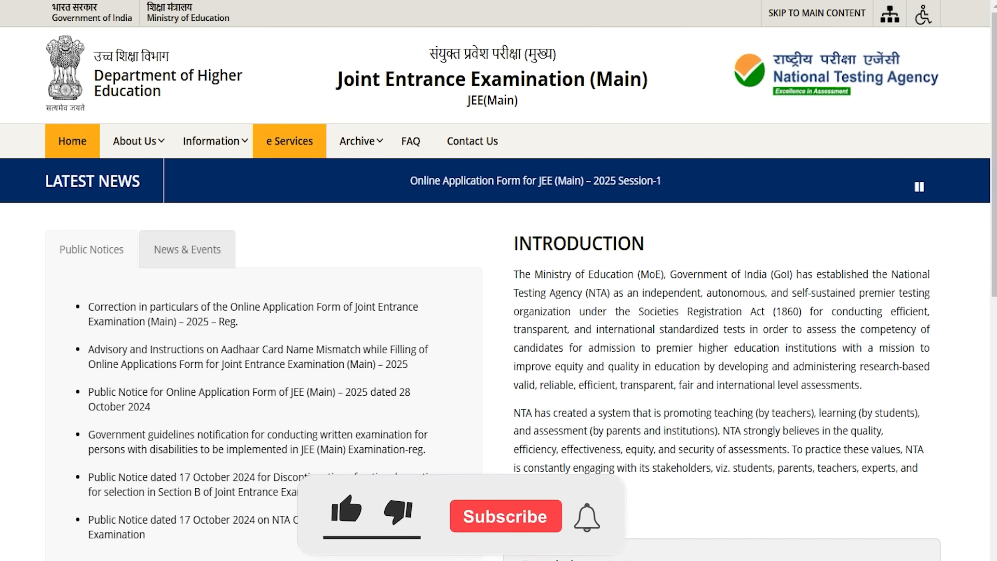
Step: Scroll the job-info site and highlight the 'JEE Main Online Form 2025' article heading
scroll(498, 280, down, 5)
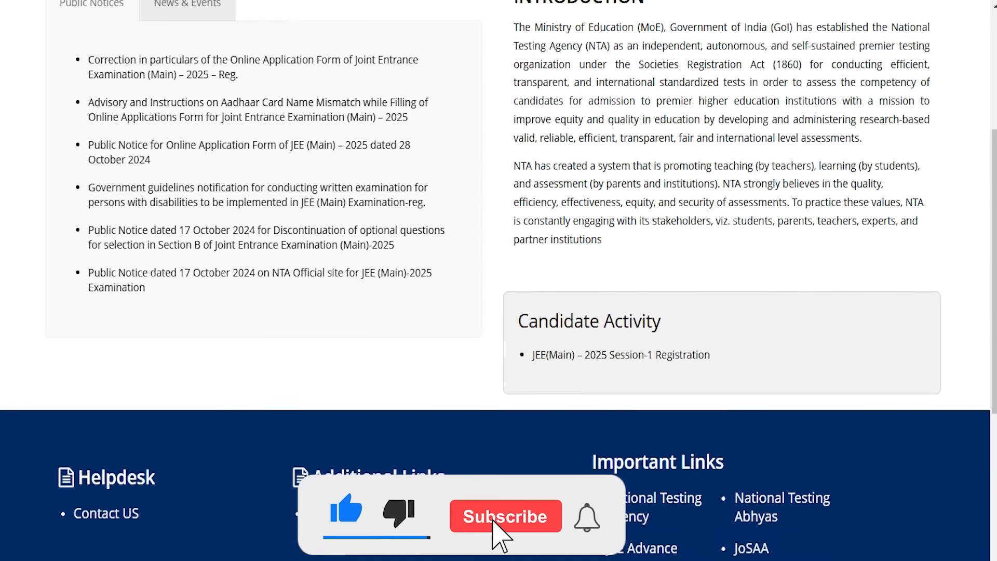
scroll(498, 280, down, 7)
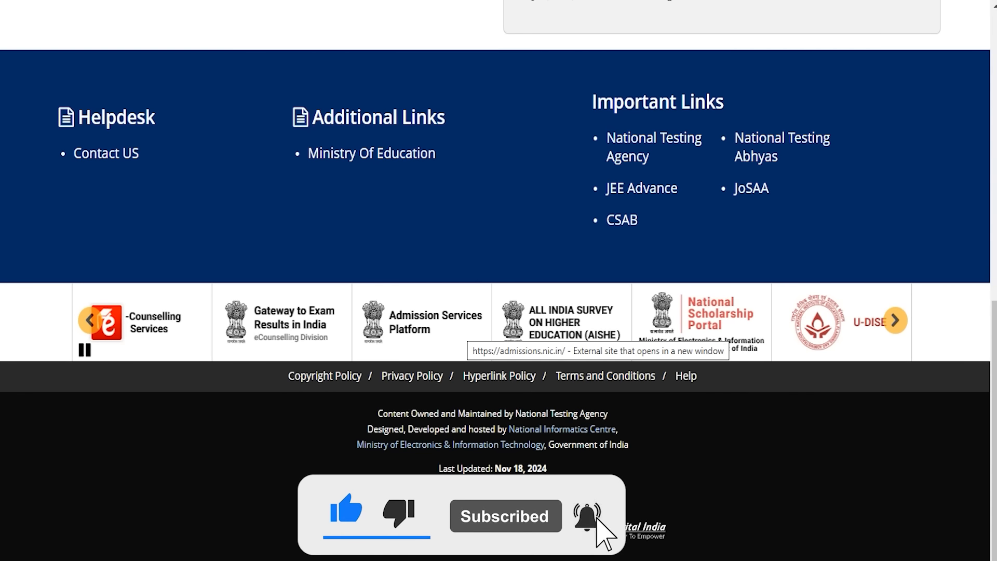
scroll(499, 281, up, 11)
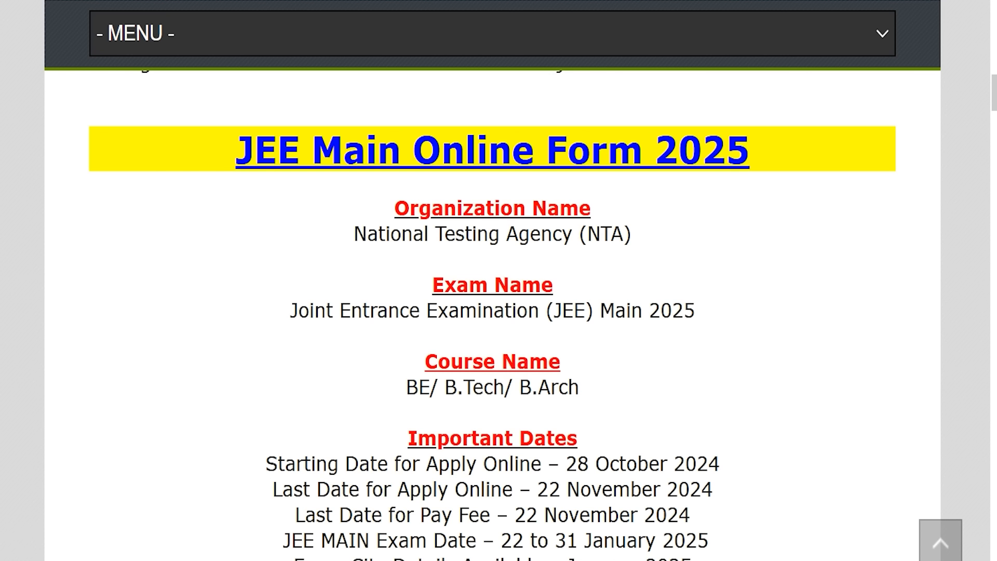
drag(255, 151, 725, 150)
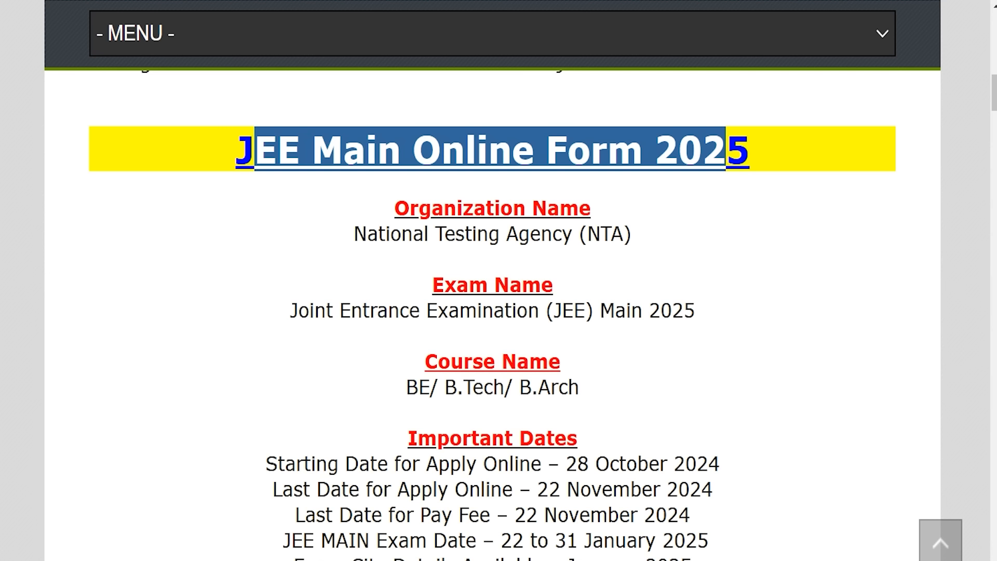
Step: Highlight the NTA organiser, exam name, BE/B.Tech/B.Arch courses and the 28 October–22 November 2024 dates
drag(390, 233, 601, 234)
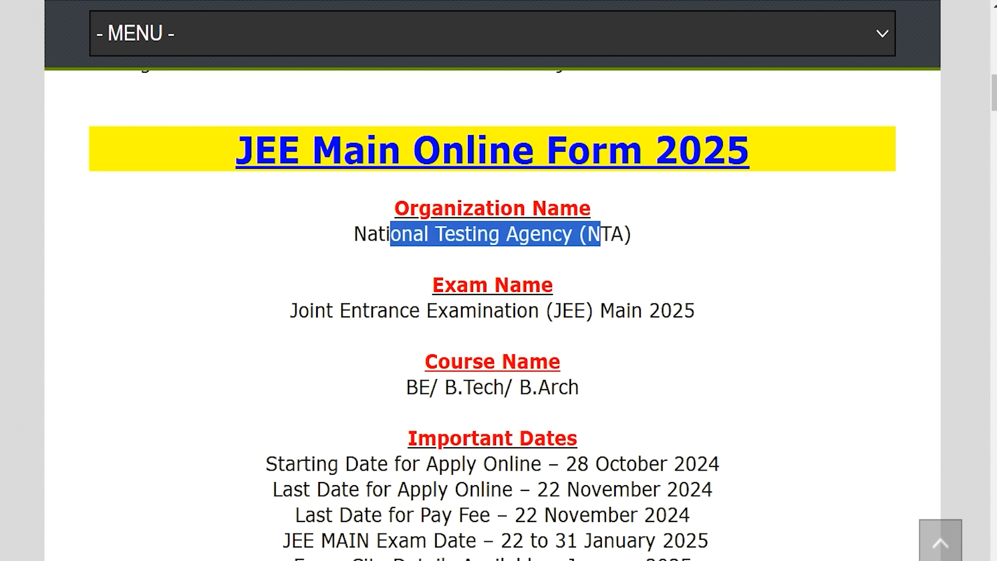
drag(314, 310, 695, 309)
scroll(694, 310, down, 2)
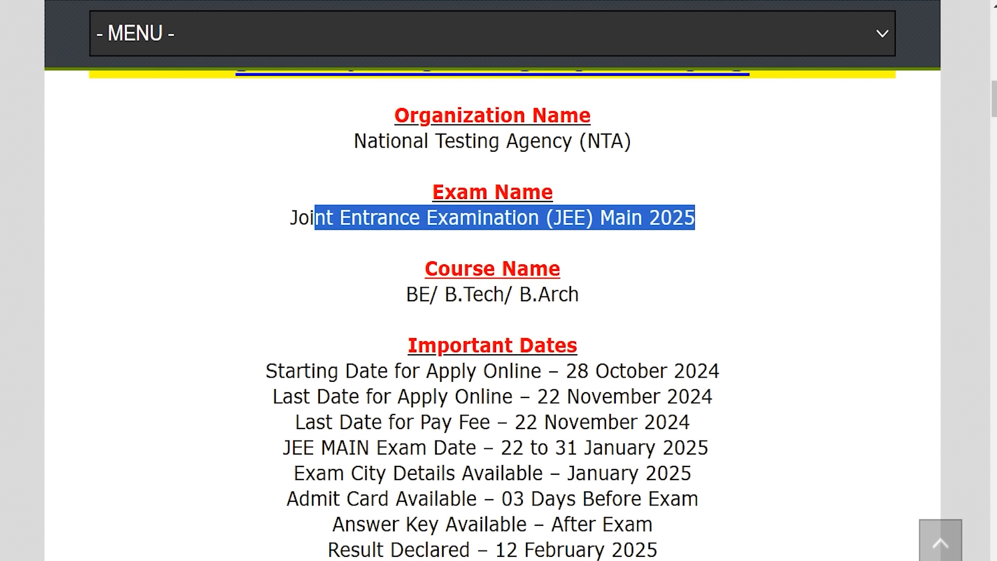
drag(405, 294, 579, 294)
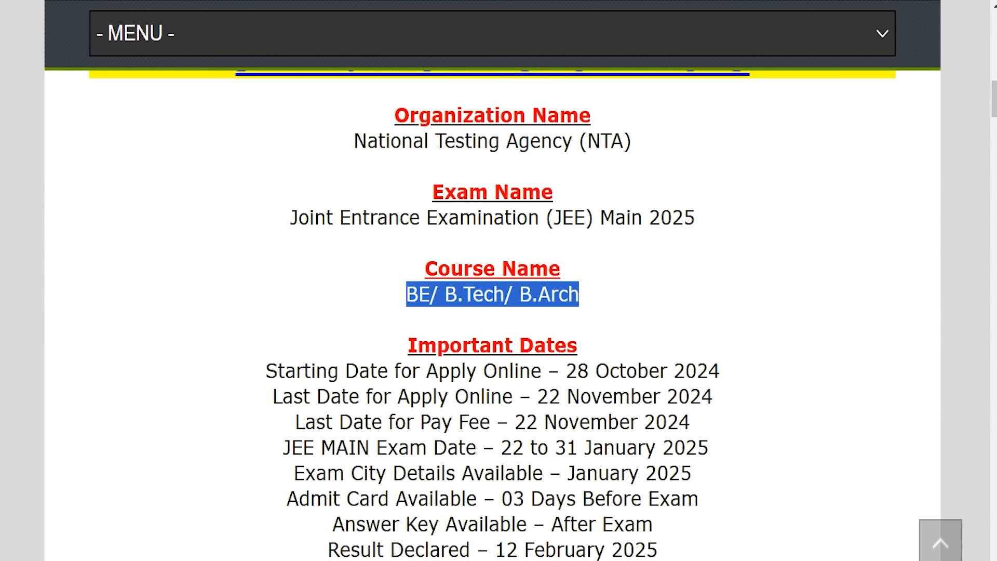
drag(565, 370, 719, 371)
drag(537, 396, 712, 396)
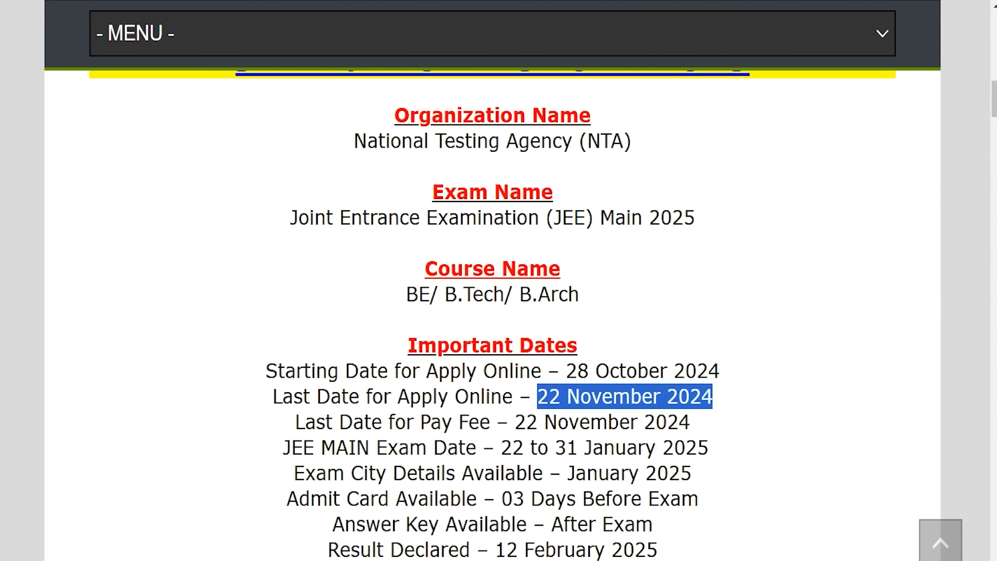
Step: Scroll down to Important Links and open the Official Notification PDF
scroll(492, 315, down, 5)
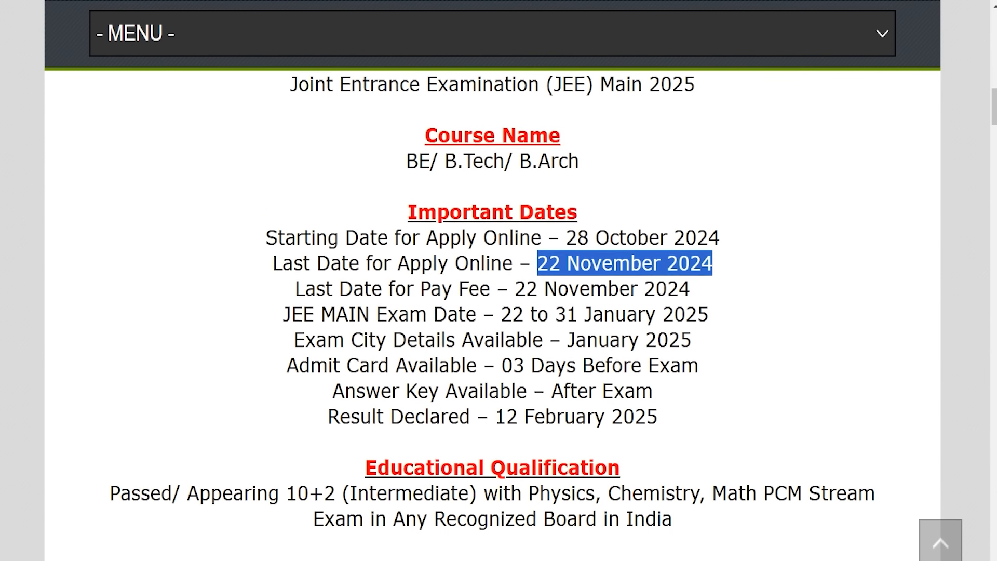
scroll(492, 315, down, 9)
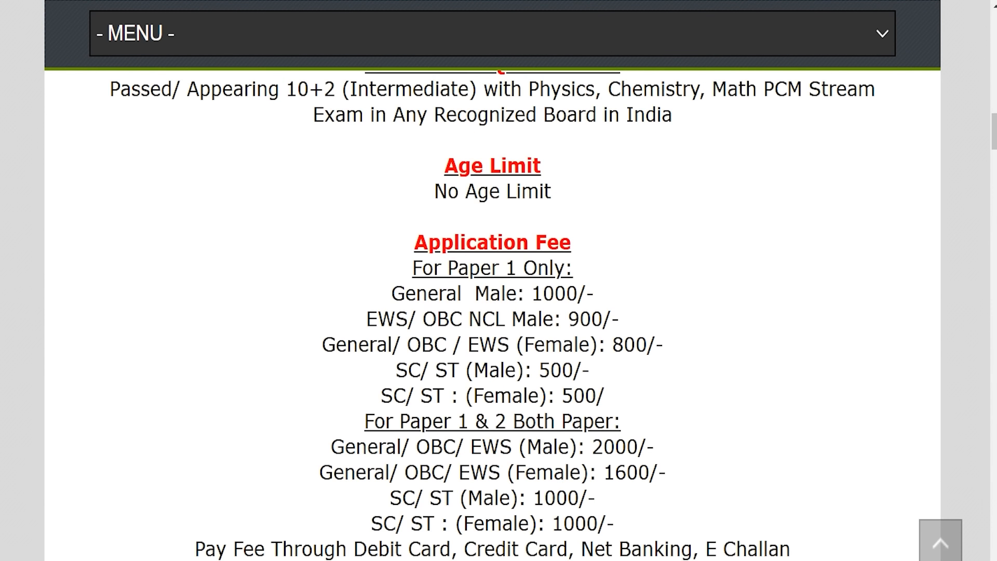
scroll(493, 314, down, 5)
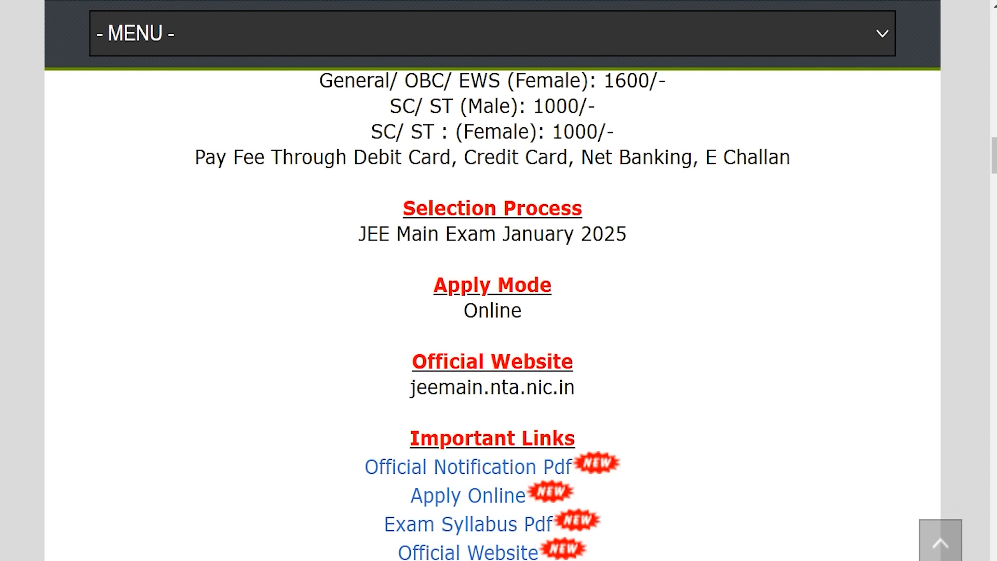
scroll(419, 407, down, 1)
drag(419, 408, 564, 408)
drag(331, 440, 543, 438)
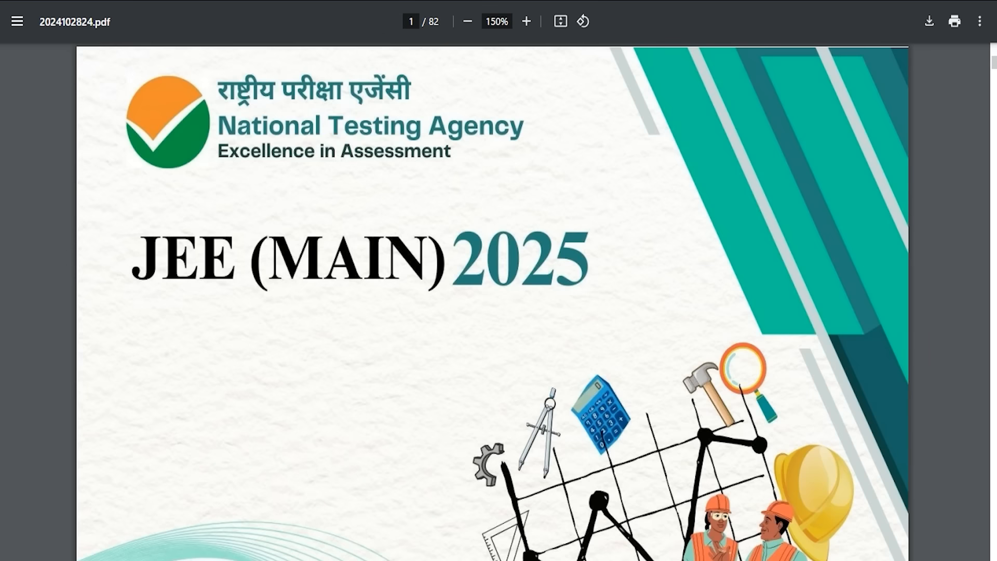
scroll(492, 301, down, 10)
scroll(492, 302, down, 15)
scroll(492, 301, down, 20)
scroll(492, 301, down, 10)
scroll(492, 301, up, 5)
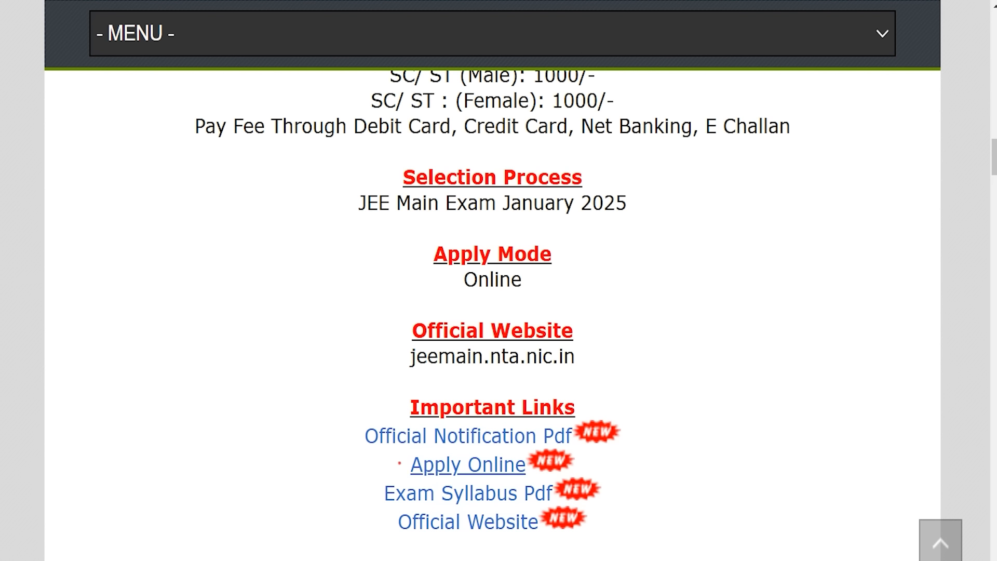
Step: Go back to the job-info page and follow the Apply Online link to the NTA portal
drag(398, 463, 498, 465)
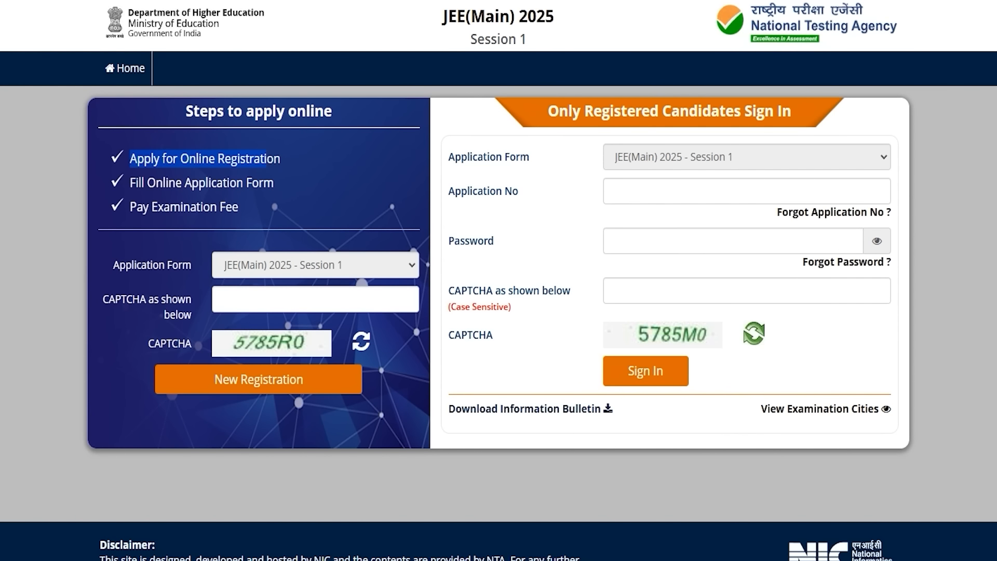
Step: Point out the sign-in application number, password and CAPTCHA fields, and the New Registration CAPTCHA
click(658, 190)
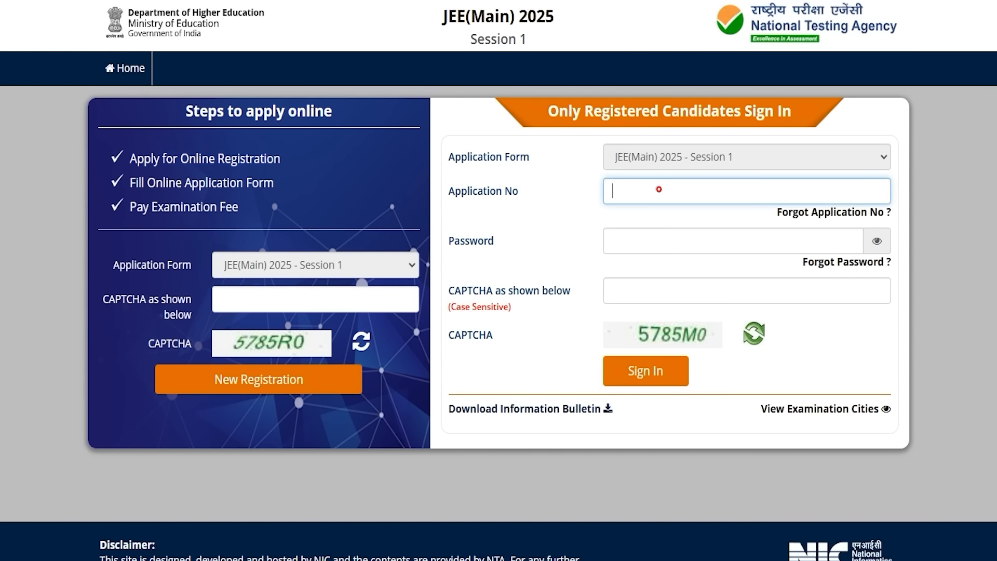
click(632, 239)
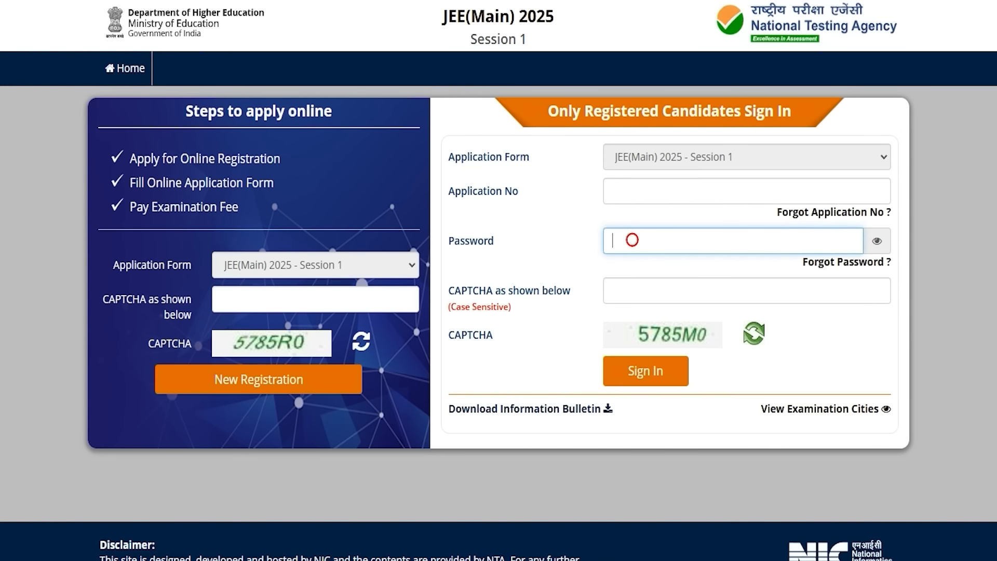
drag(452, 290, 525, 291)
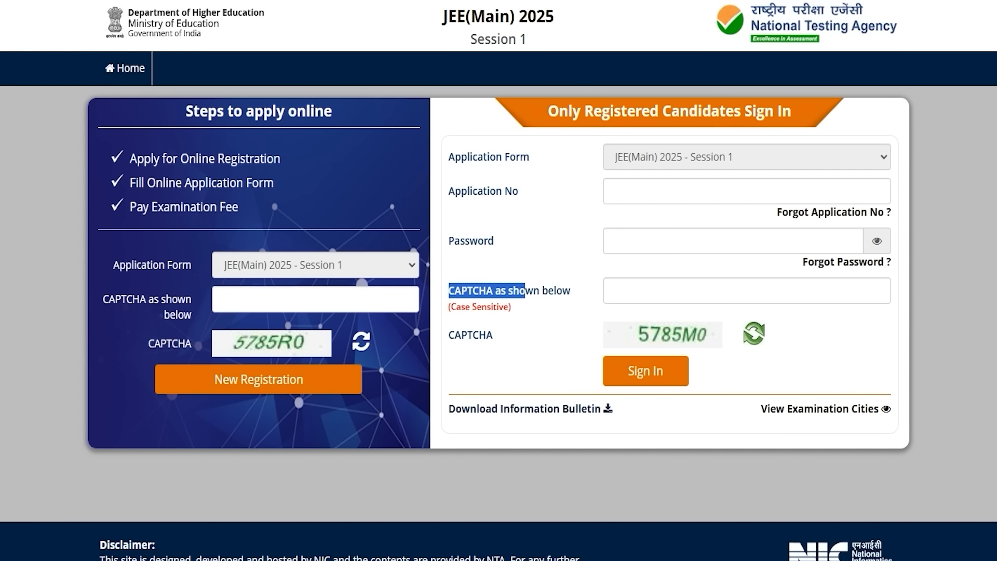
drag(191, 300, 133, 299)
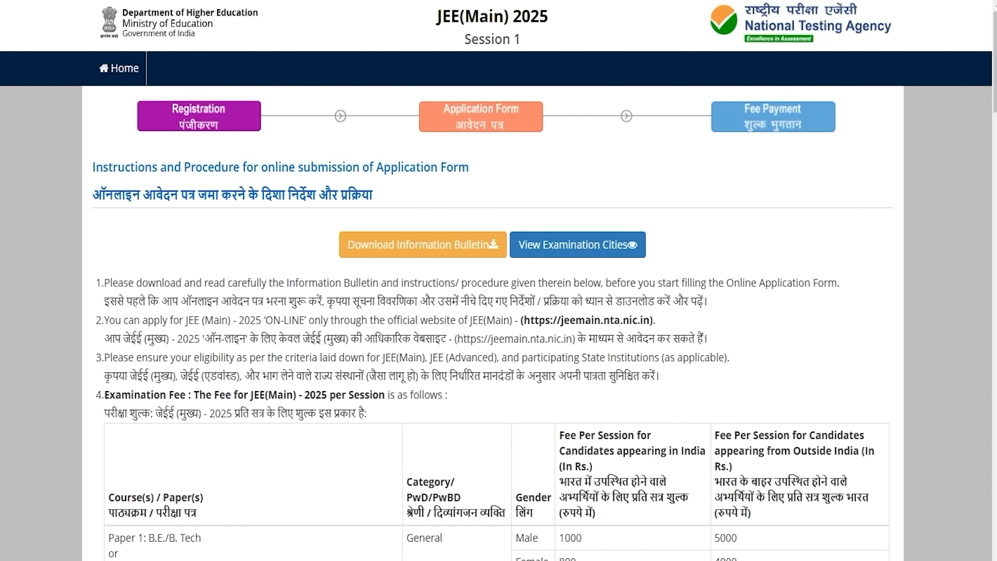
Step: Tick the information bulletin declaration at the bottom of the instructions and proceed
scroll(493, 280, down, 20)
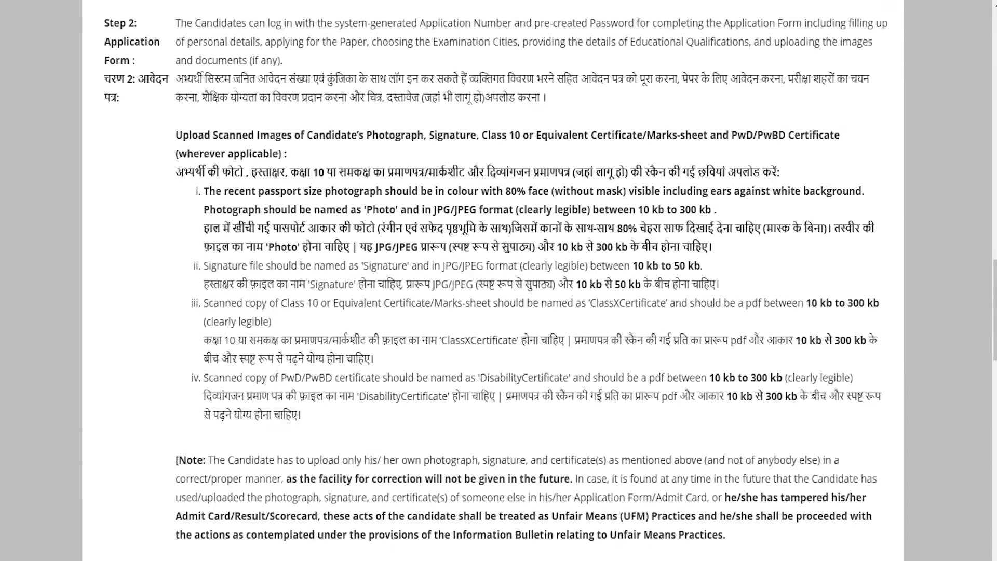
scroll(492, 280, down, 15)
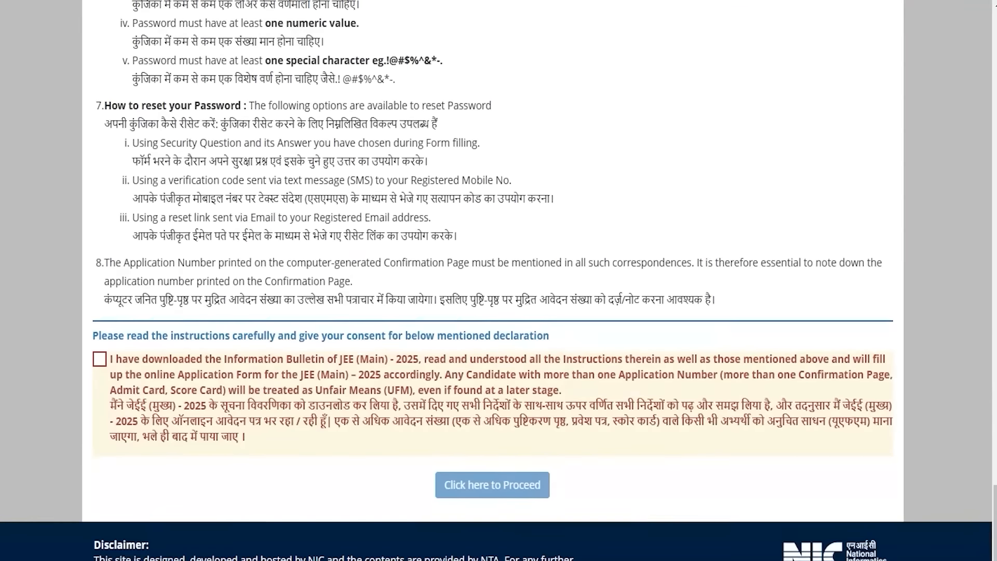
click(100, 359)
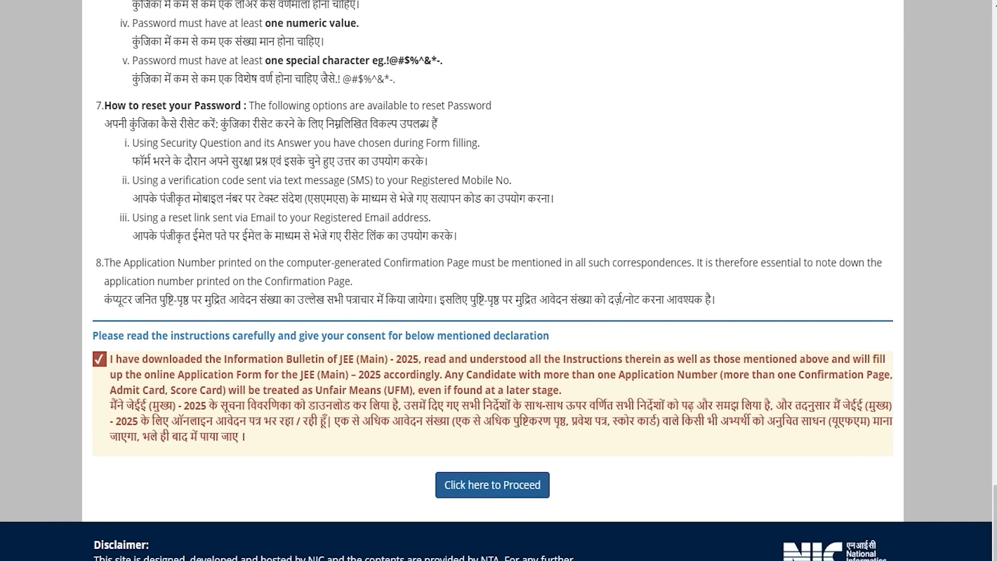
click(492, 484)
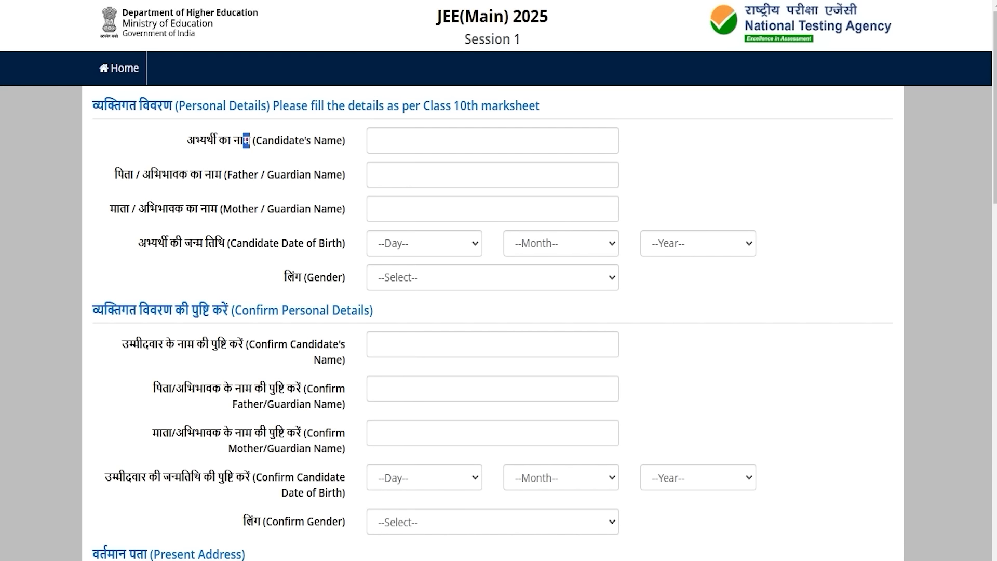
Step: Enter the candidate's name and the father/guardian name
click(396, 136)
text(Amit)
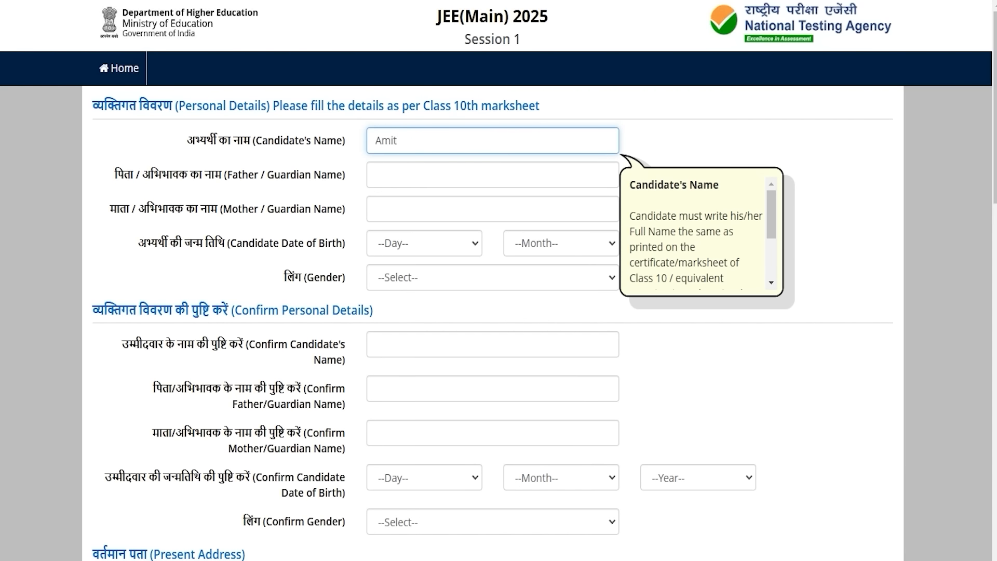
click(400, 167)
text(Rakesh)
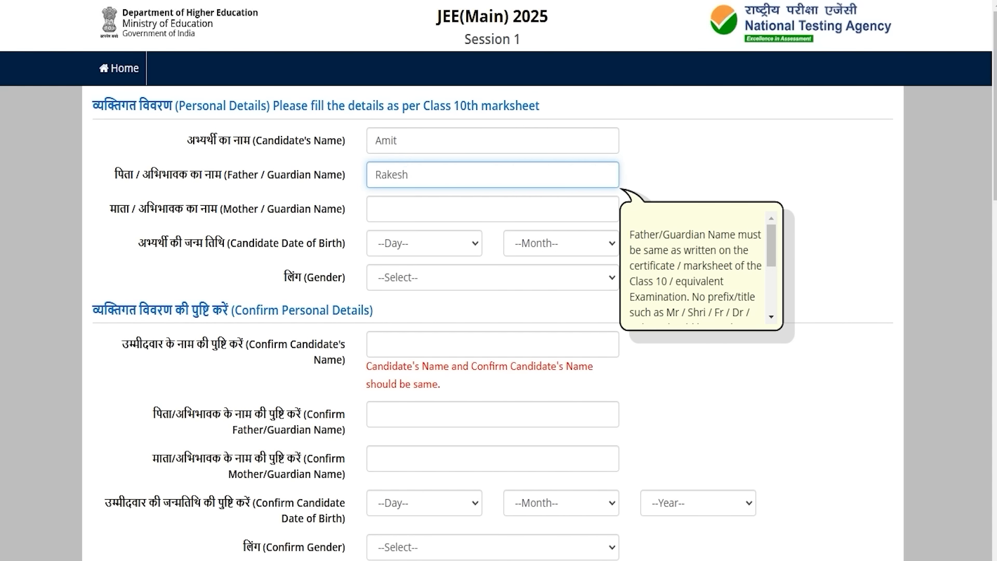
click(403, 208)
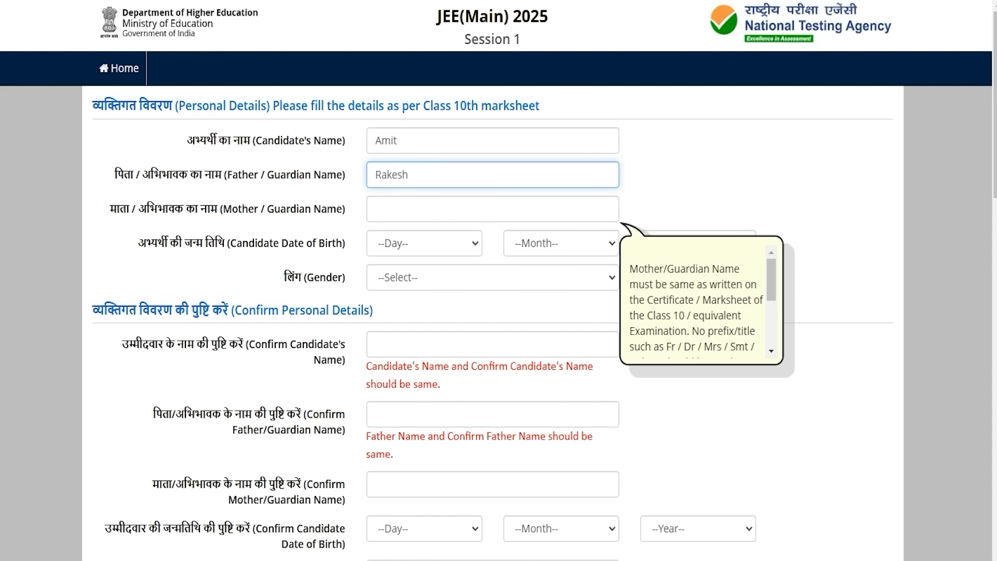
Step: Check the date-of-birth day, month and year choices and set Gender to Male
drag(249, 243, 312, 243)
click(393, 243)
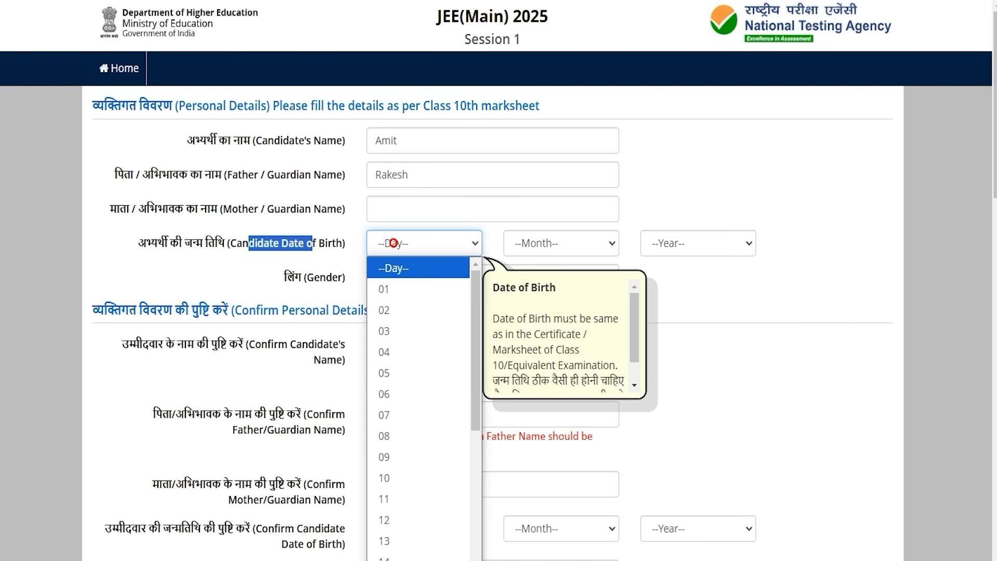
click(534, 241)
click(689, 244)
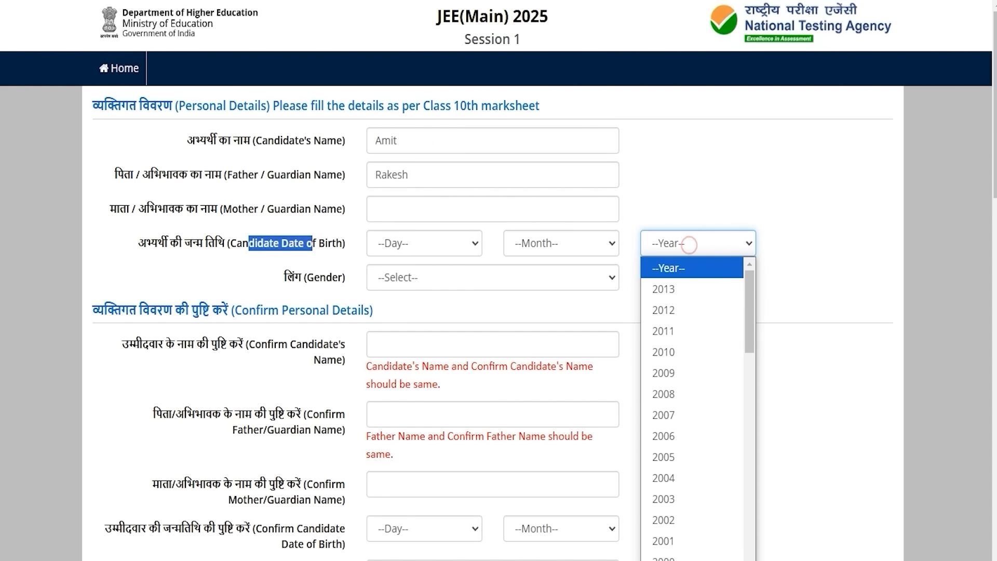
click(450, 283)
click(462, 323)
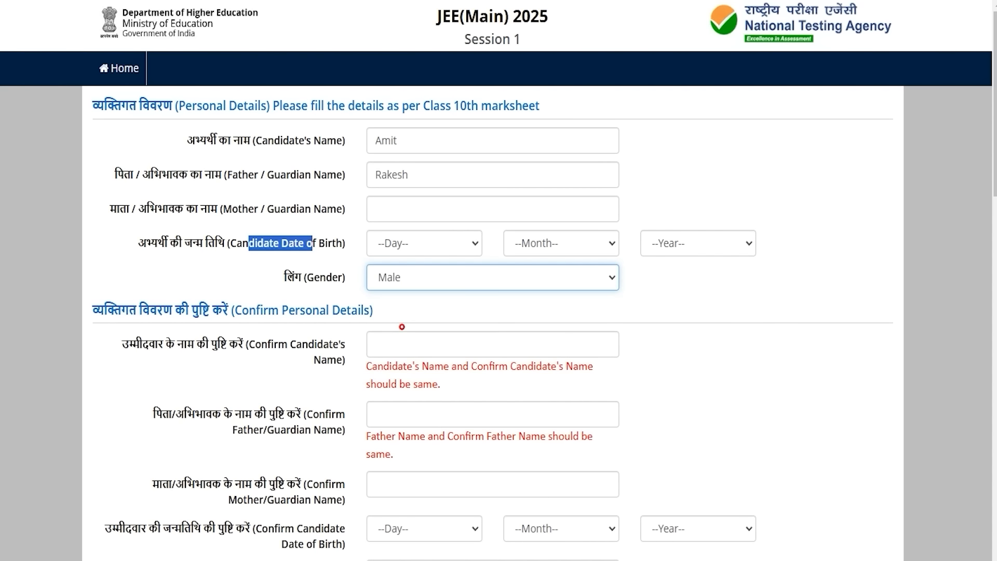
scroll(462, 327, down, 3)
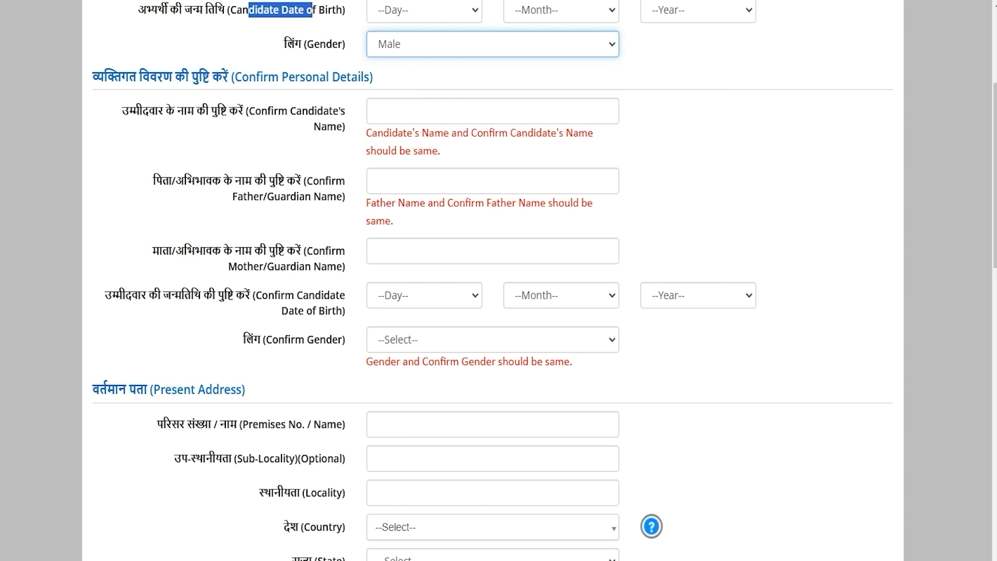
Step: Move on to the confirm candidate name and mother/guardian name fields
click(456, 106)
scroll(456, 107, up, 3)
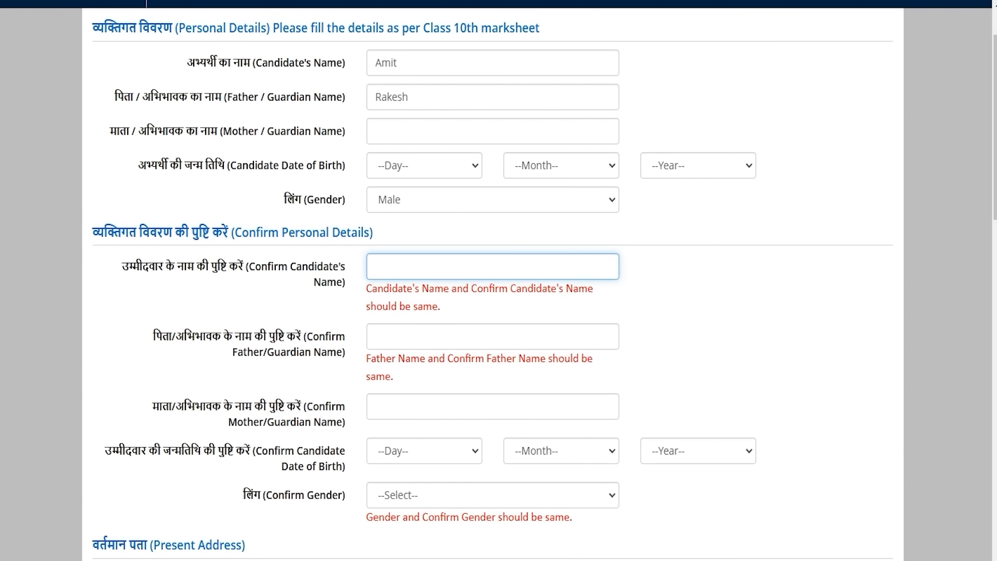
click(386, 269)
click(384, 409)
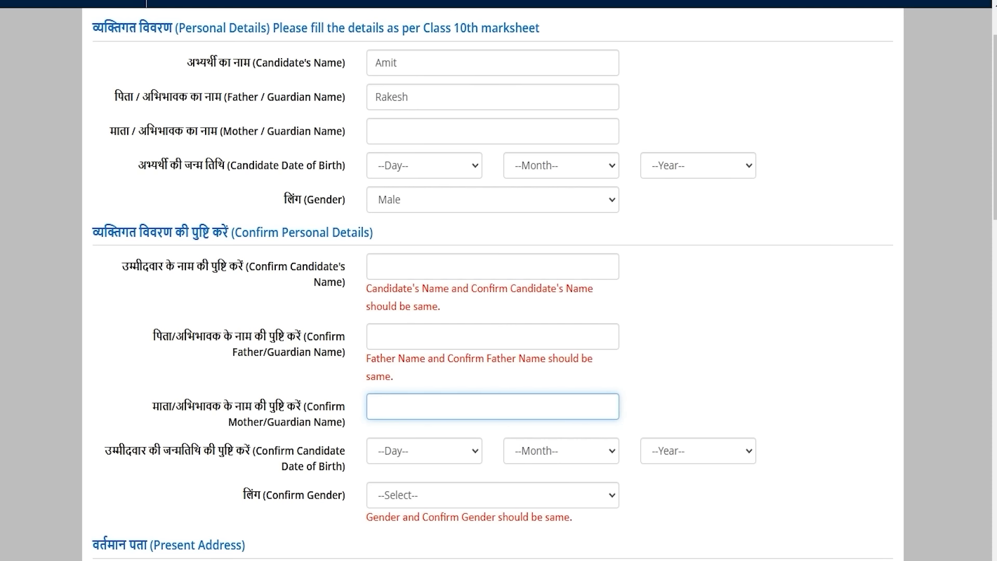
scroll(492, 280, down, 6)
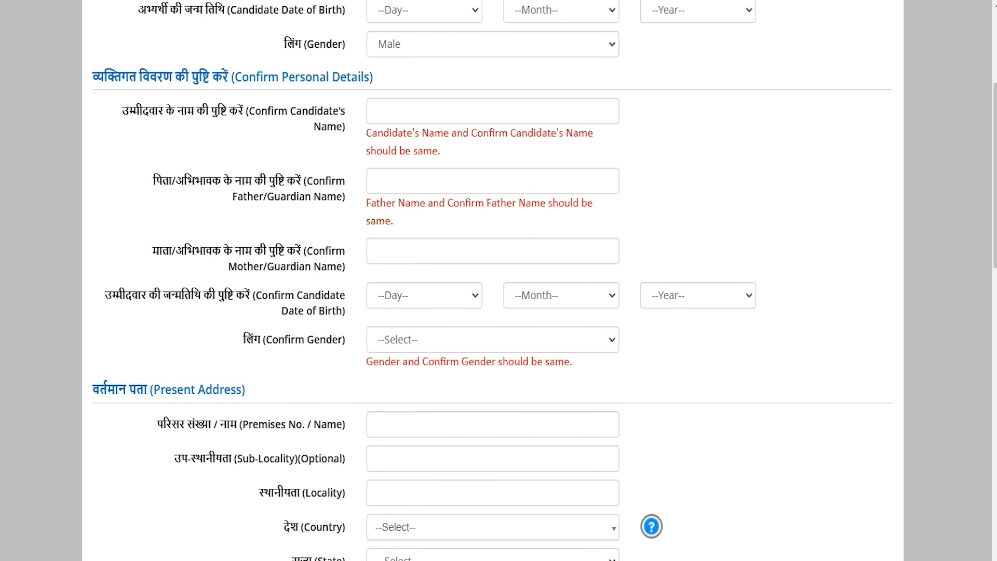
scroll(492, 280, down, 3)
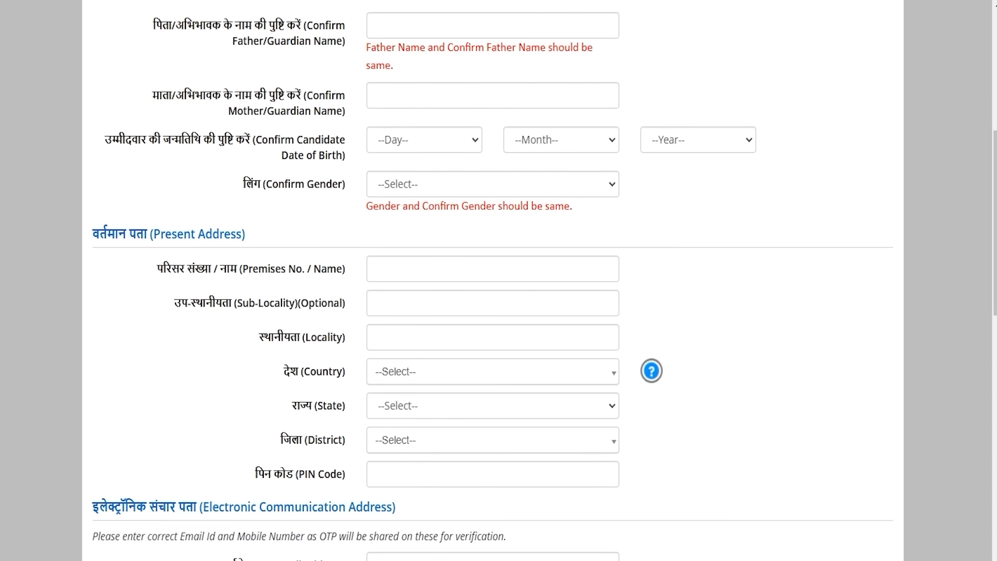
drag(164, 234, 236, 235)
scroll(492, 280, down, 5)
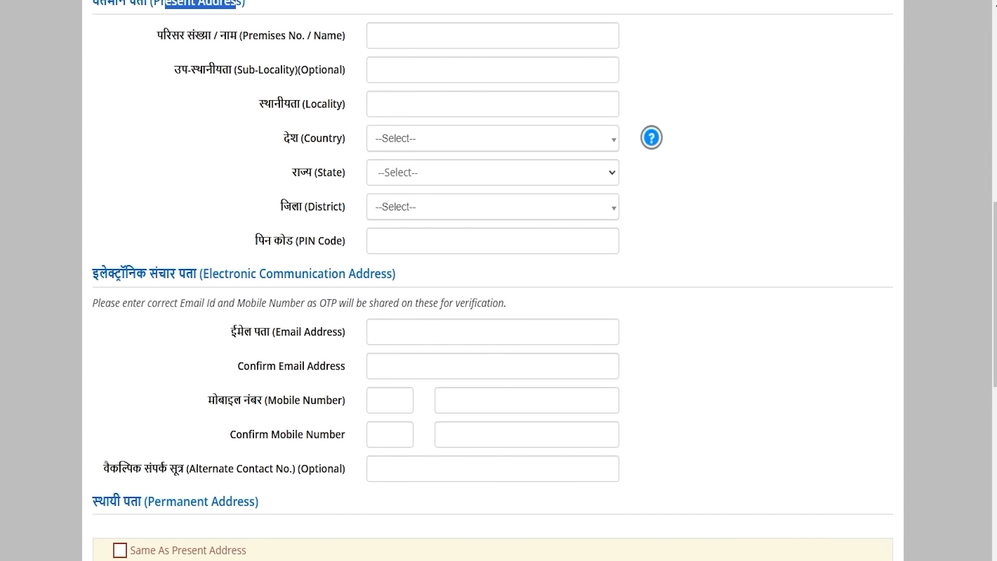
drag(311, 331, 245, 331)
click(390, 330)
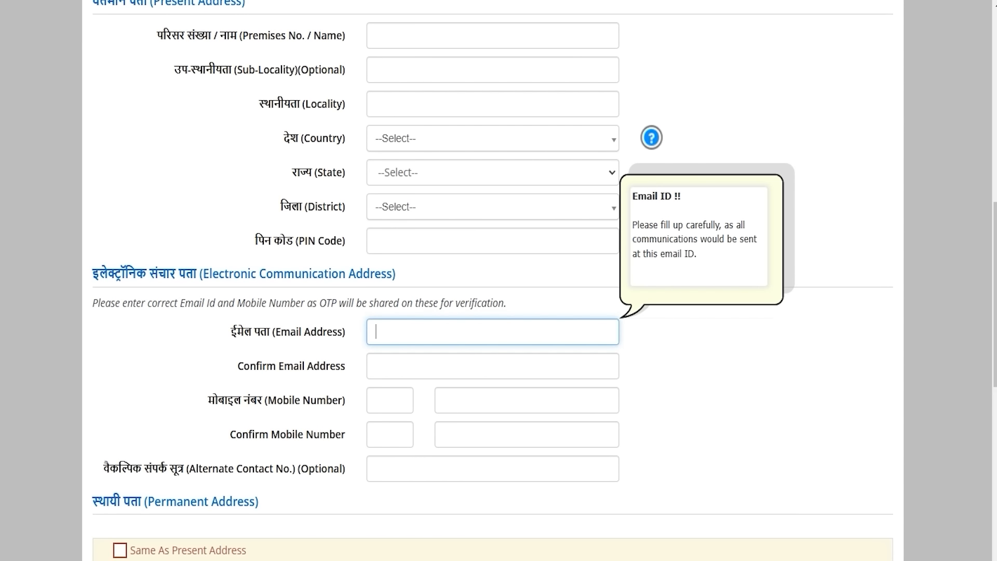
click(261, 370)
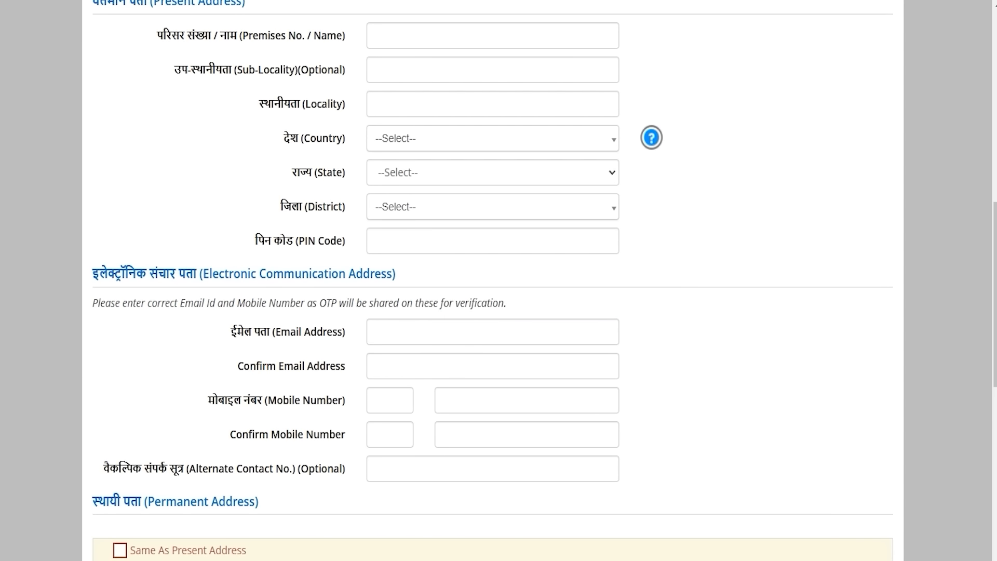
drag(207, 400, 295, 399)
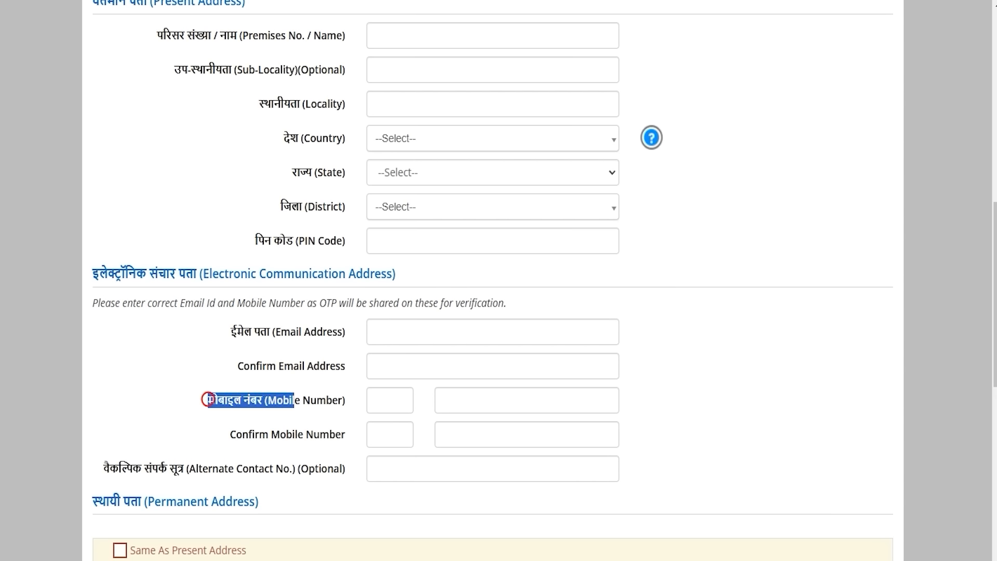
drag(259, 435, 298, 435)
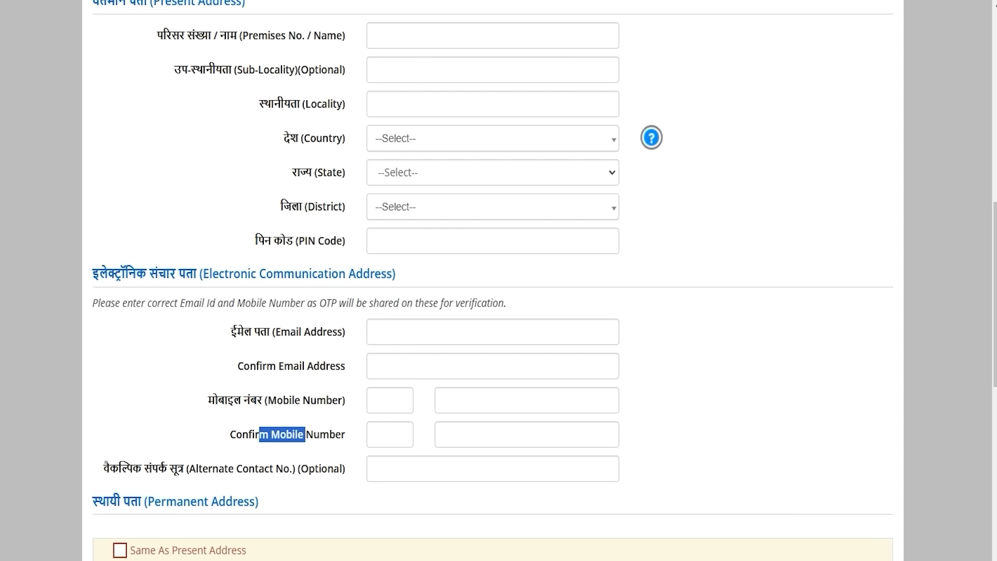
click(143, 472)
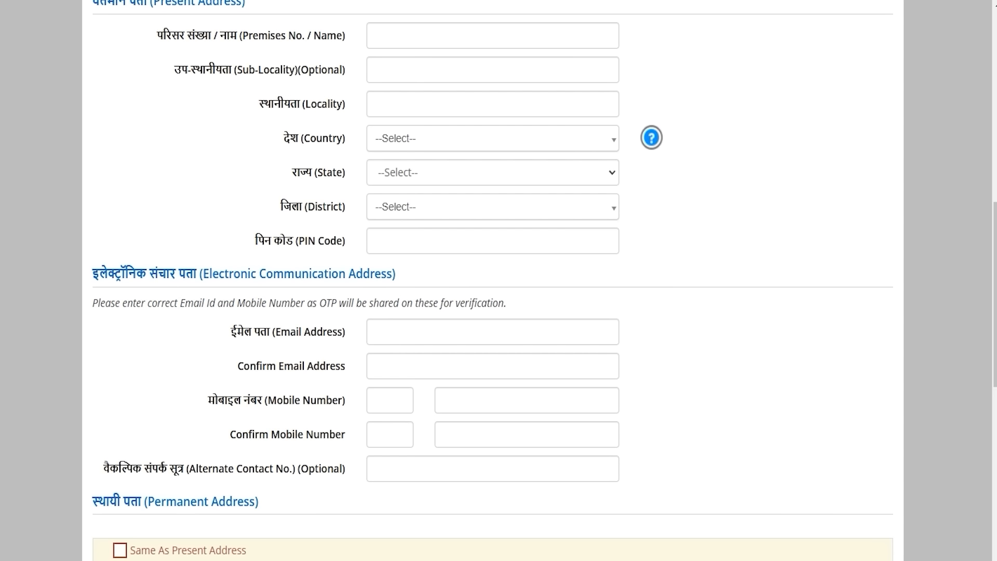
drag(129, 469, 283, 469)
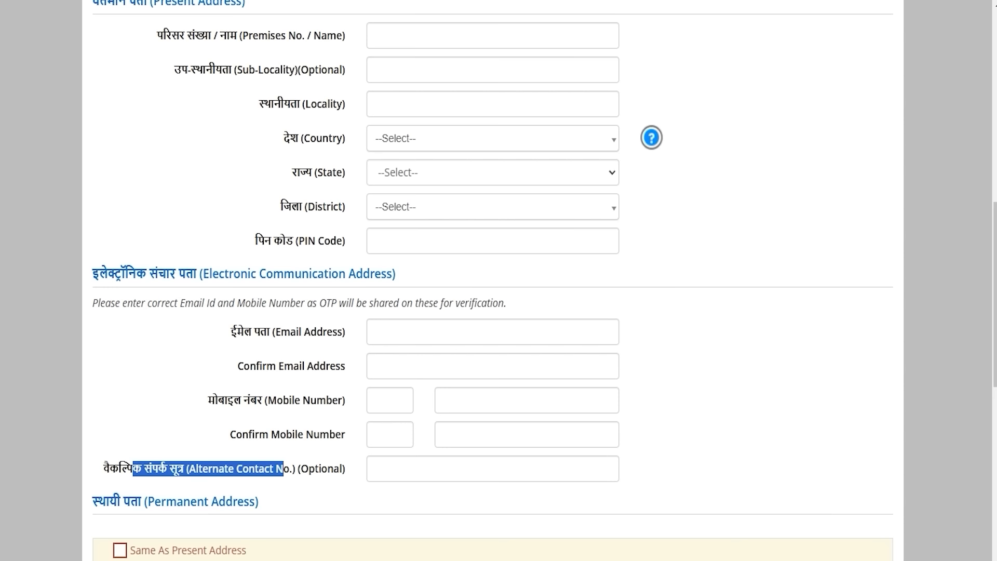
scroll(492, 281, down, 3)
drag(237, 346, 155, 346)
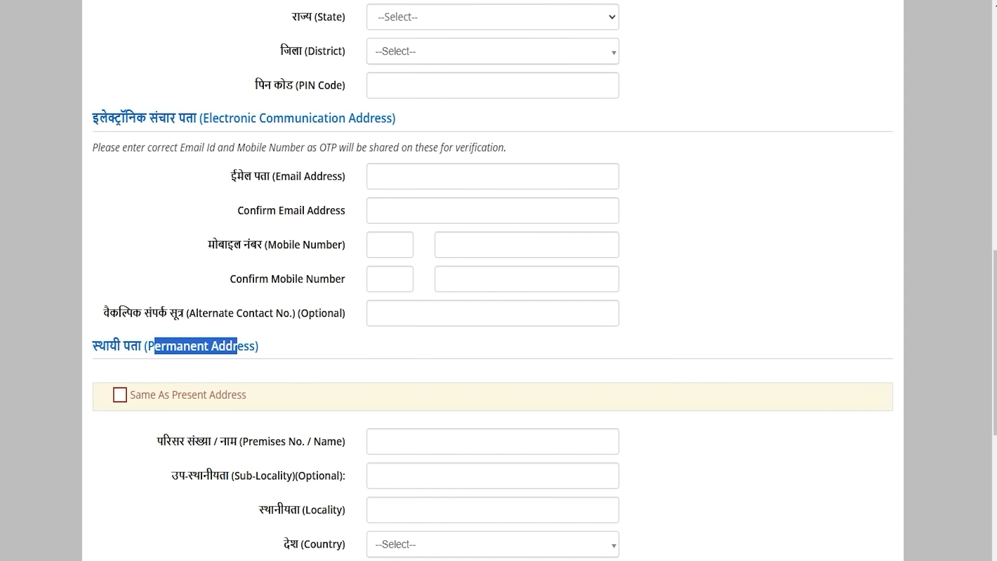
scroll(492, 280, up, 6)
drag(237, 155, 162, 156)
scroll(162, 155, down, 6)
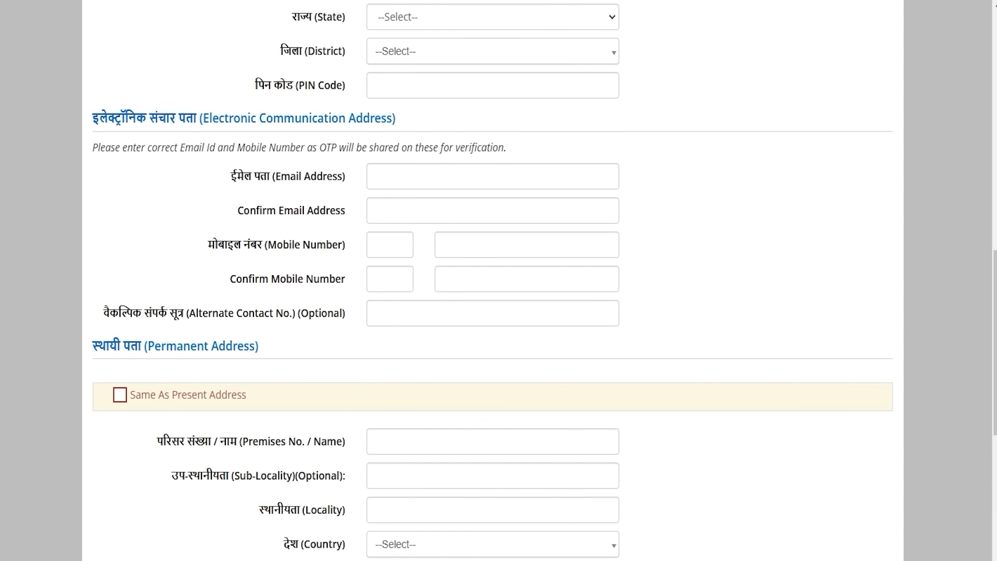
scroll(492, 280, down, 7)
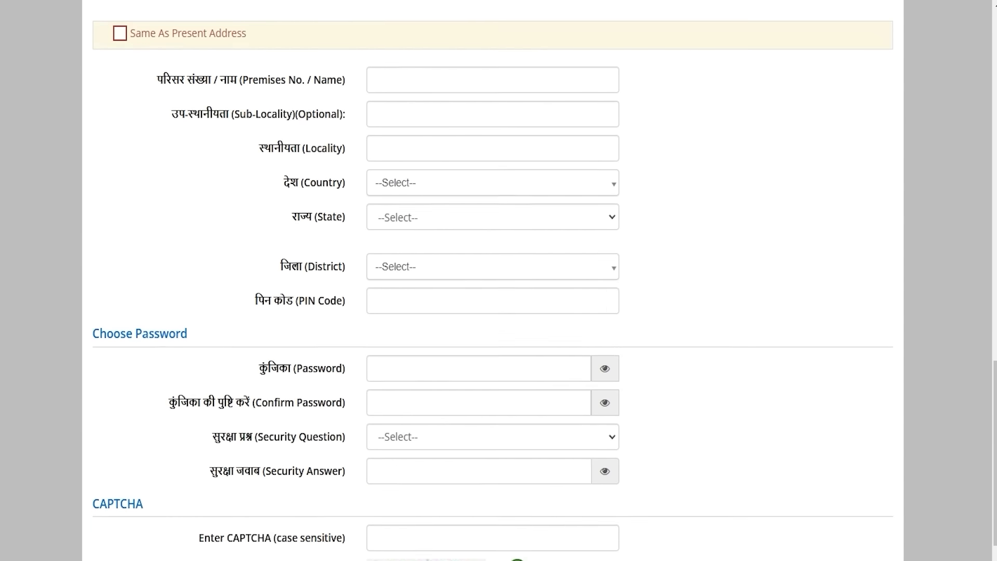
scroll(492, 281, down, 2)
Step: Enter the account password and re-enter it in Confirm Password
drag(303, 263, 263, 263)
click(448, 264)
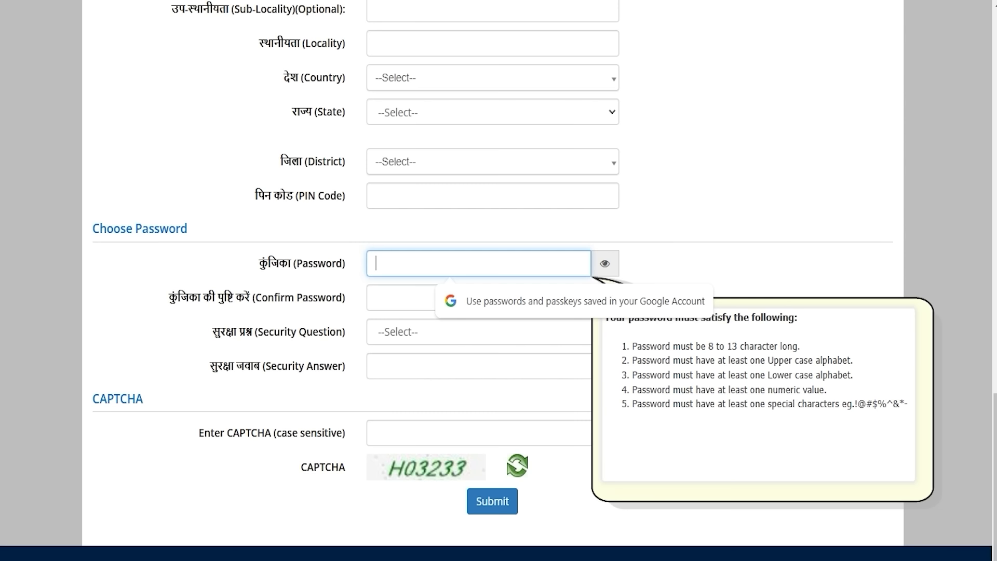
click(240, 305)
drag(259, 300, 304, 299)
click(380, 297)
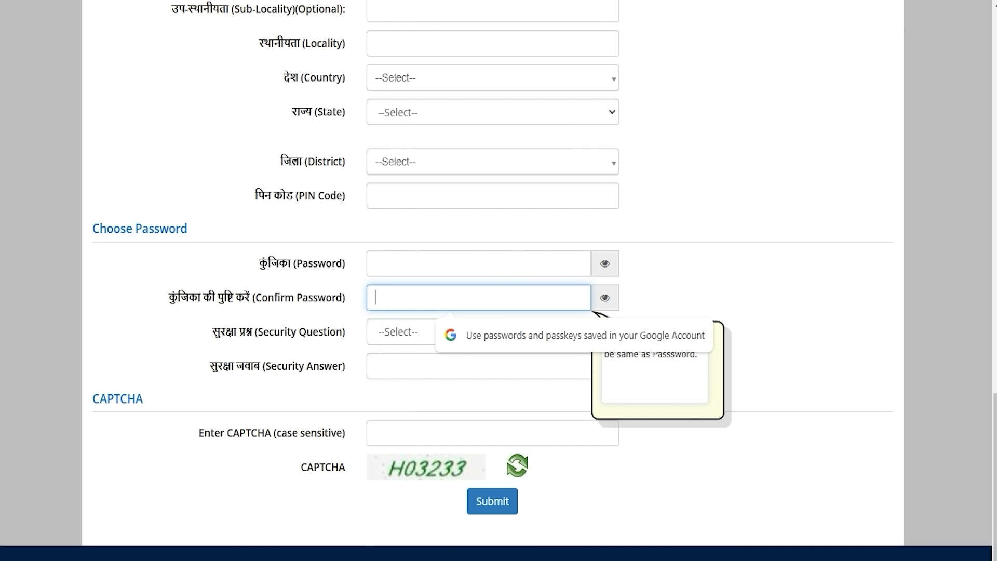
Step: Choose 'What is the name of your first school?' as security question and enter the answer
drag(269, 333, 322, 332)
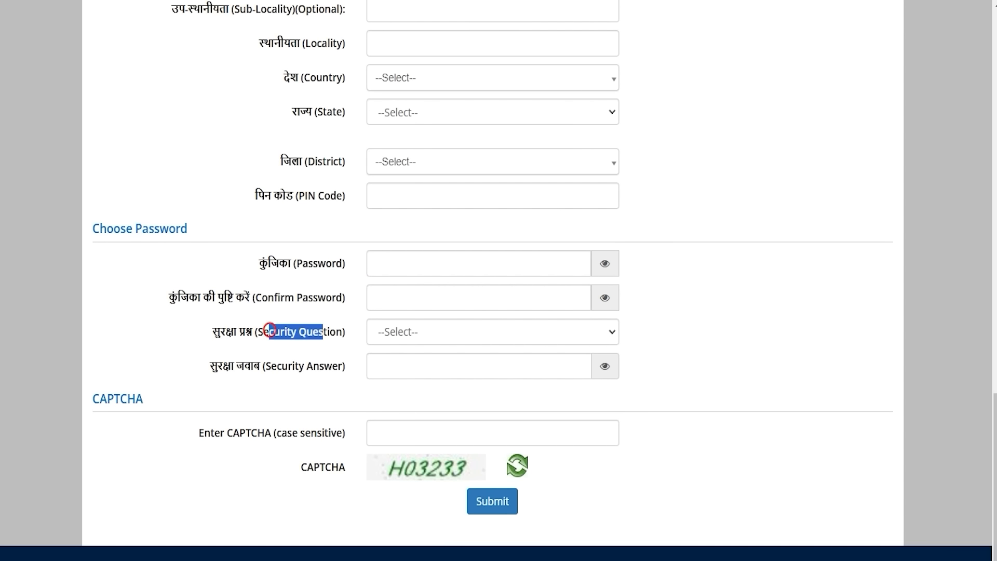
click(397, 330)
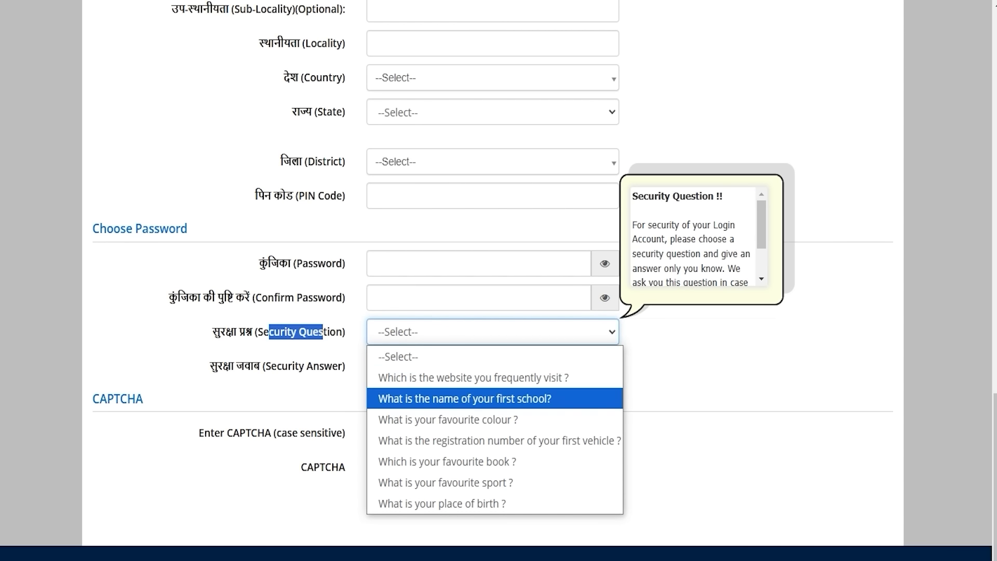
click(449, 398)
click(428, 365)
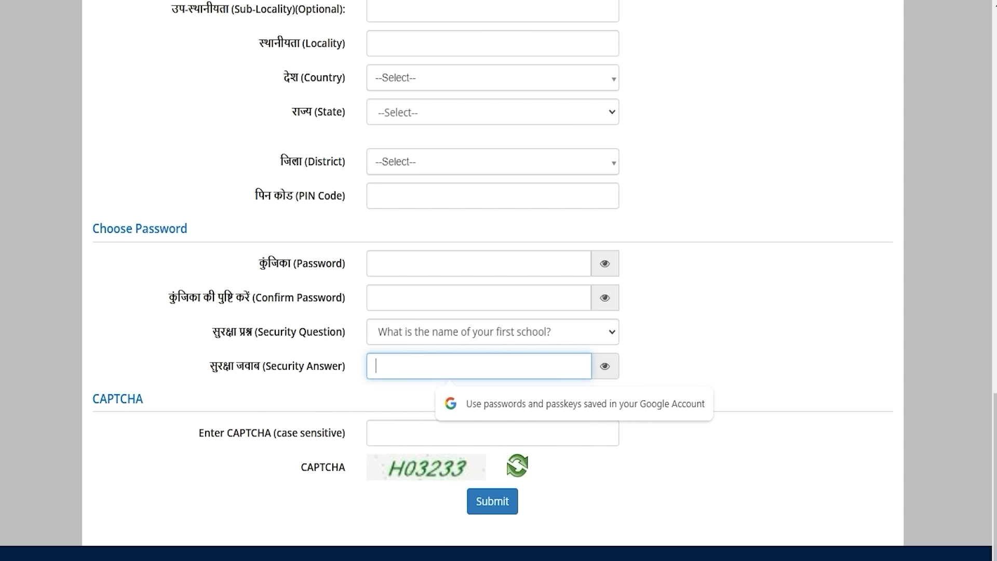
scroll(492, 476, down, 1)
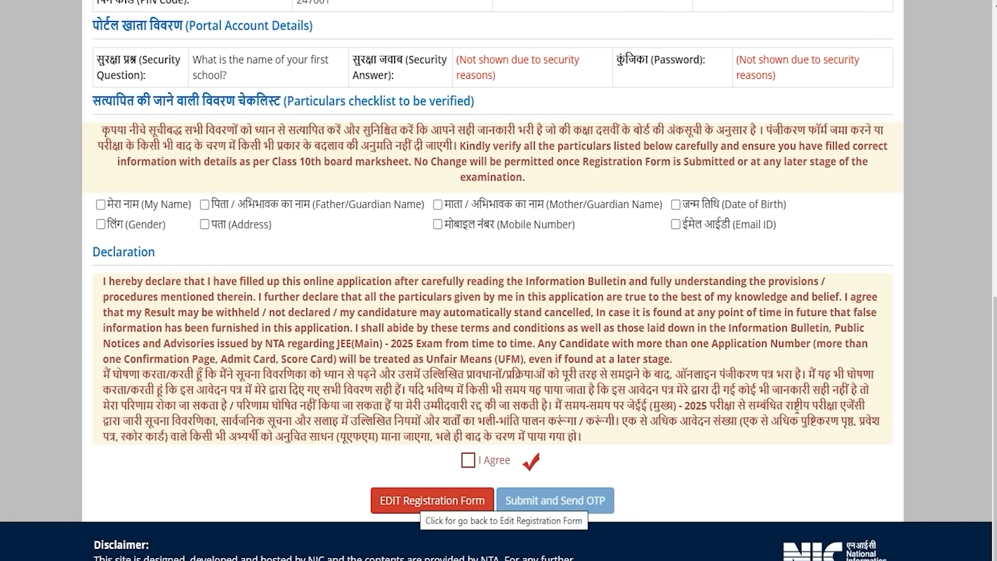
Step: Tick every particular including Address as verified, then accept the declaration
click(100, 204)
click(100, 224)
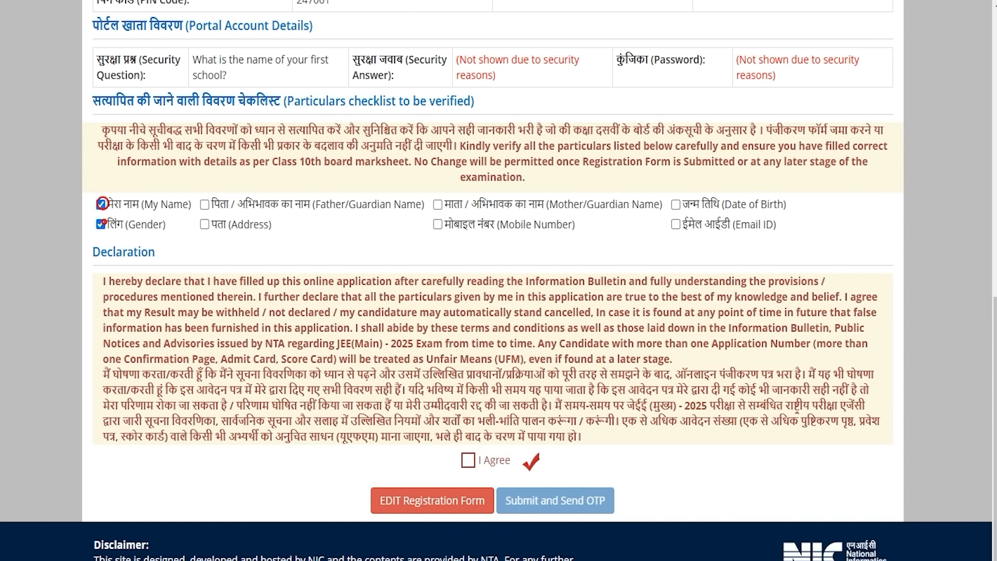
click(204, 204)
click(437, 204)
click(438, 224)
click(676, 204)
click(676, 224)
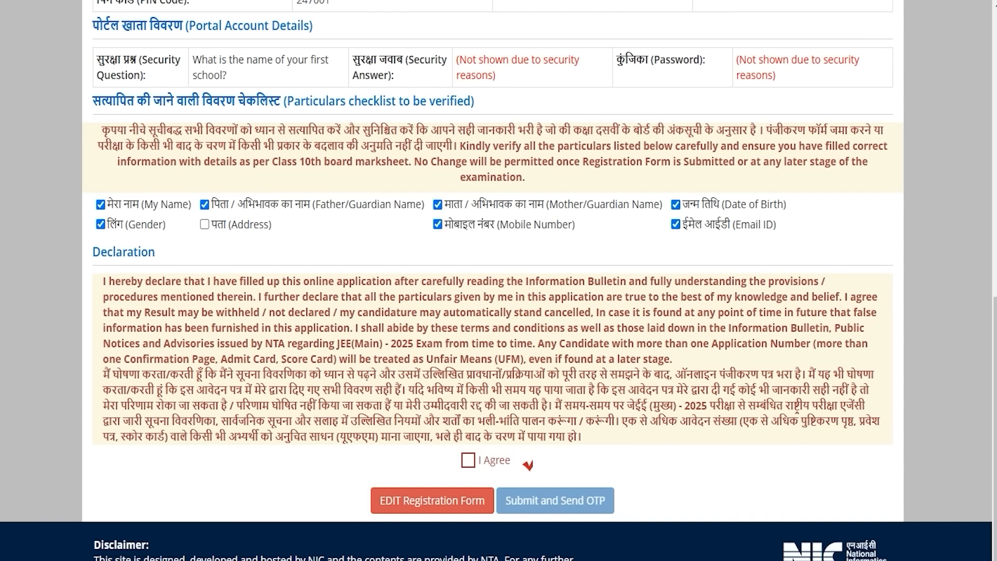
click(468, 460)
click(615, 94)
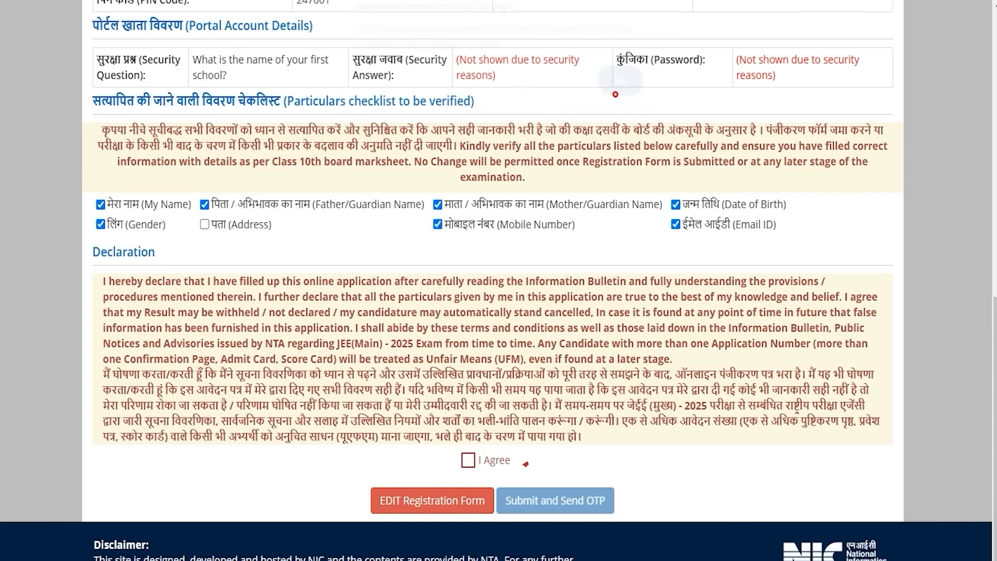
click(204, 224)
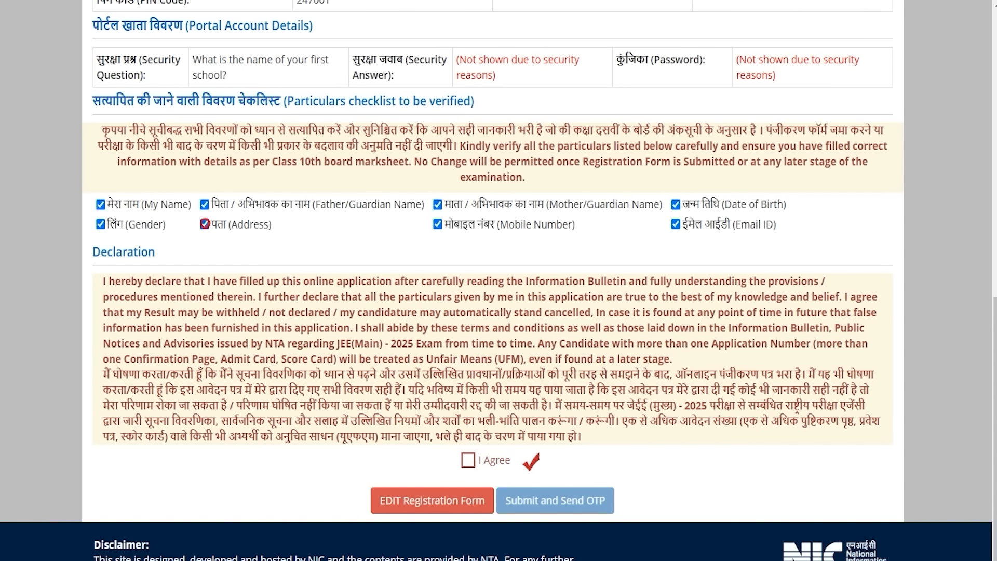
click(468, 460)
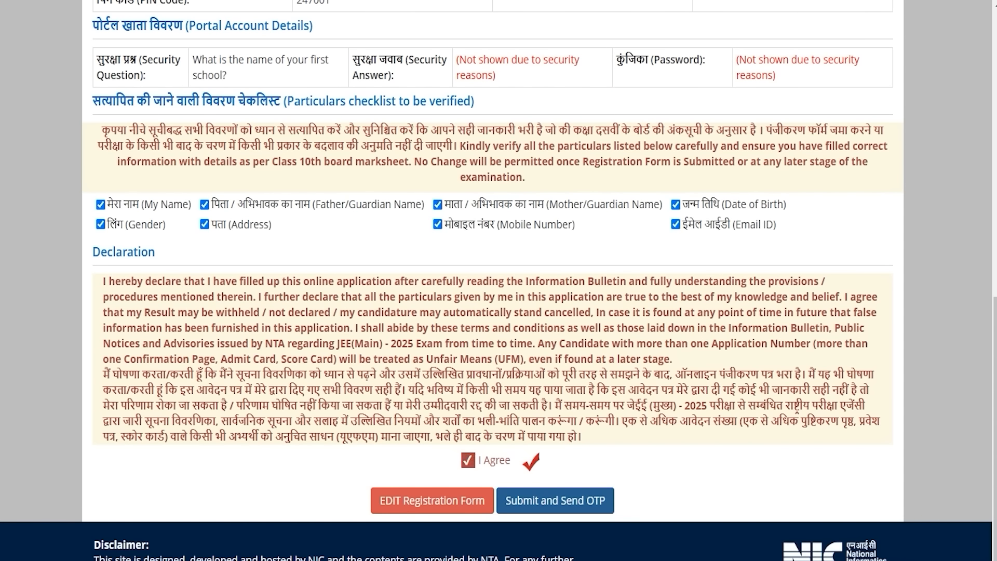
Step: Submit the registration, confirm Yes, and enter the mobile OTP
click(555, 500)
click(474, 327)
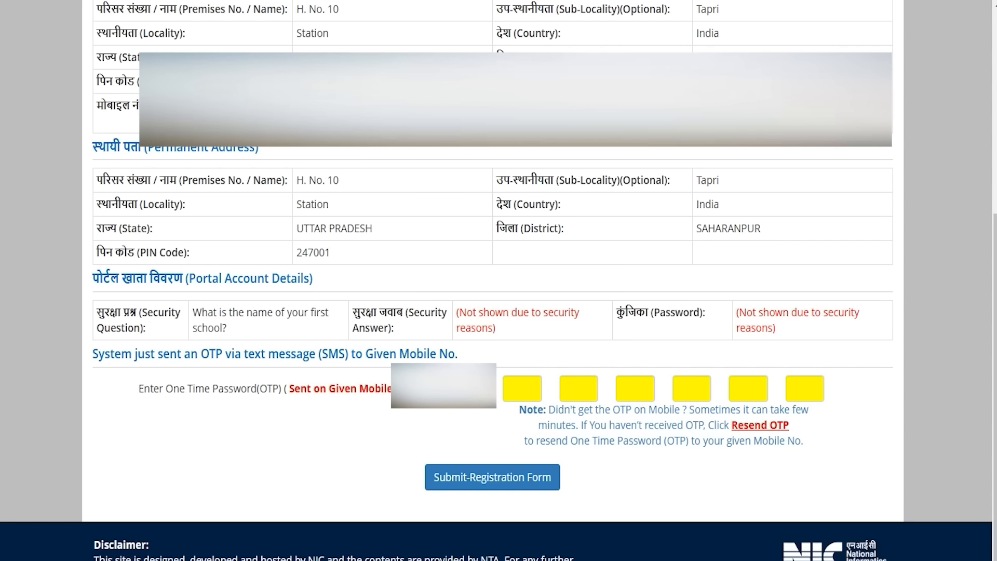
click(517, 392)
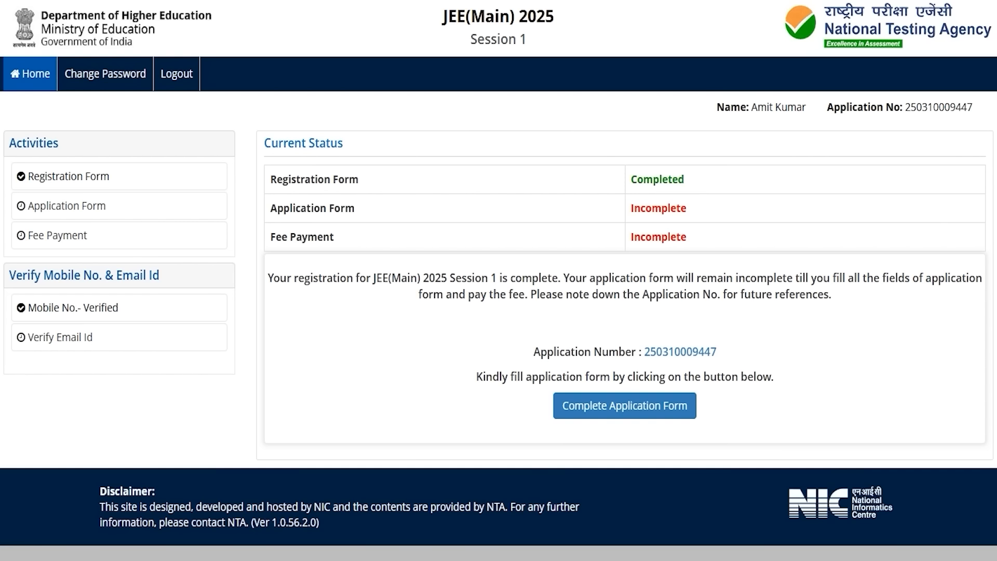
Step: Note the application number, then go to Complete Application Form and its Personal Details section
drag(644, 352, 717, 351)
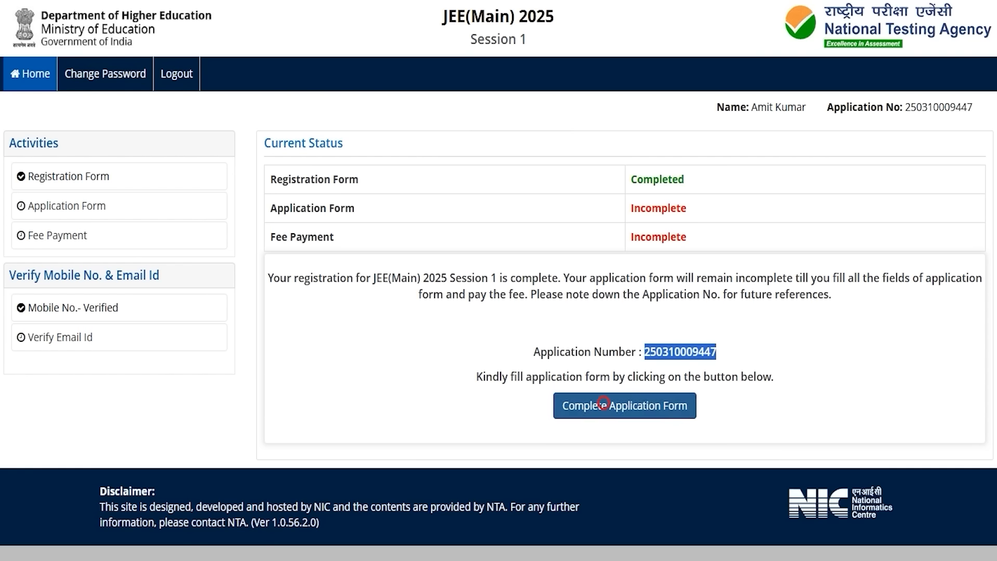
click(600, 404)
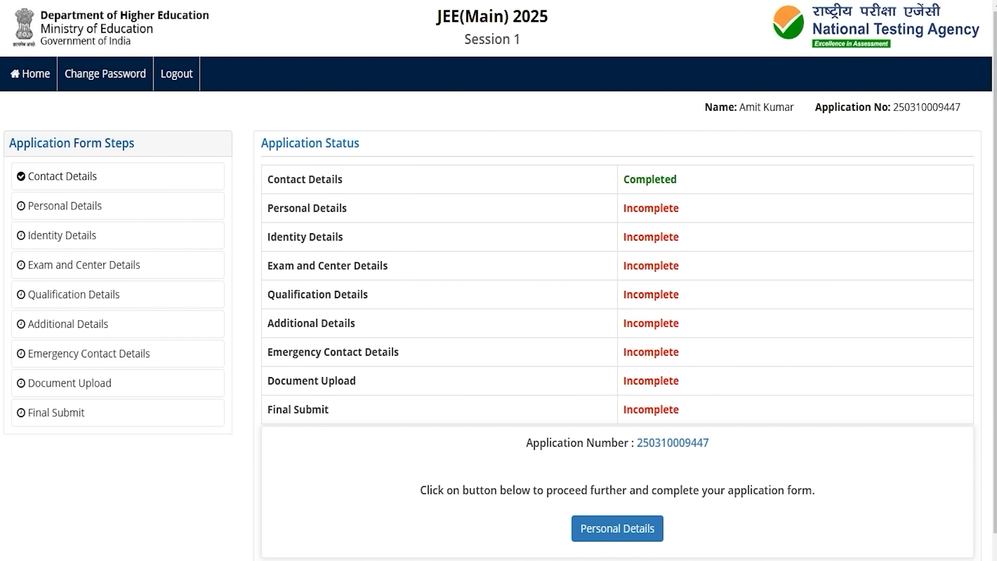
click(617, 528)
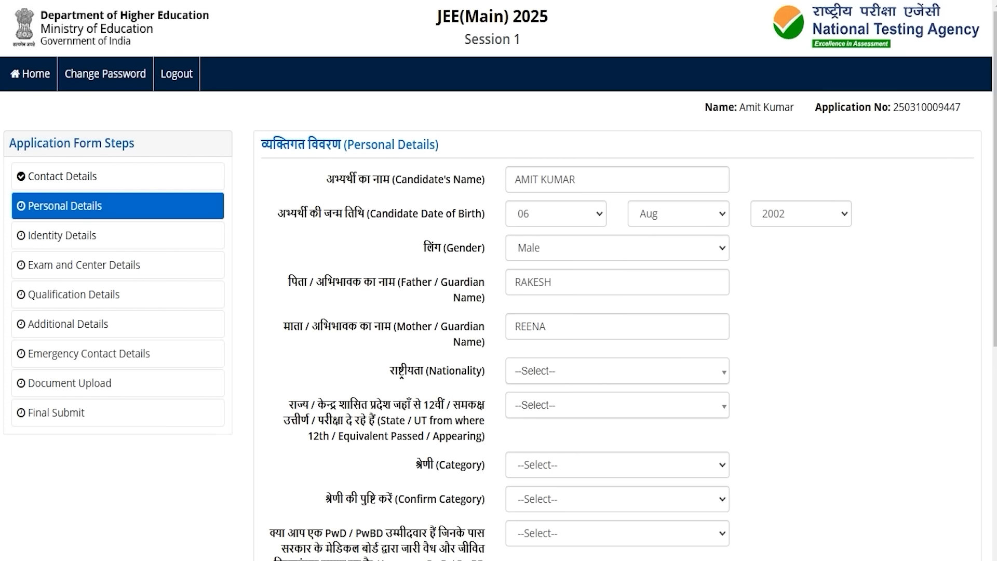
Step: Set nationality to Indian and the 12th state to Uttar Pradesh
click(545, 372)
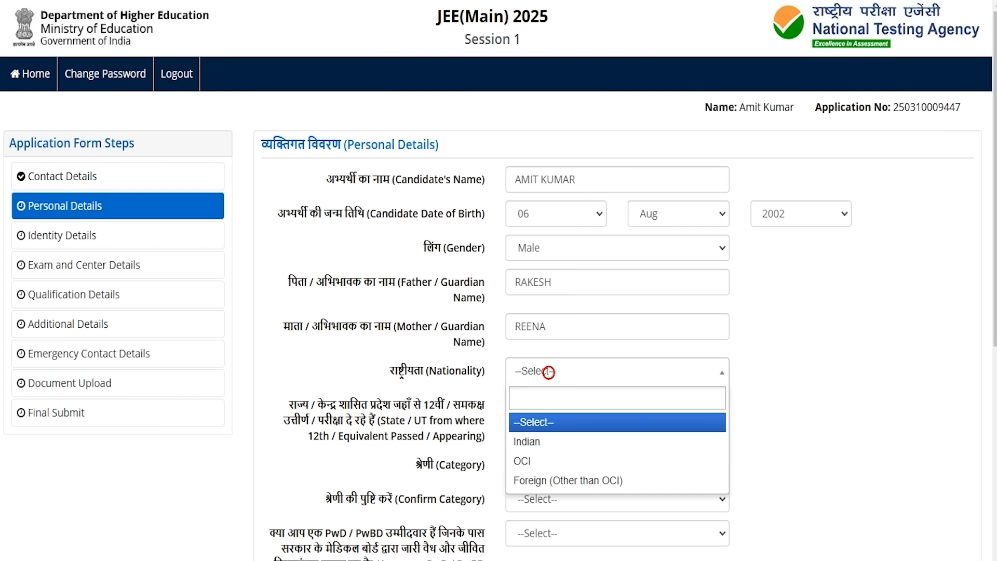
click(536, 436)
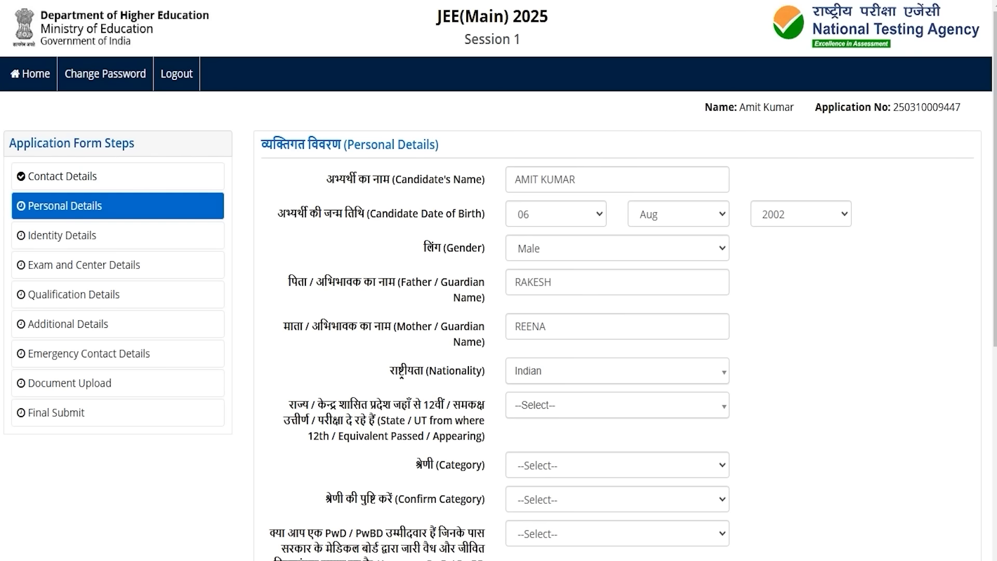
click(542, 405)
text(utta)
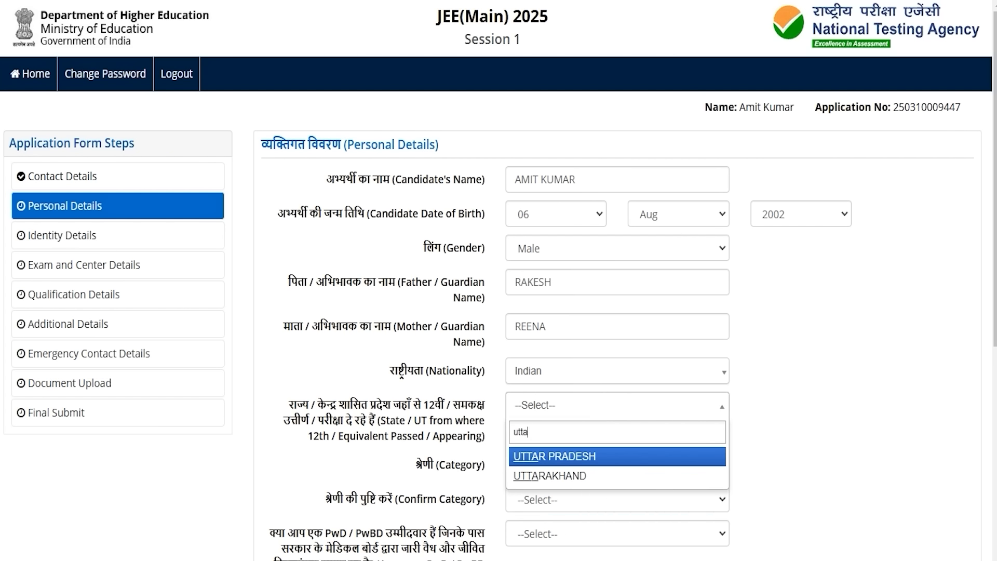
click(535, 456)
Step: Set Category and Confirm Category to SC and enter the category certificate ID
click(540, 464)
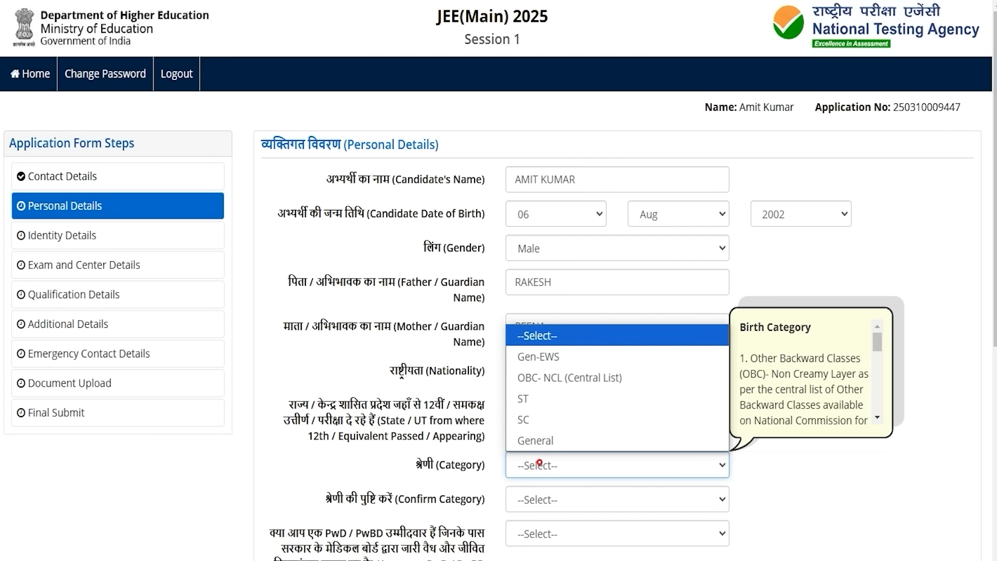
click(524, 419)
scroll(526, 419, down, 4)
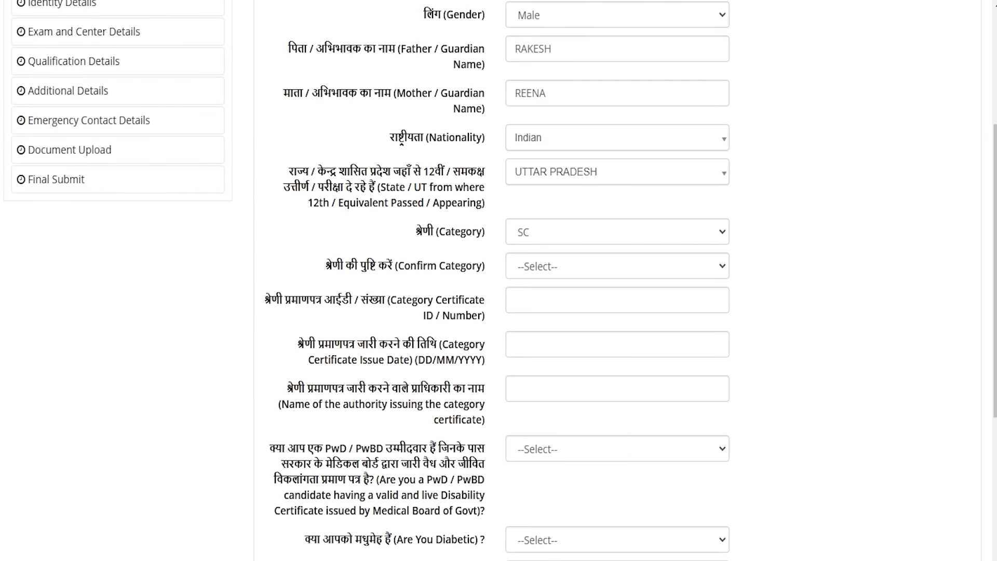
click(537, 267)
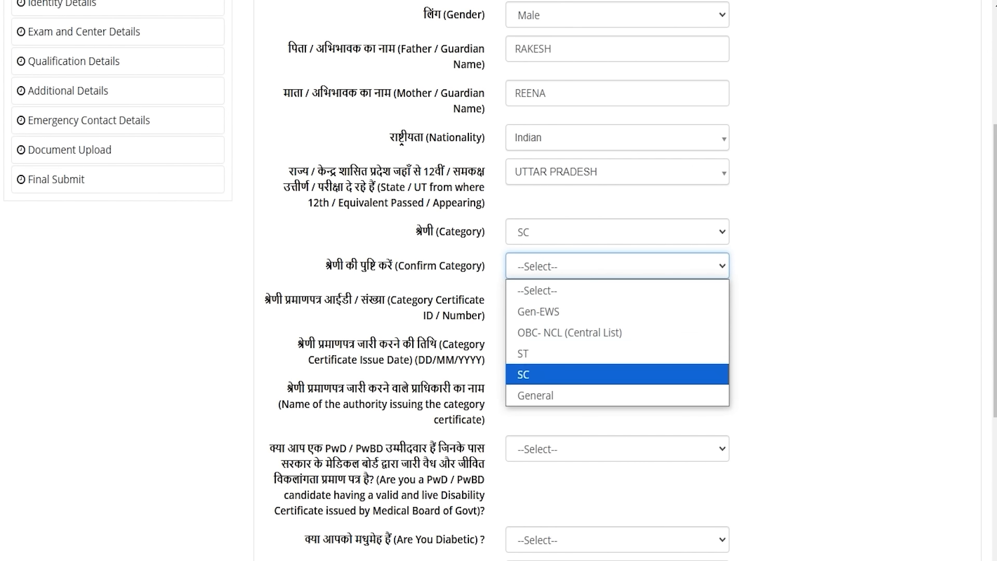
click(535, 369)
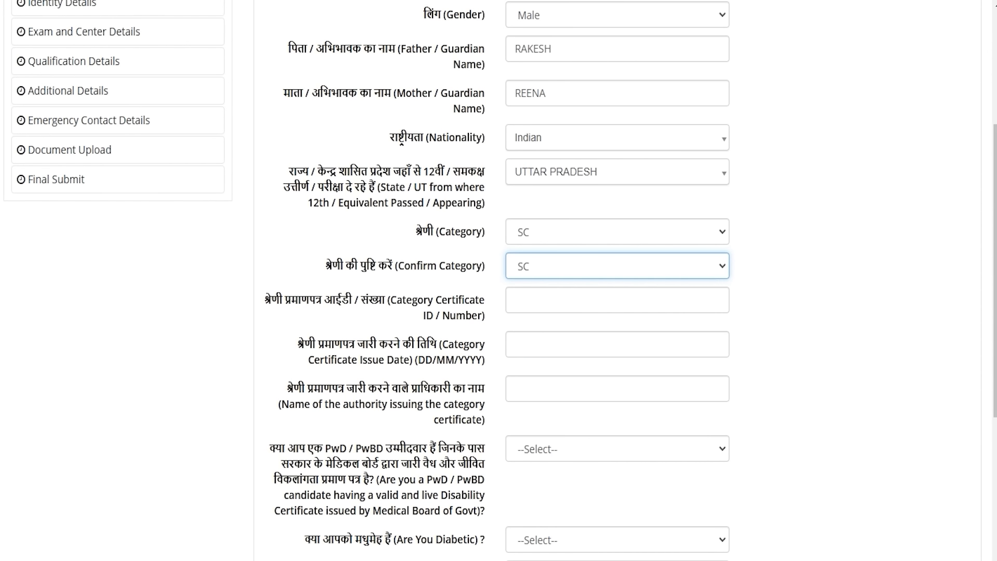
click(522, 300)
text(123456)
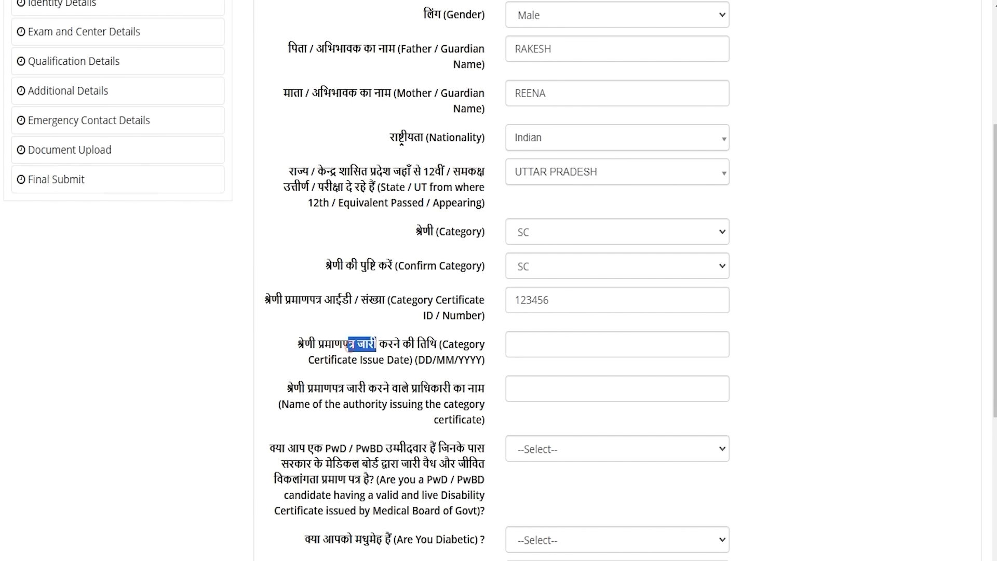
click(545, 344)
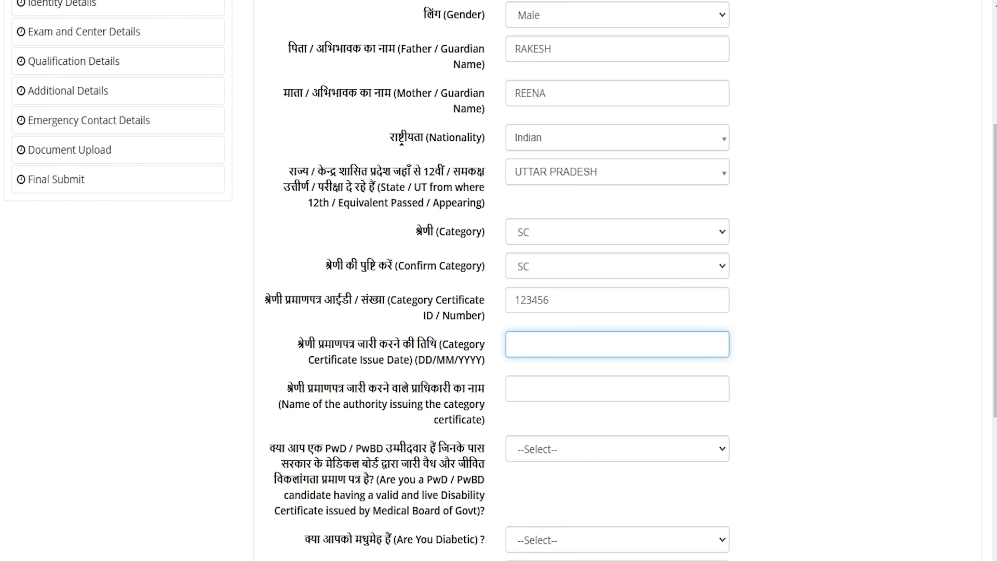
scroll(499, 280, down, 3)
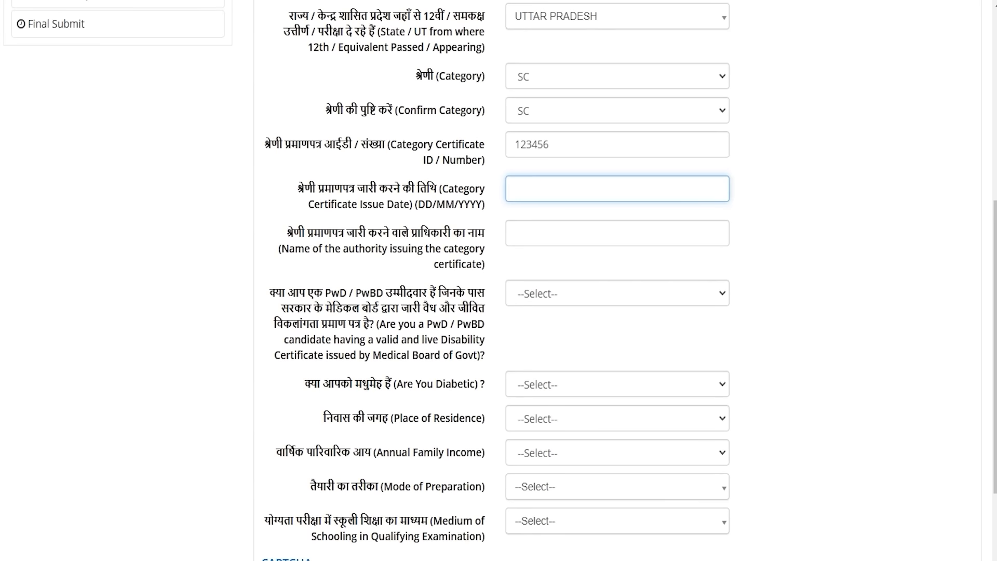
Step: Enter the issuing authority's name and answer No to the PwD/PwBD question
drag(301, 233, 421, 233)
click(516, 233)
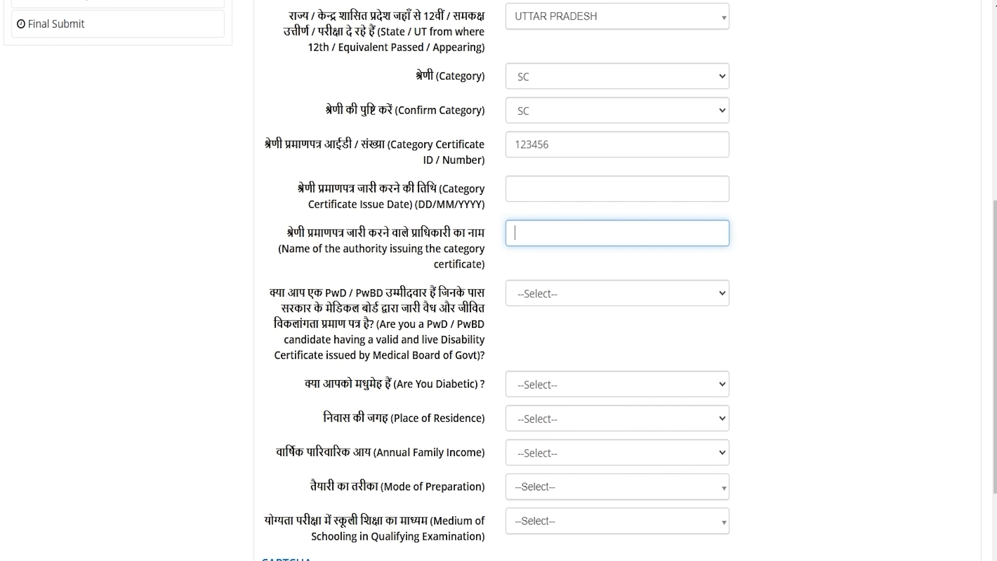
drag(332, 293, 369, 293)
click(535, 293)
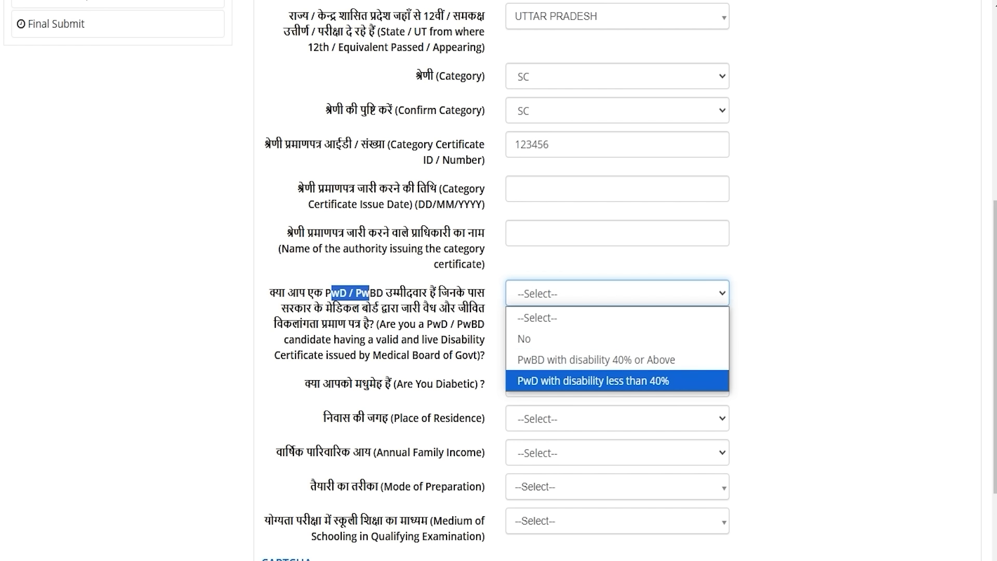
click(533, 340)
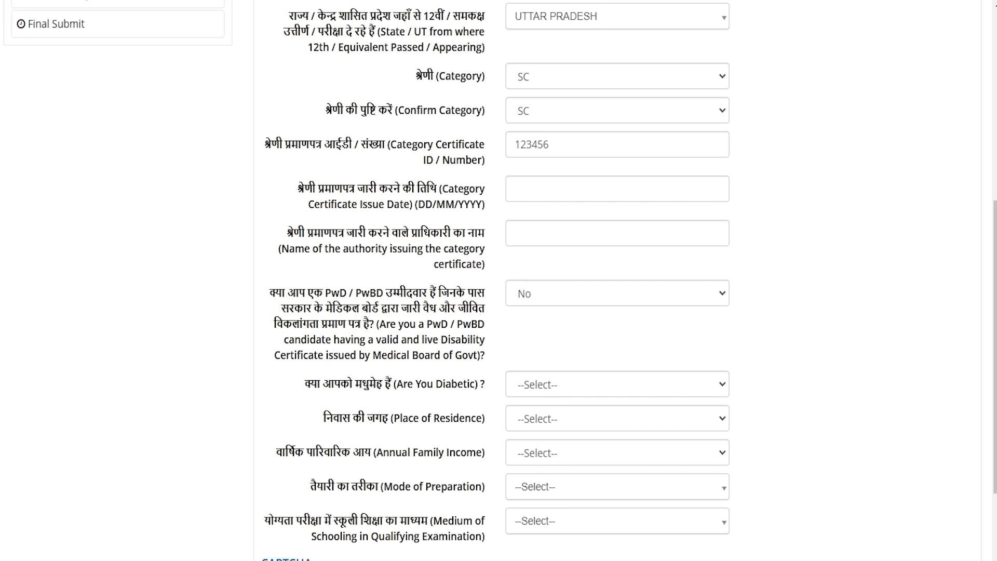
Step: Answer No to the Are You Diabetic question
click(559, 382)
click(537, 426)
click(538, 387)
click(537, 387)
click(539, 446)
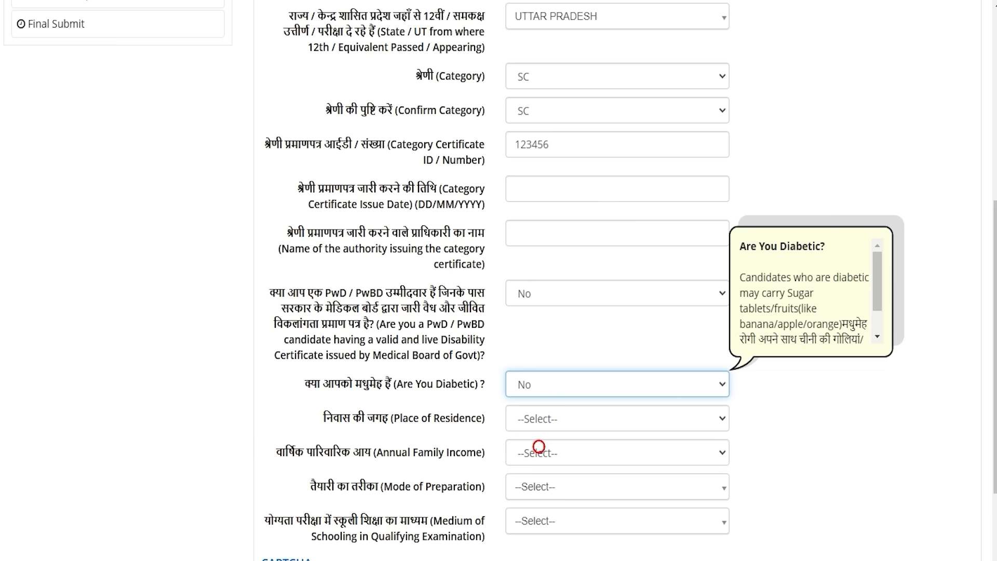
click(566, 418)
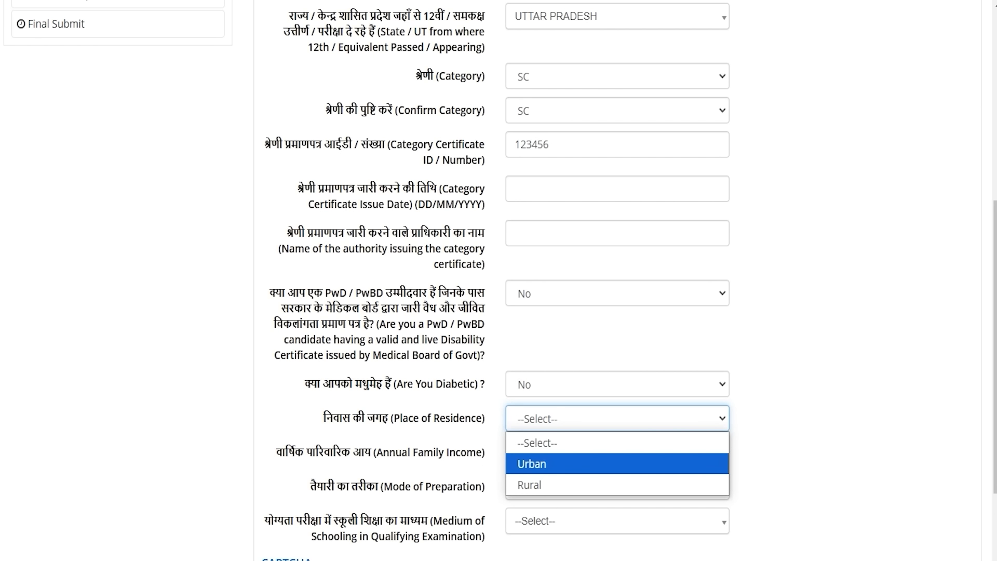
click(529, 485)
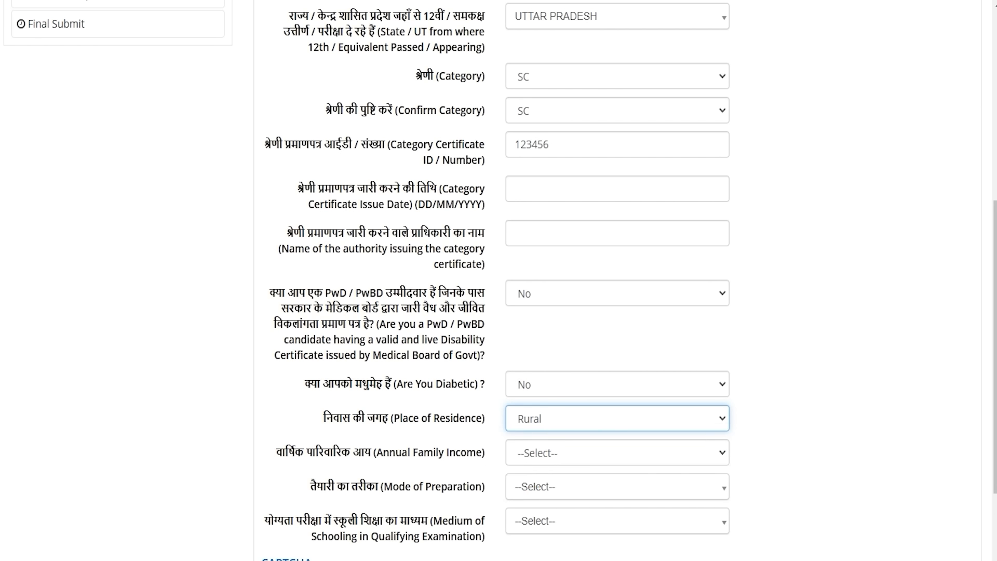
click(541, 455)
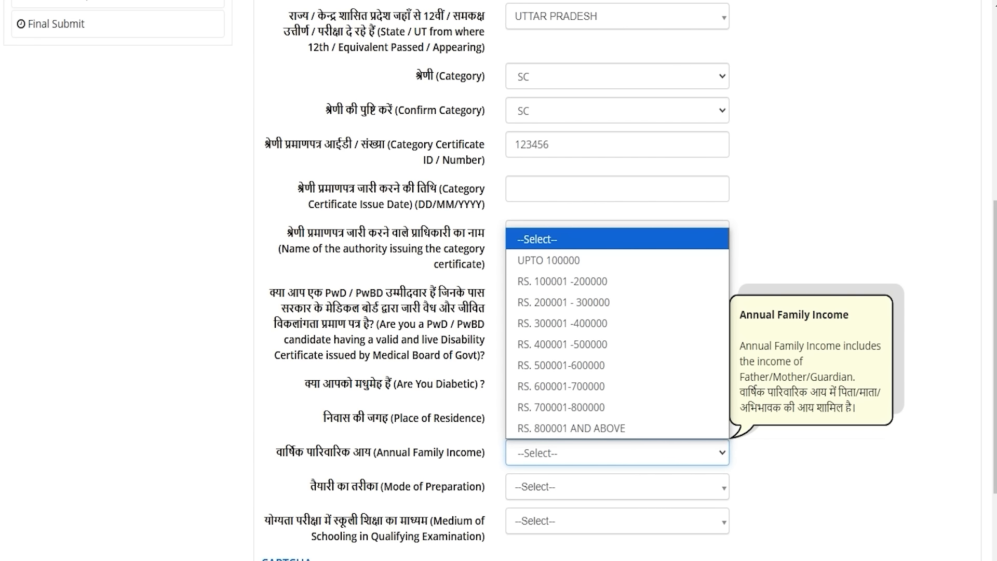
click(580, 323)
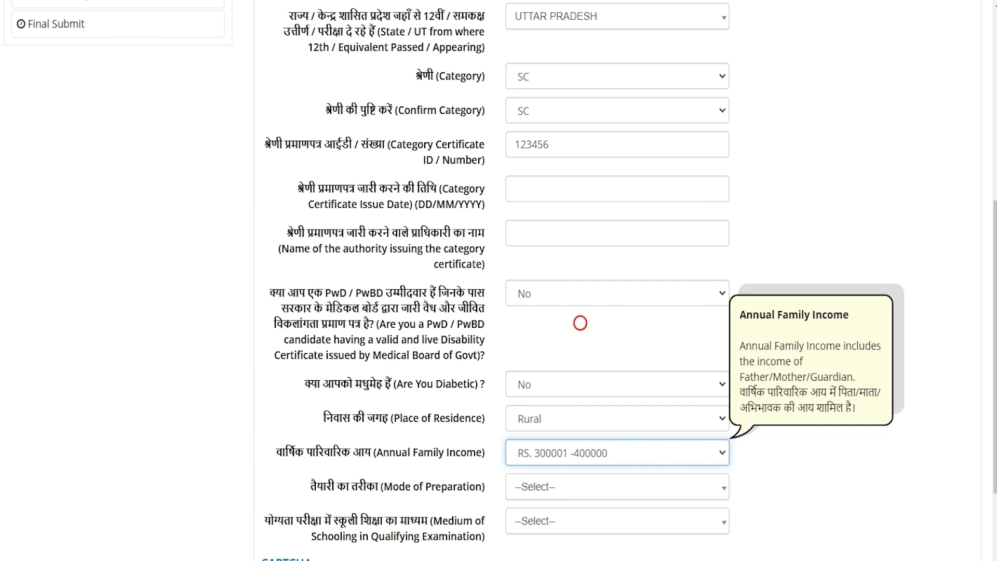
click(572, 489)
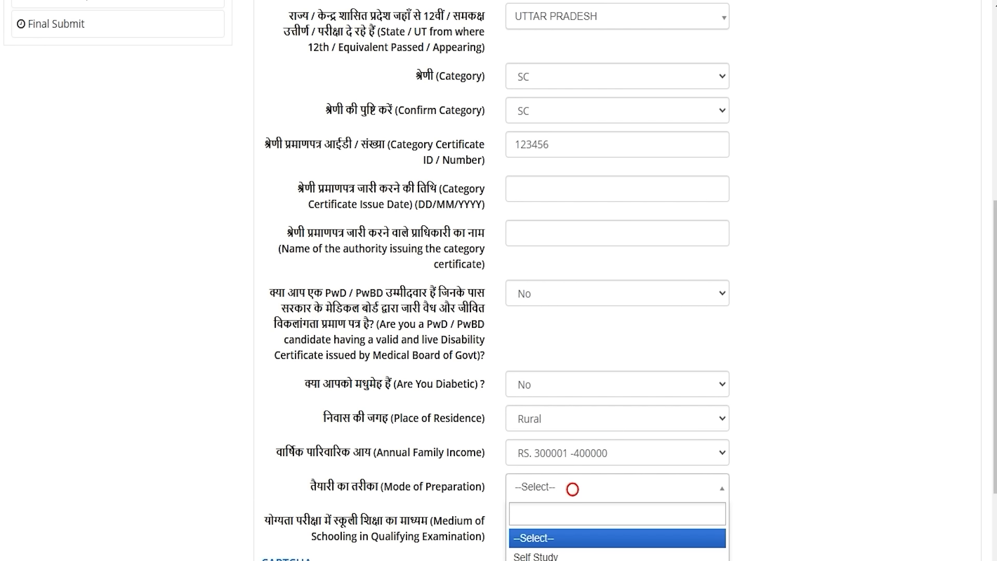
Step: Choose Individual Tuition as Mode of Preparation, keep Hindi as schooling medium, and begin the CAPTCHA
scroll(572, 489, down, 3)
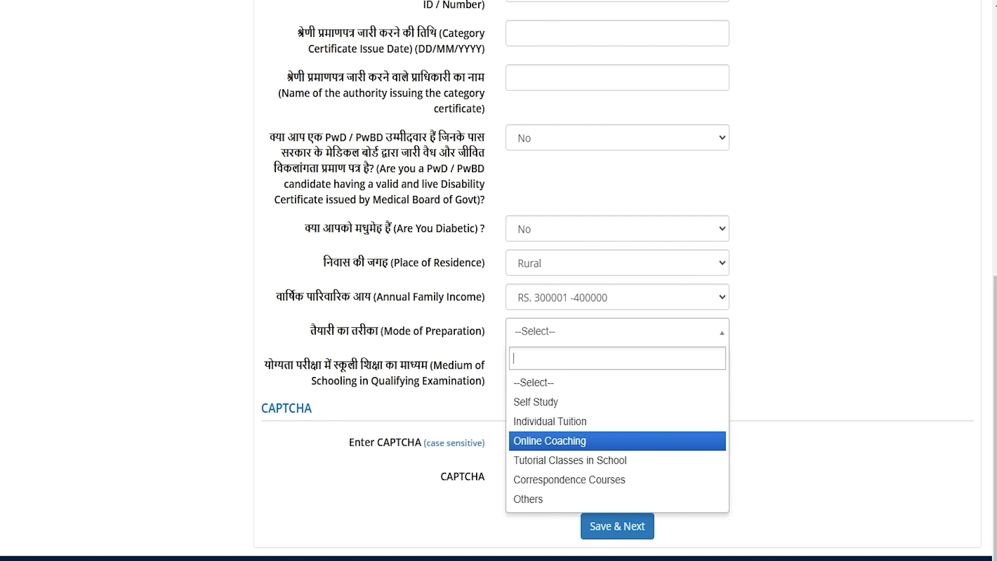
click(571, 421)
scroll(571, 421, down, 1)
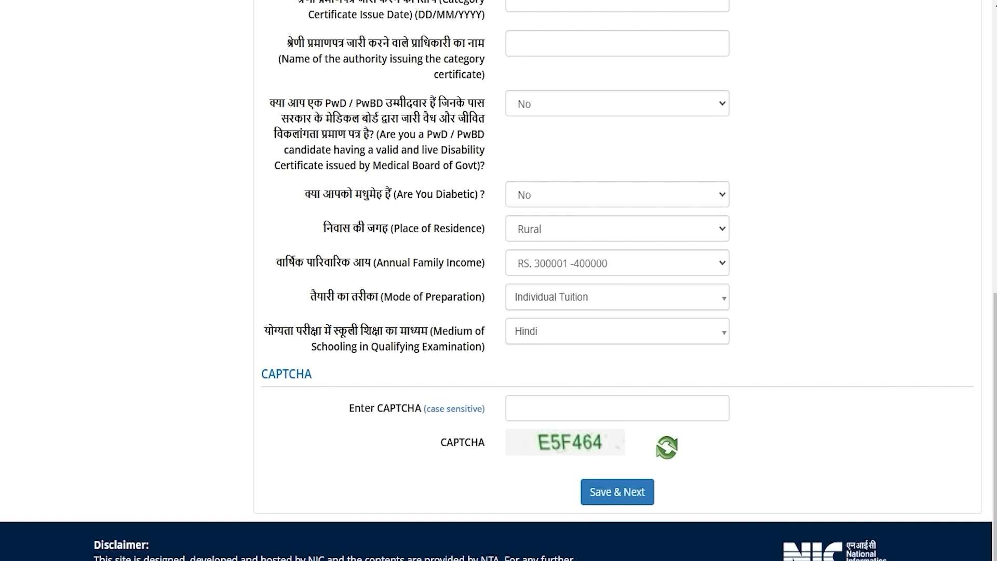
drag(296, 330, 397, 330)
click(534, 331)
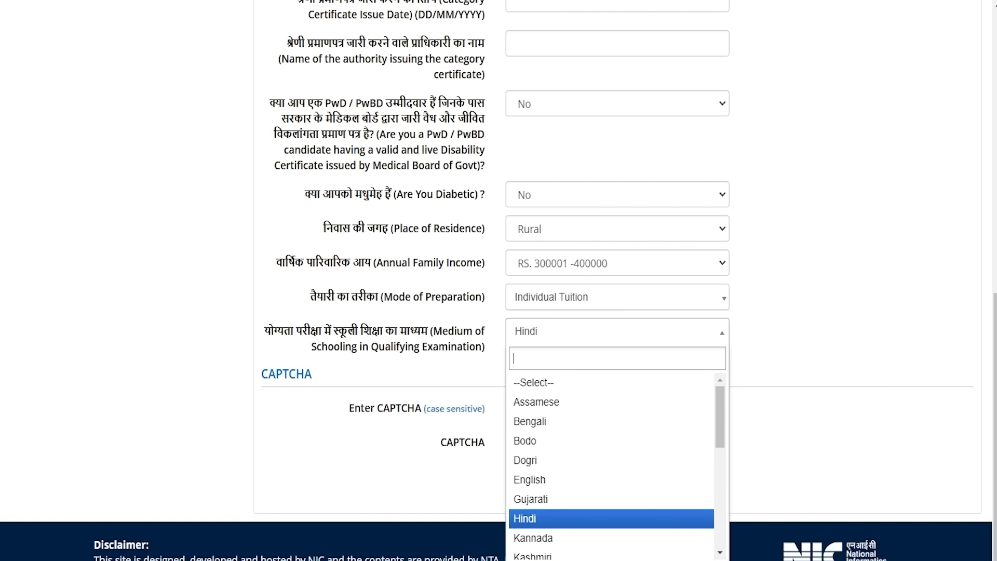
click(535, 514)
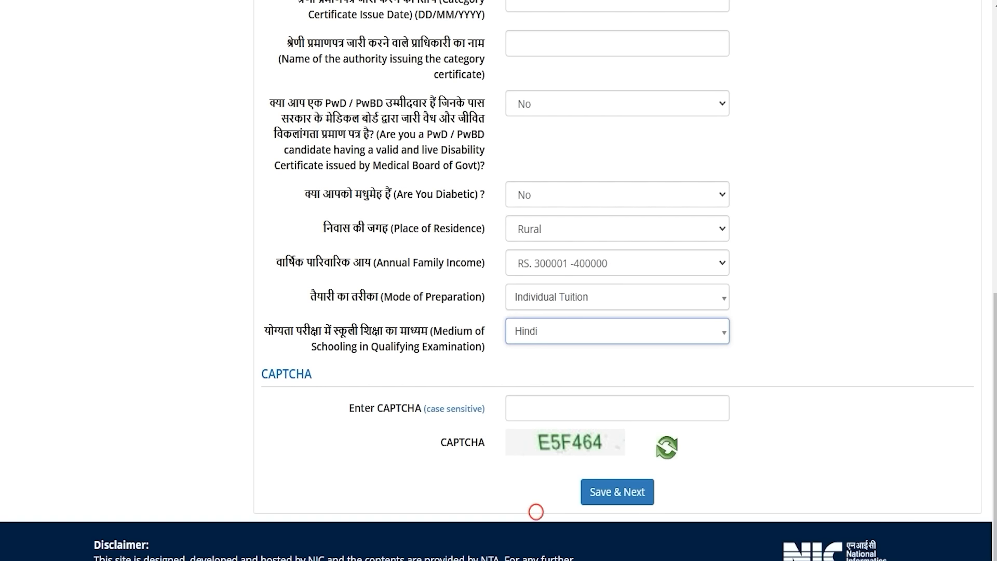
click(550, 409)
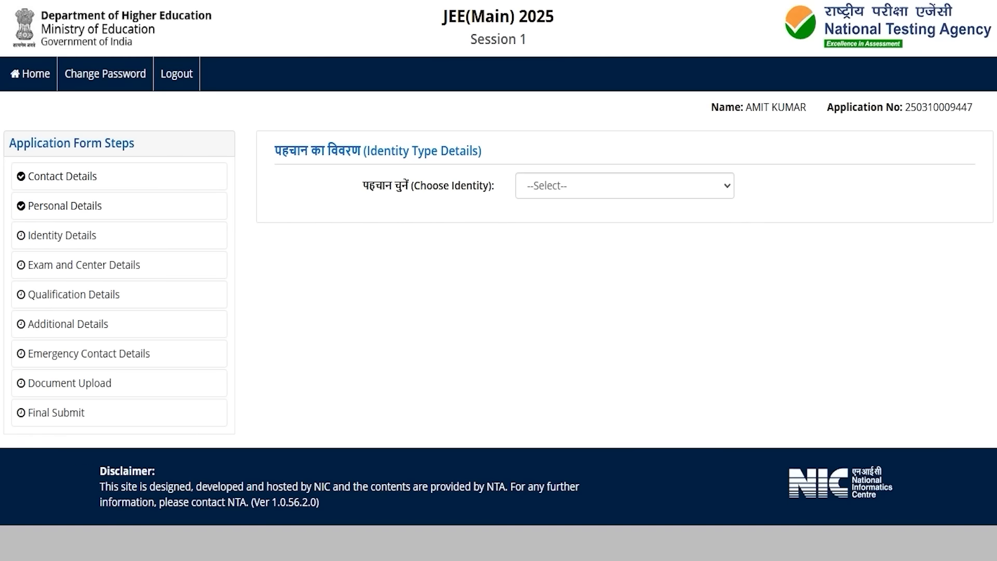
Step: Select Aadhaar as identity, consent to sharing it, enter and confirm the Aadhaar number, then begin the CAPTCHA
click(560, 189)
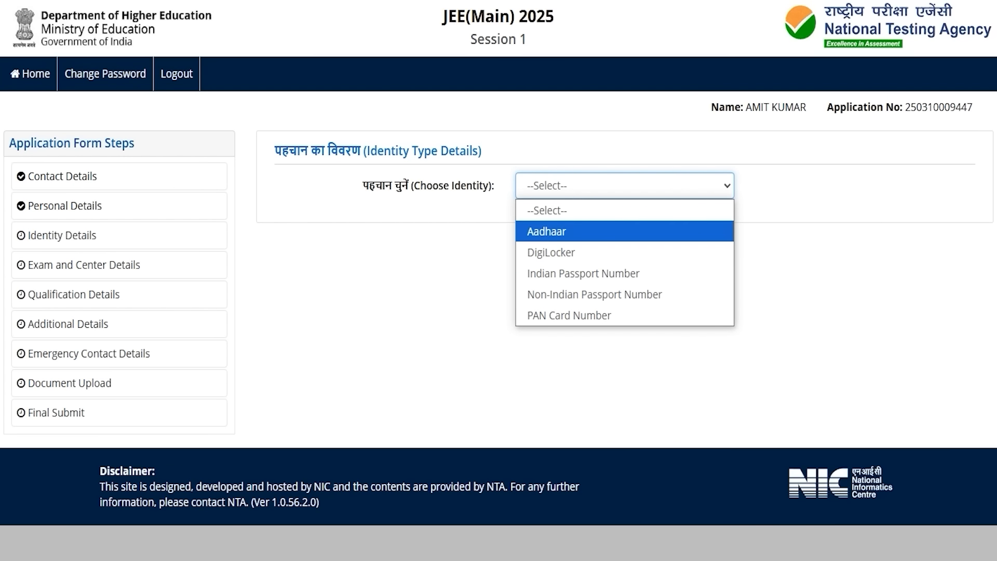
click(556, 232)
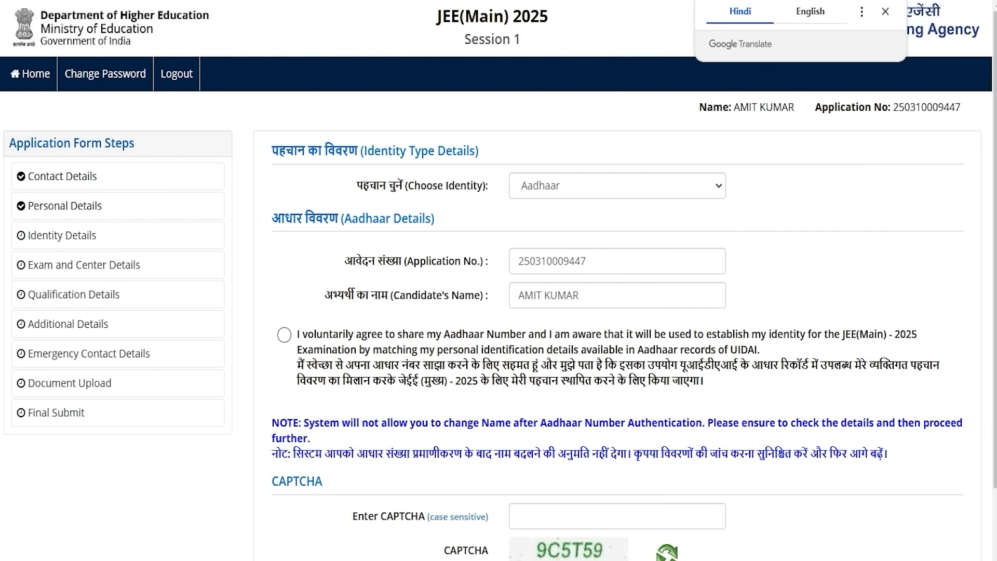
click(284, 335)
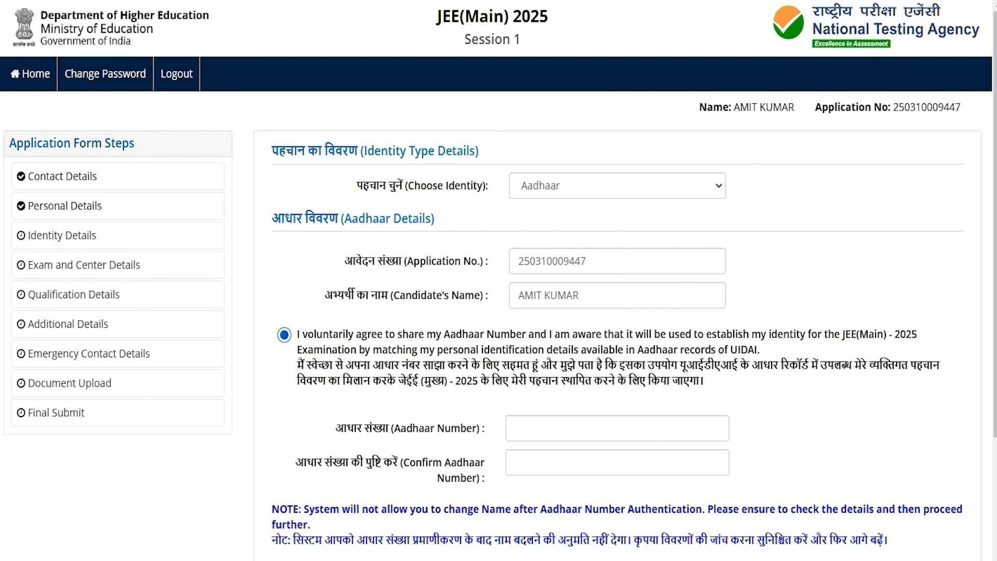
click(530, 422)
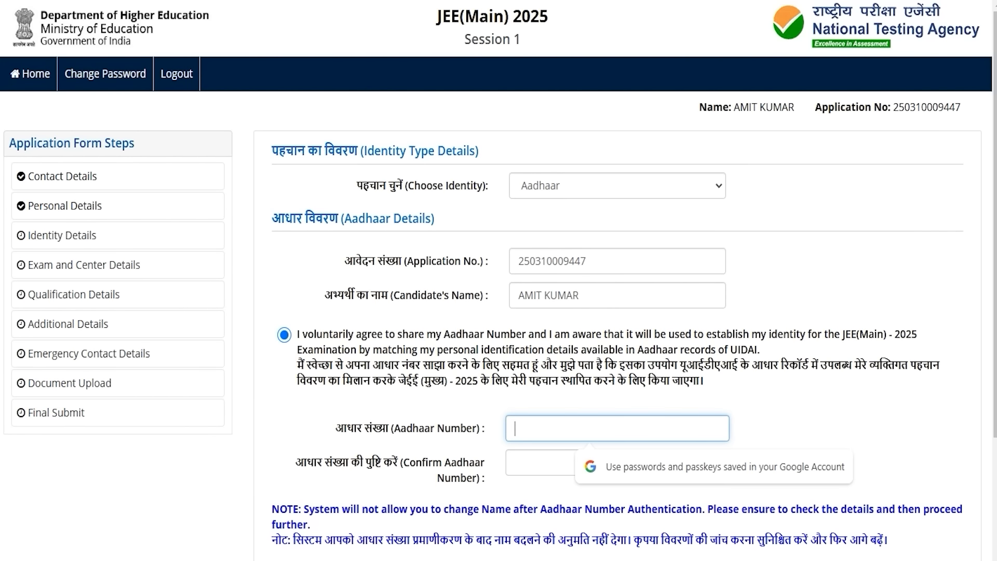
scroll(498, 281, down, 3)
click(530, 311)
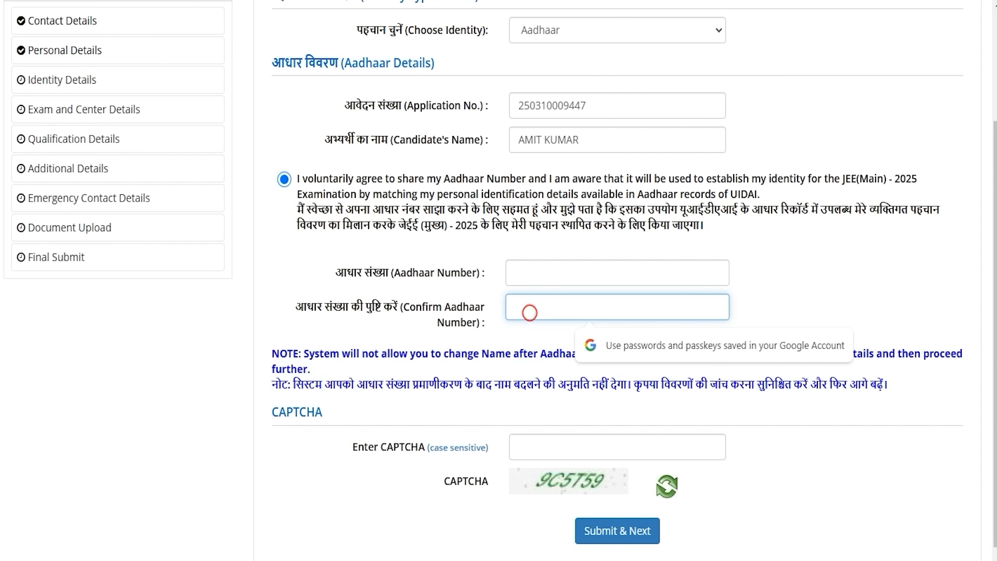
click(519, 445)
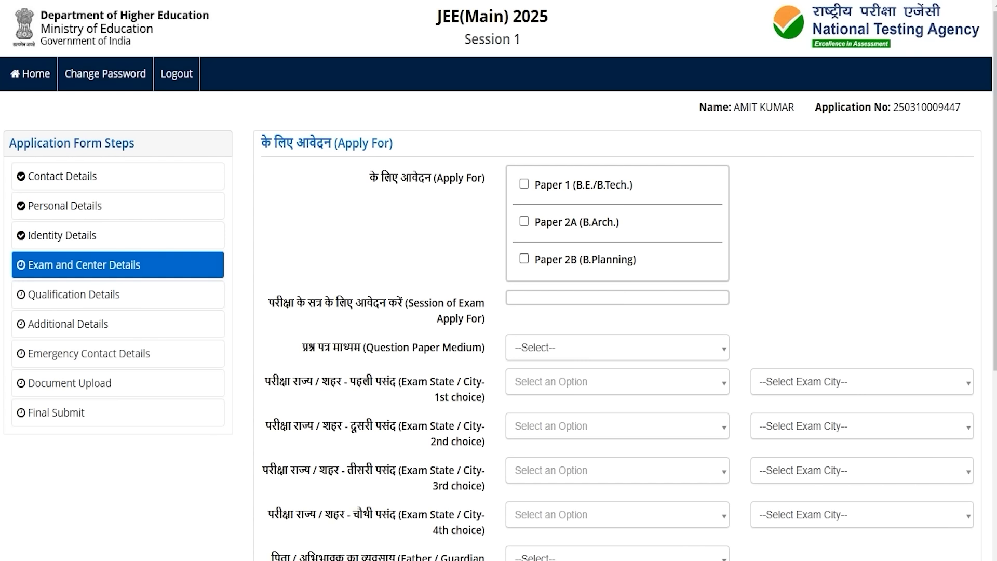
Step: Apply only for Paper 1 (B.E./B.Tech.) in Session 1
click(524, 184)
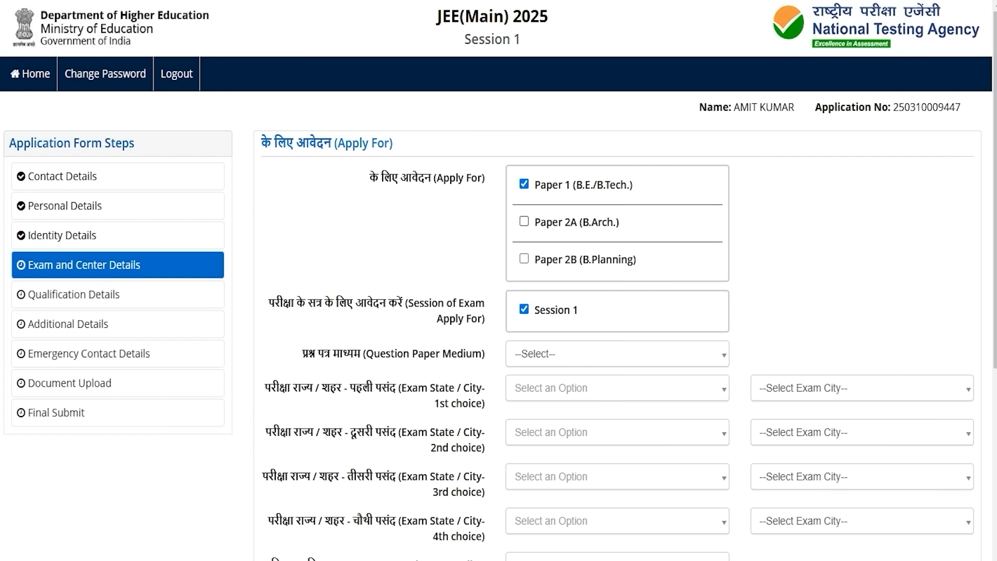
click(524, 221)
click(524, 258)
click(524, 258)
click(523, 227)
click(524, 221)
click(562, 313)
click(561, 313)
Step: Choose Hindi as the question paper medium
click(543, 352)
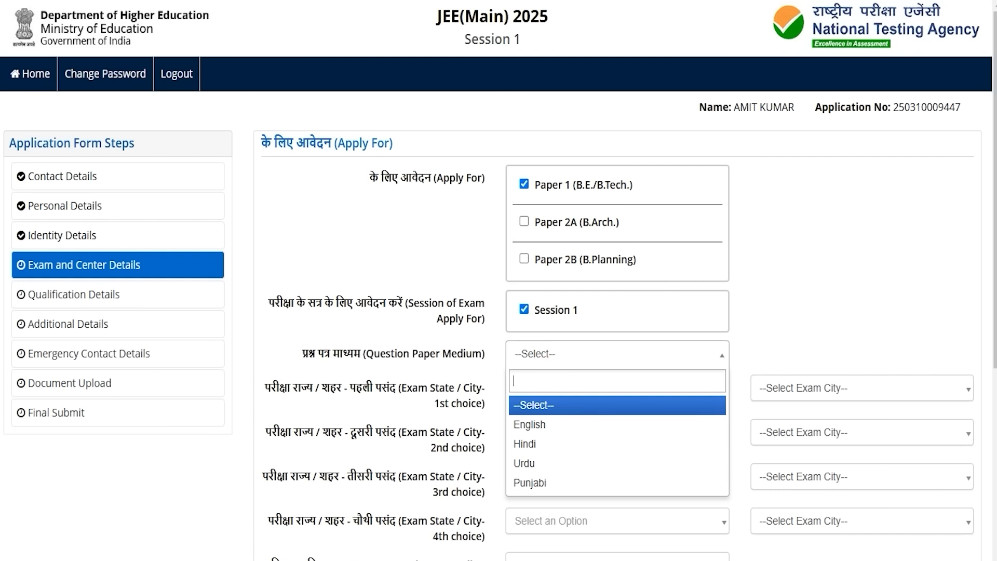
key(Down)
key(Down)
key(Down)
key(Down)
key(Up)
key(Up)
key(Return)
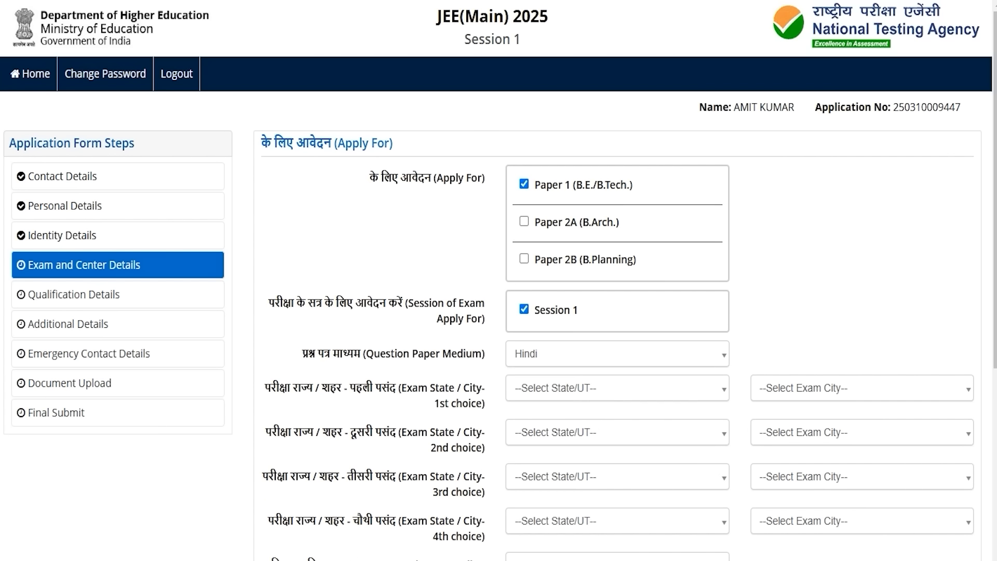
scroll(499, 312, down, 1)
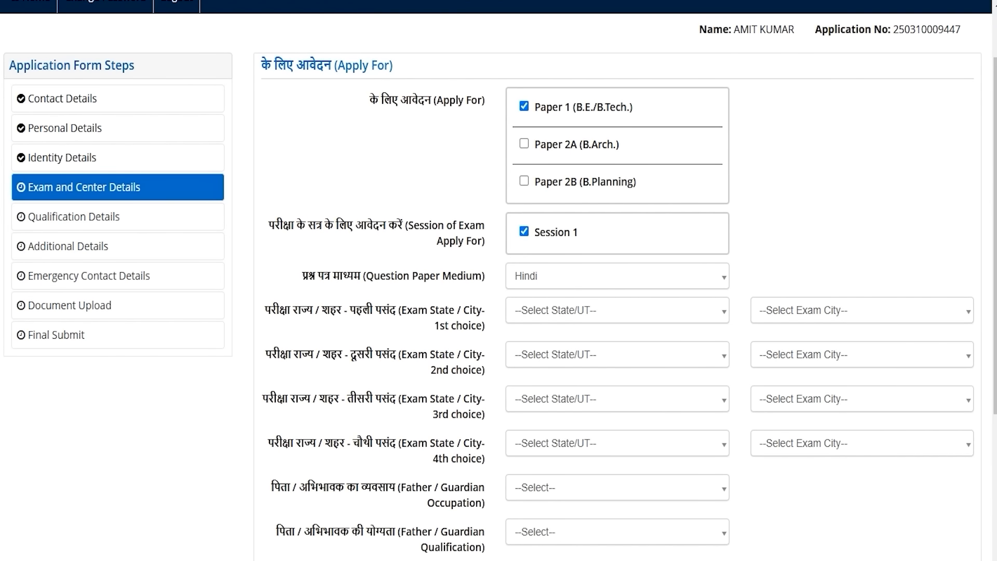
scroll(498, 312, down, 1)
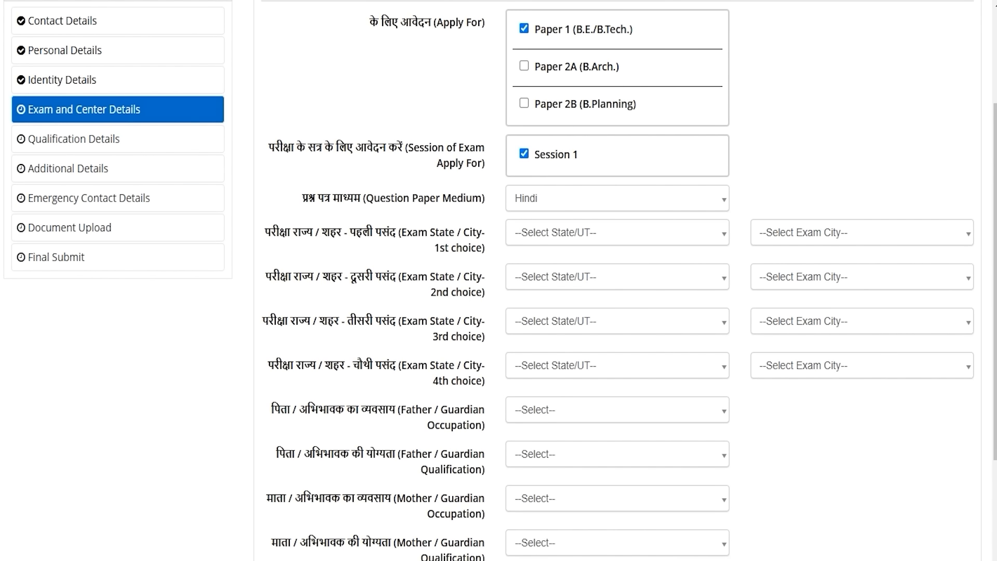
Step: Choose UTTAR PRADESH as the first-choice exam state and select a first-choice city
click(560, 231)
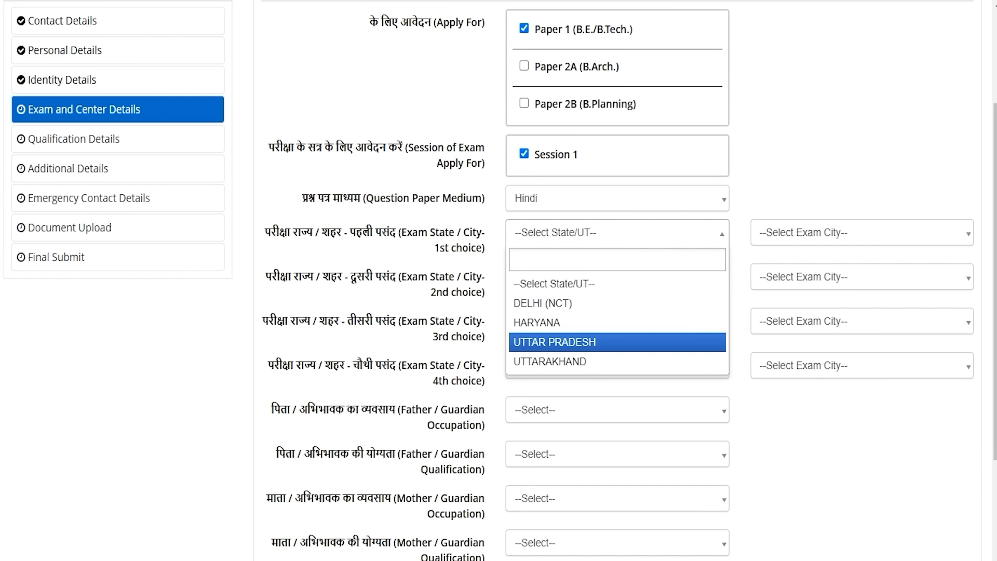
click(555, 342)
click(778, 231)
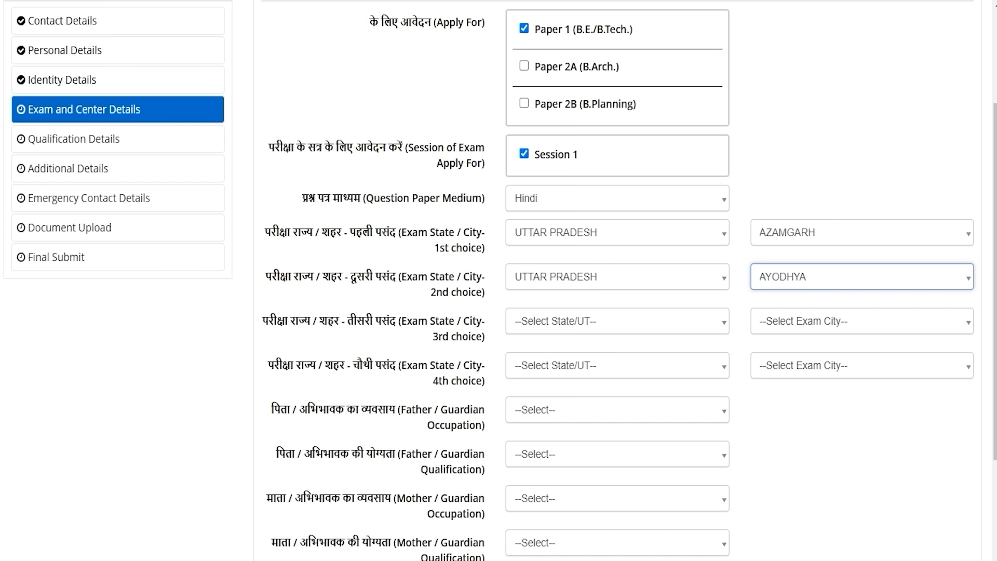
drag(290, 409, 406, 409)
scroll(406, 409, down, 3)
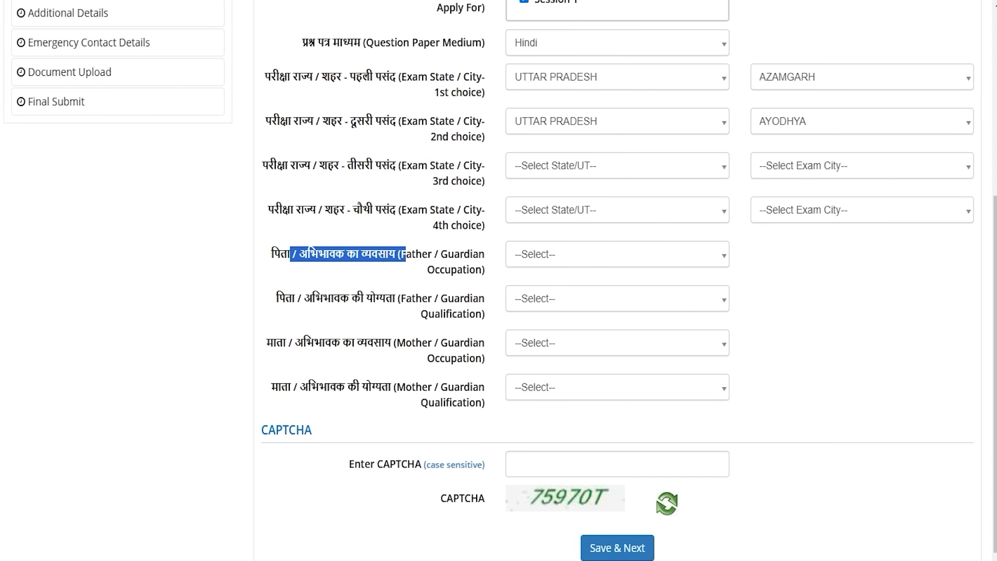
Step: Set both parents' occupation to AGRICULTURE, father's qualification GRADUATE, mother's MATRICULATE, and begin the CAPTCHA
click(535, 254)
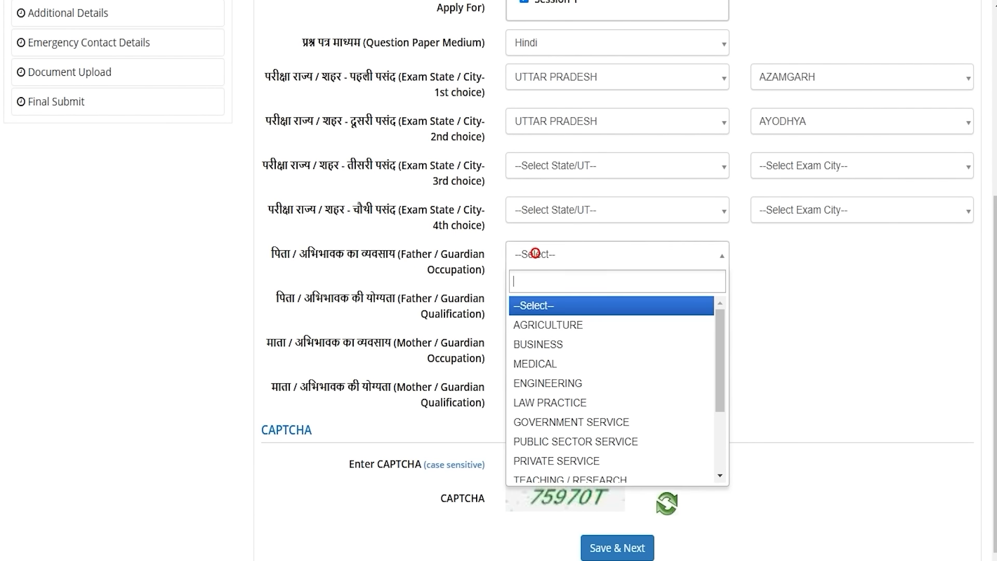
click(548, 324)
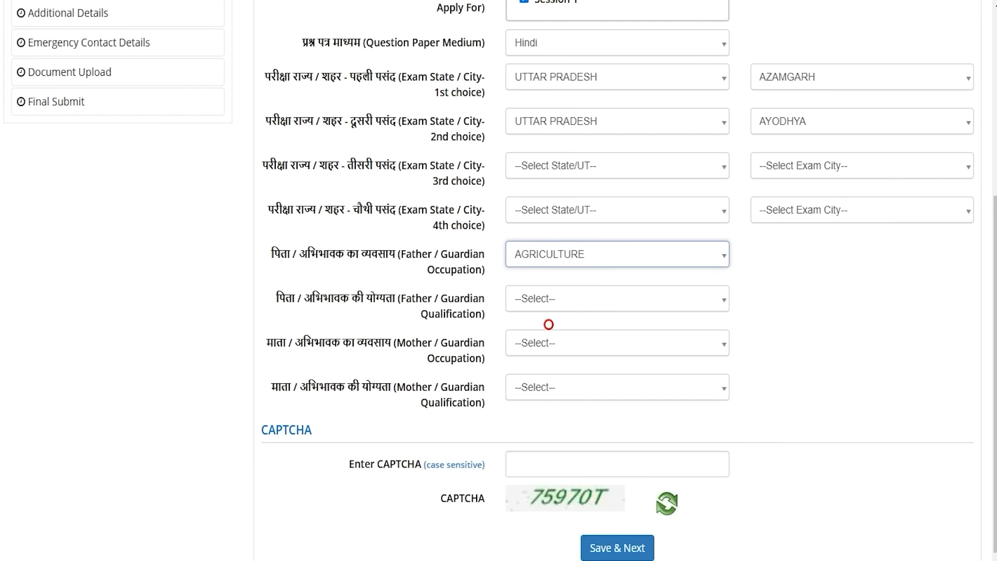
click(538, 299)
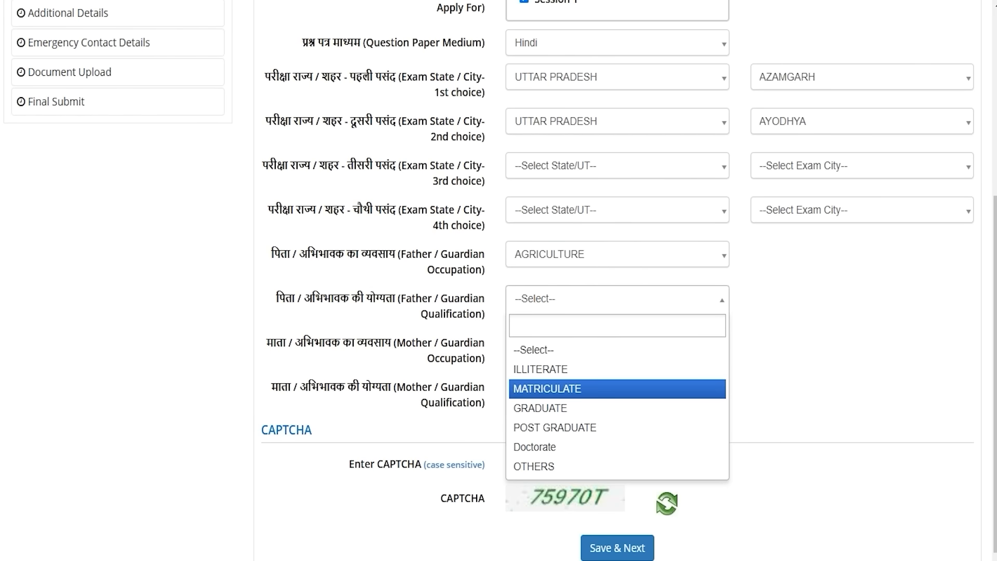
click(542, 406)
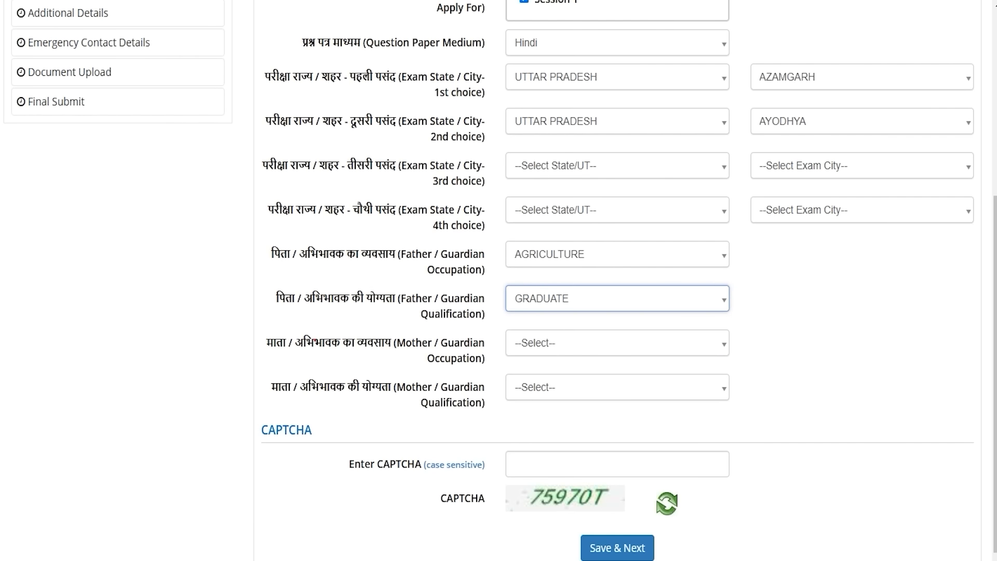
drag(384, 343, 314, 343)
click(523, 343)
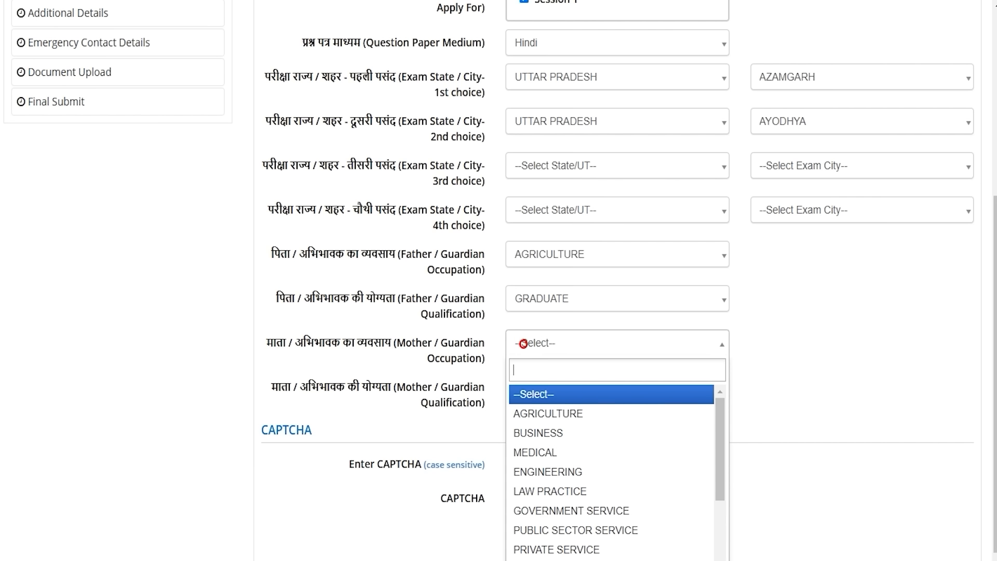
click(535, 414)
click(532, 388)
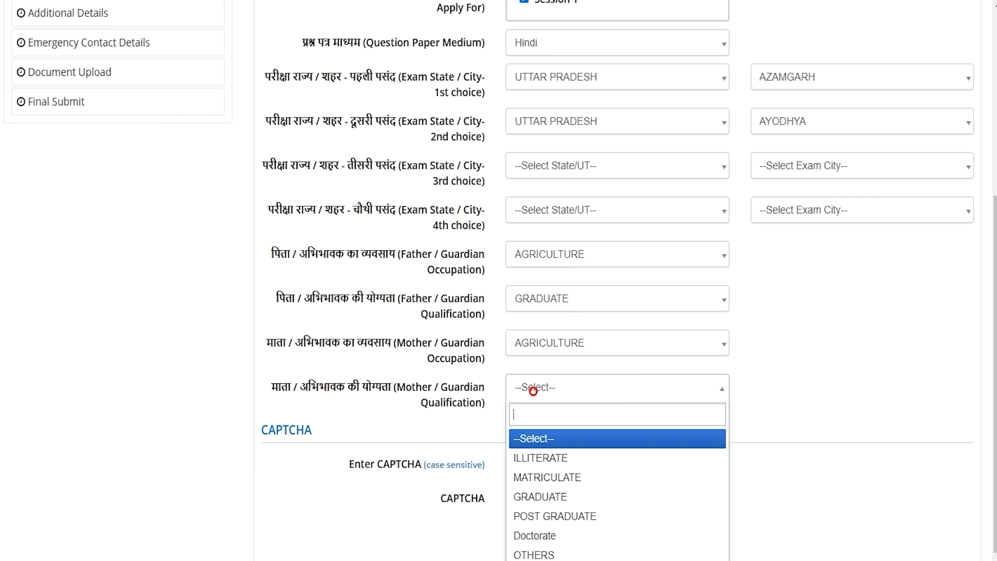
click(536, 474)
scroll(499, 280, down, 1)
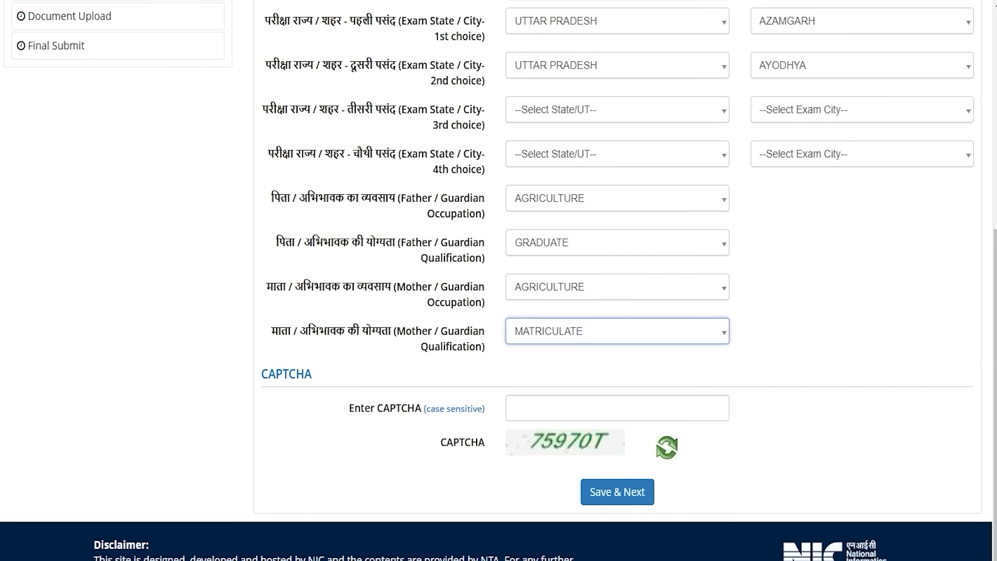
click(561, 411)
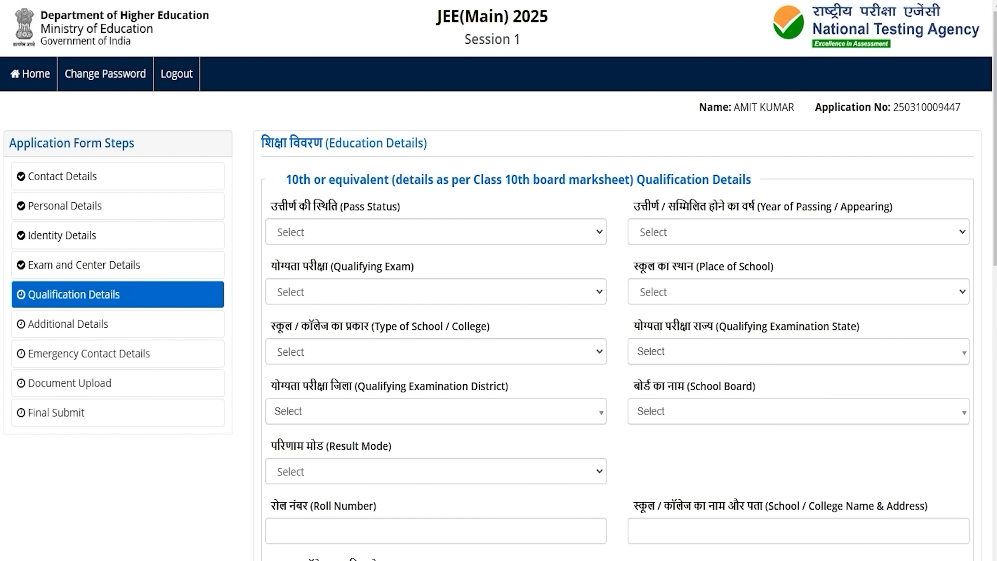
Step: Mark the 10th or Equivalent as Passed in 2020 from a Rural, Private Unaided school
drag(301, 180, 612, 180)
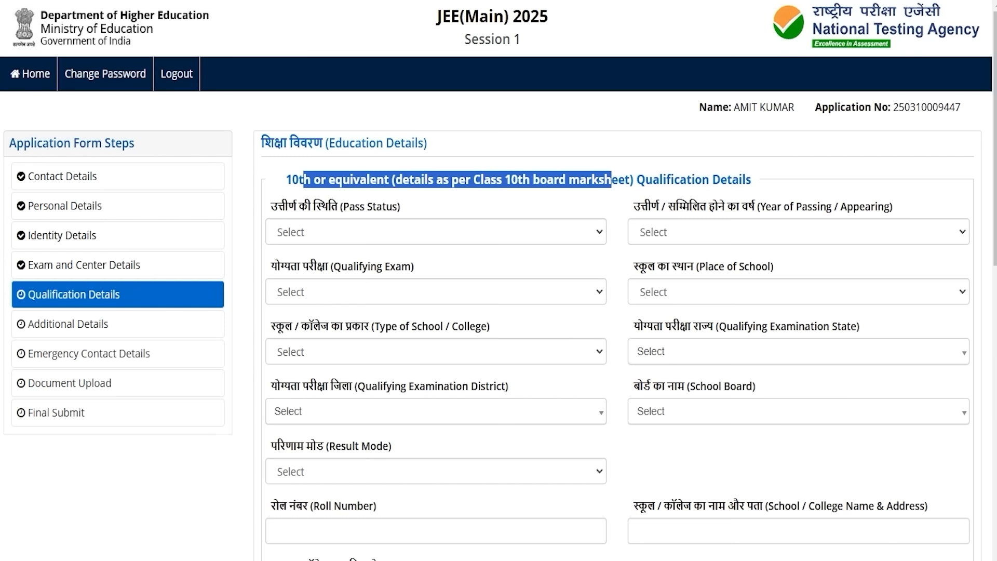
click(343, 232)
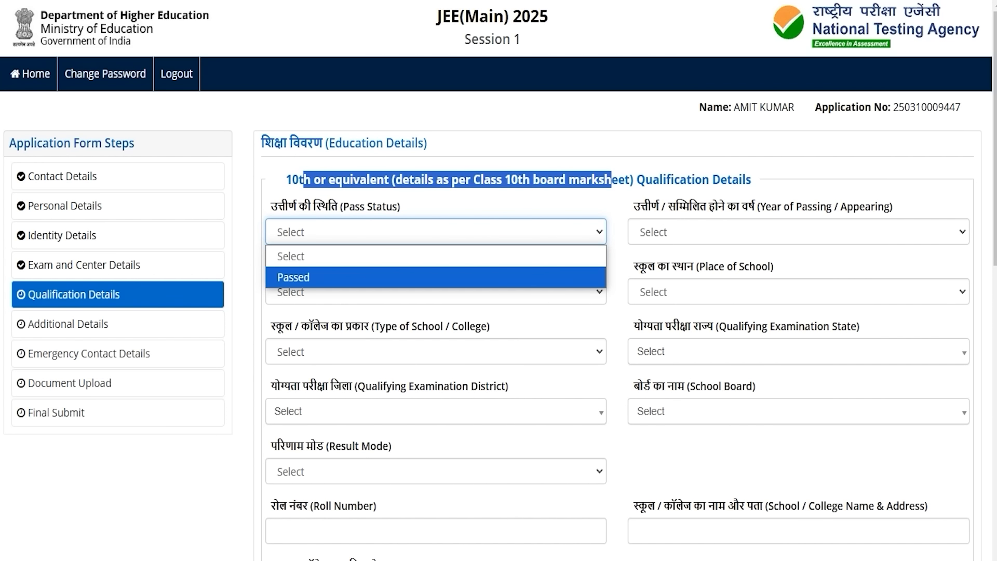
click(321, 275)
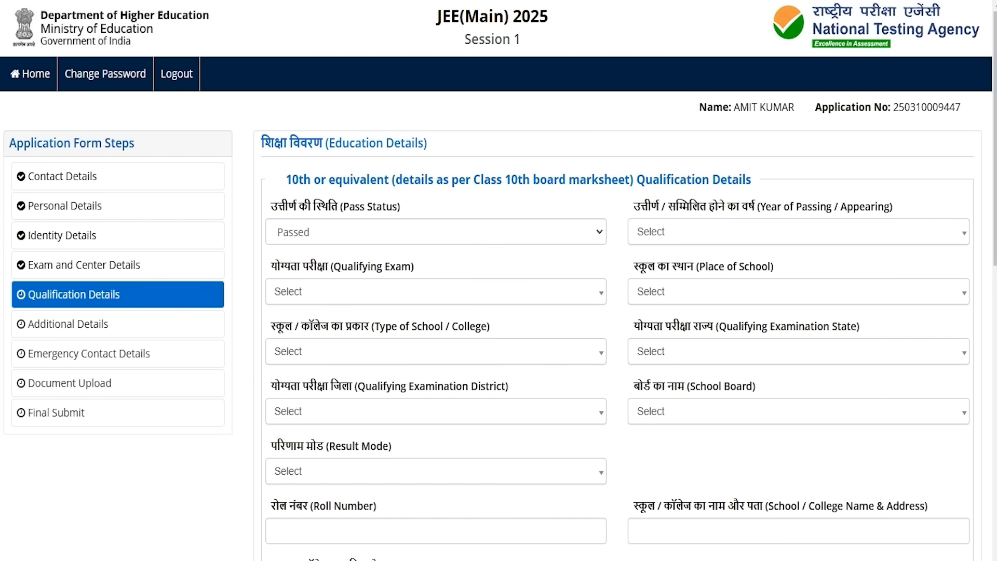
click(694, 233)
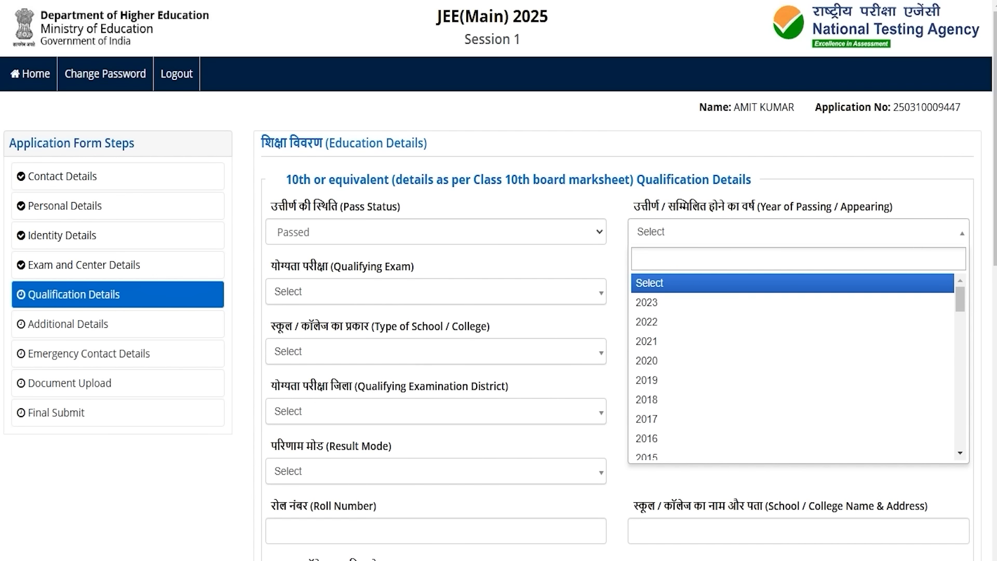
click(670, 359)
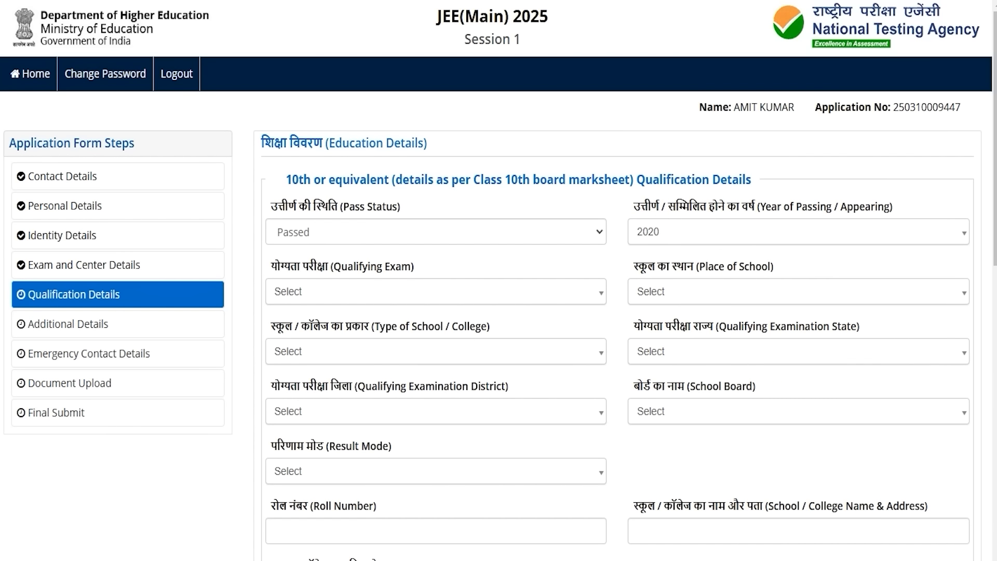
click(347, 292)
click(339, 361)
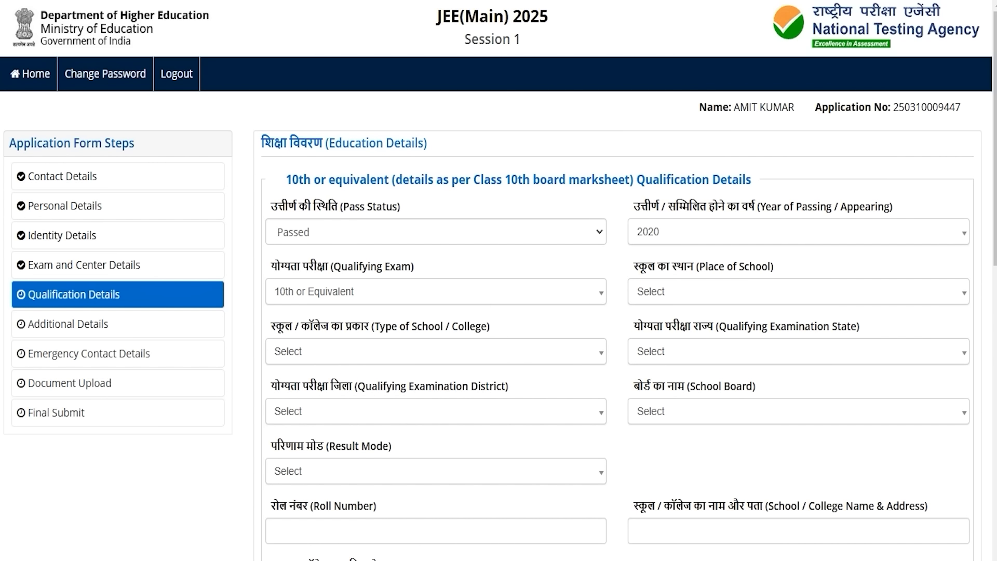
click(670, 288)
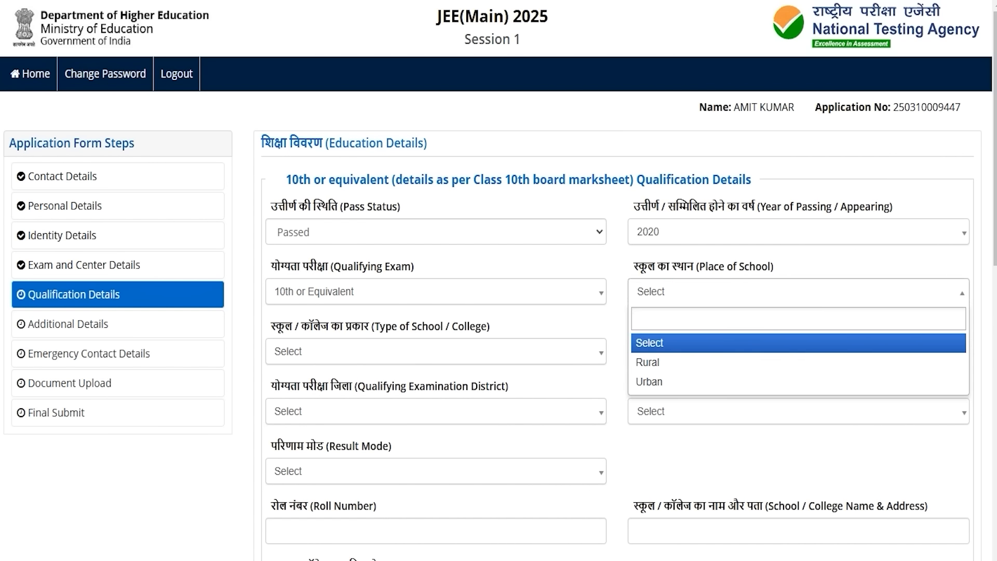
click(649, 362)
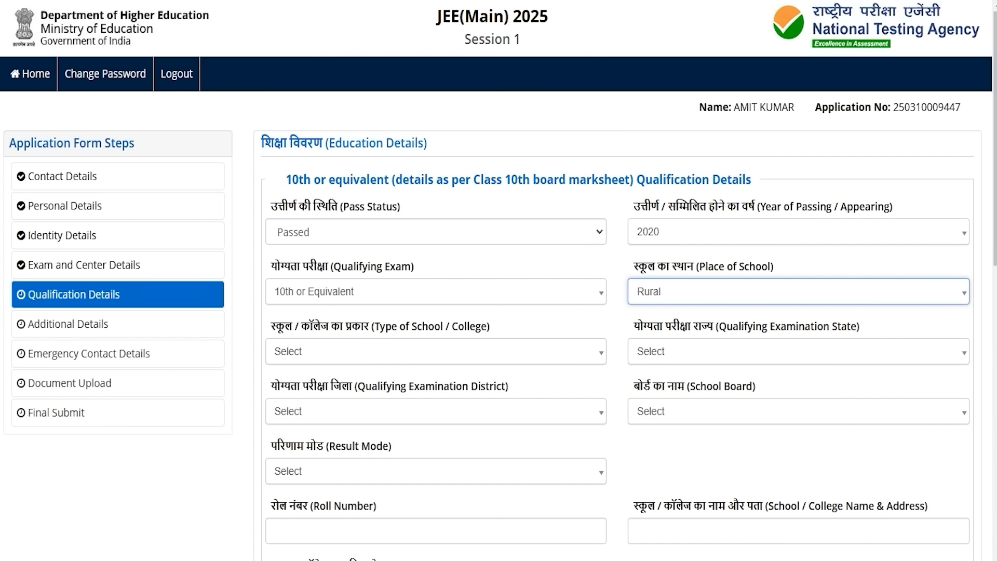
click(313, 347)
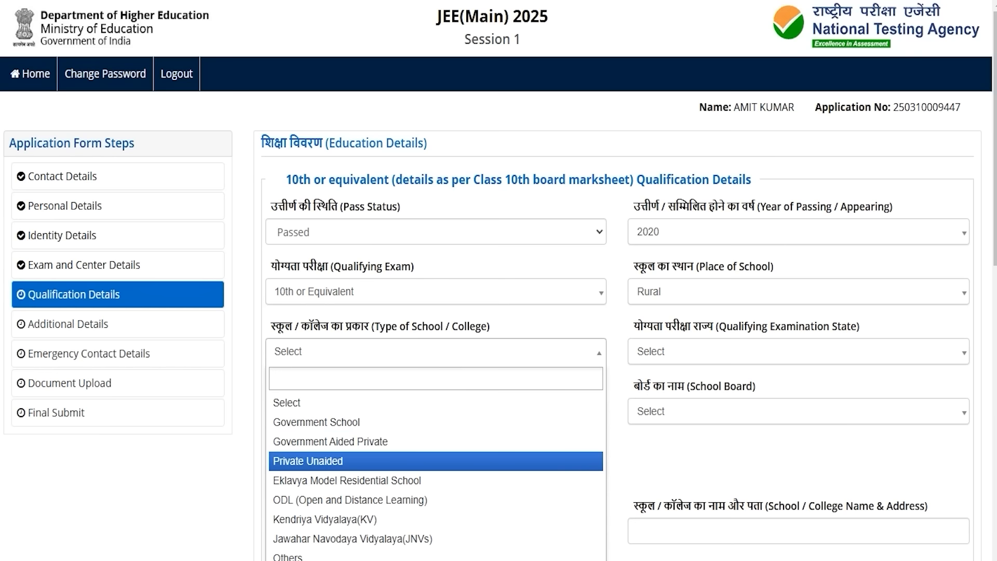
click(325, 459)
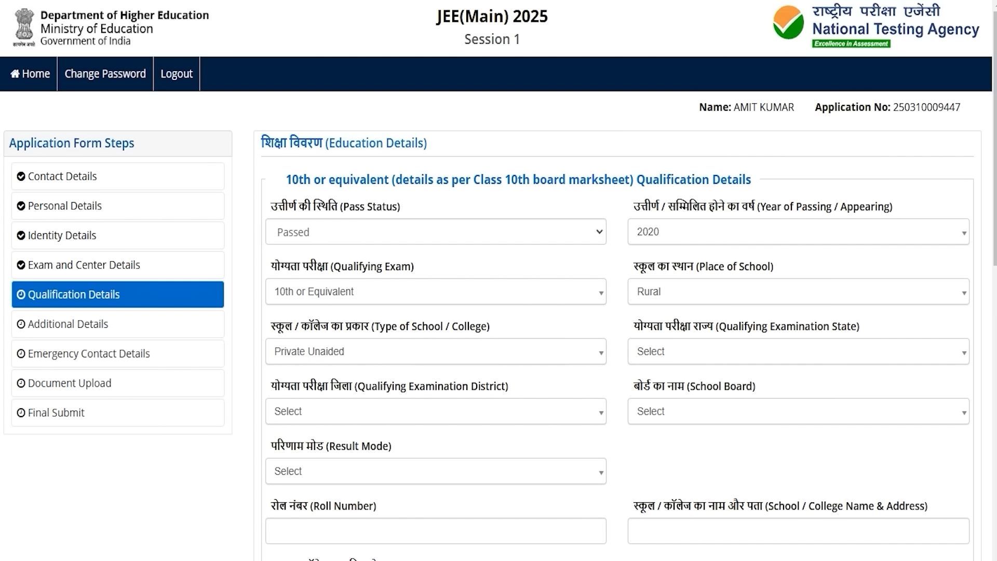
Step: Set the 10th exam state to UTTAR PRADESH, district SAHARANPUR, board CENTRAL BOARD OF SECONDARY EDUCATION
click(682, 353)
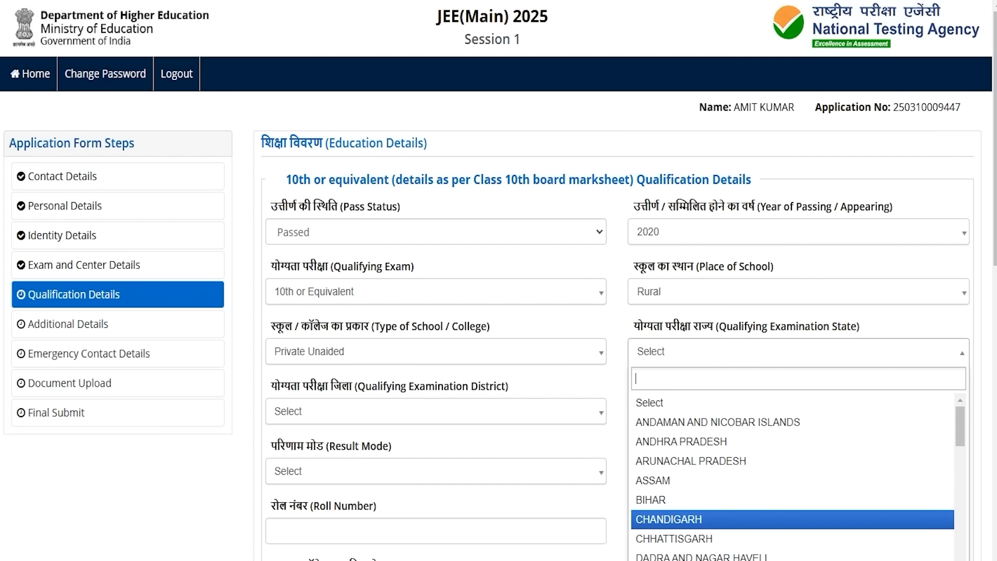
text(ut)
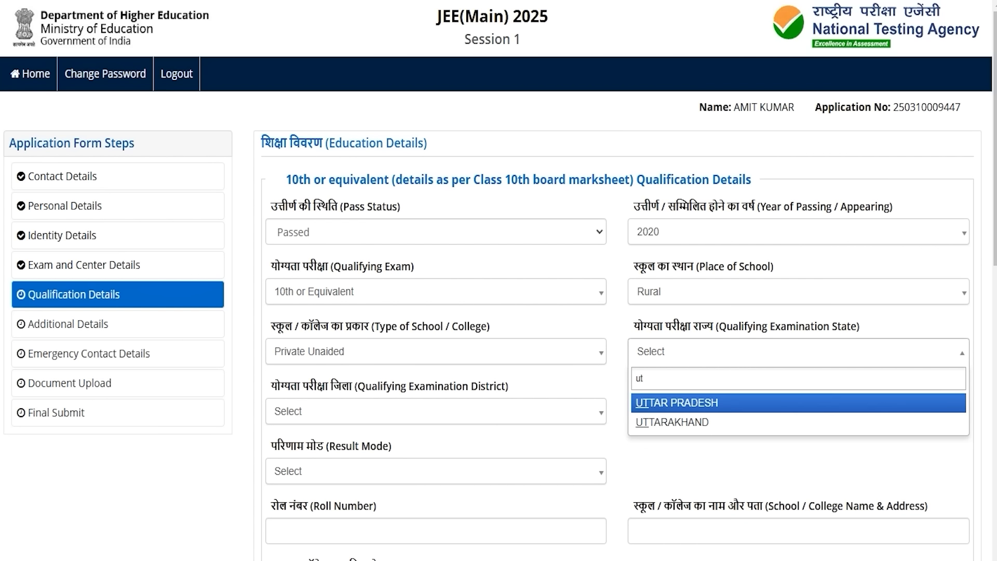
click(678, 403)
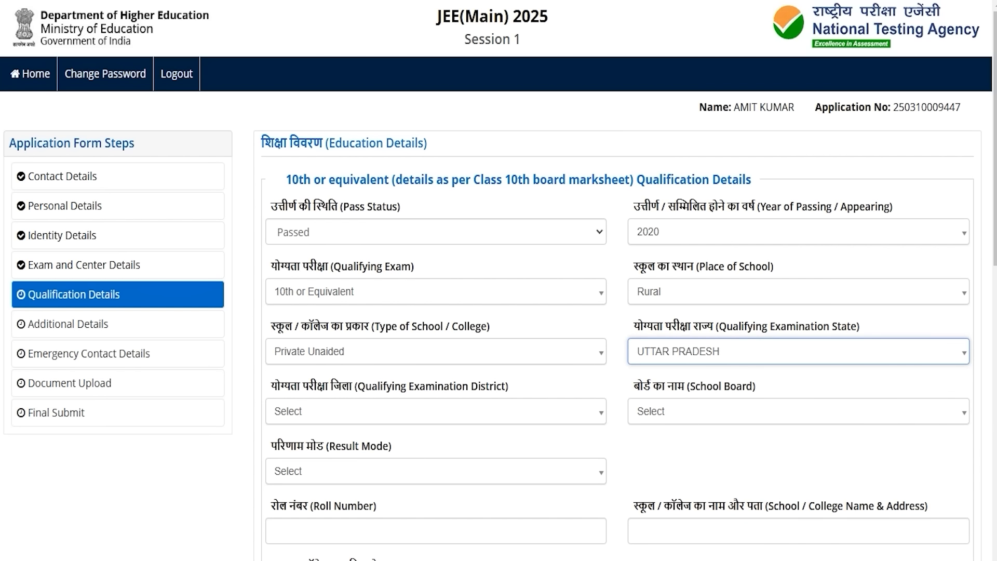
click(309, 413)
text(saha)
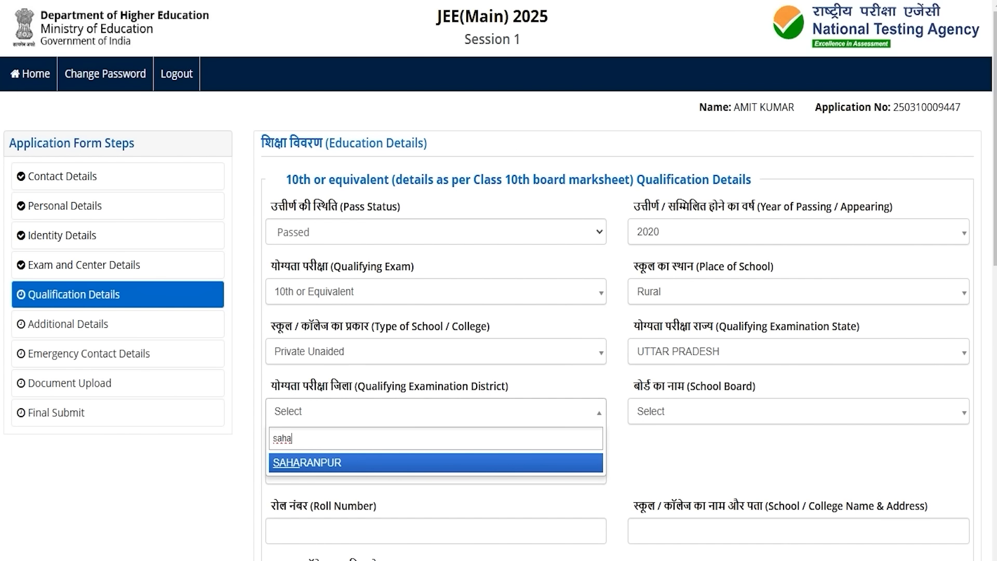
click(311, 461)
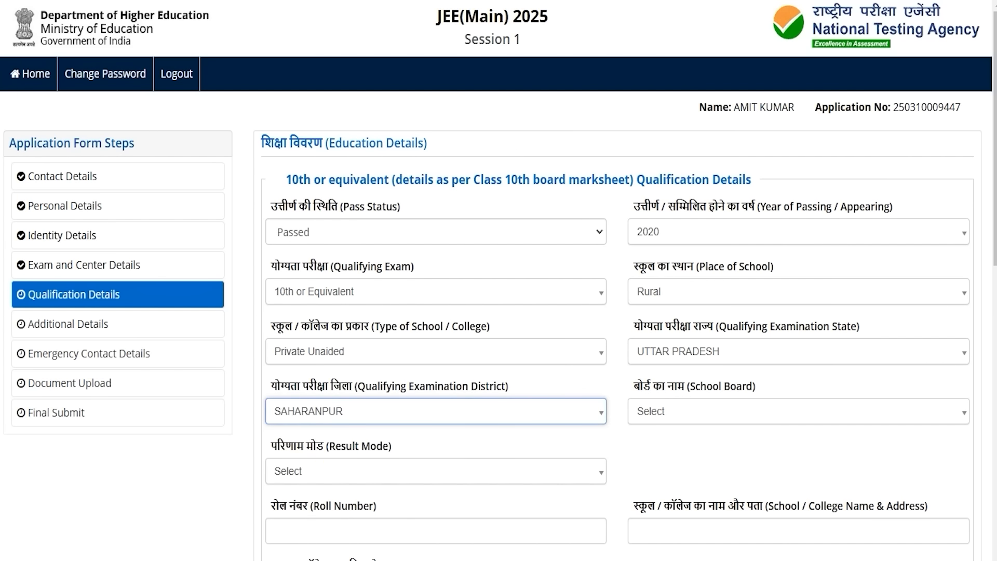
click(690, 412)
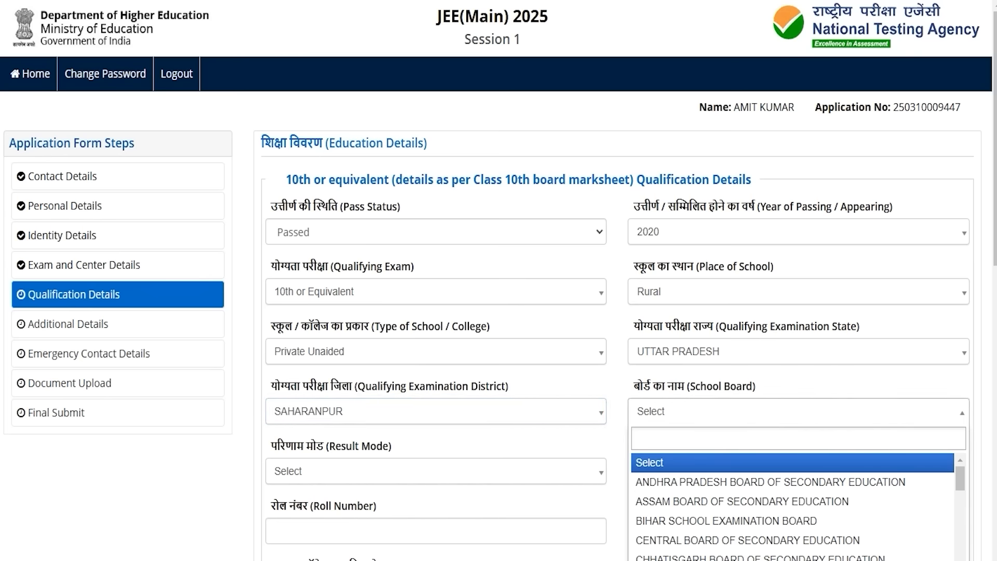
key(Down)
key(Down)
key(Down)
key(Down)
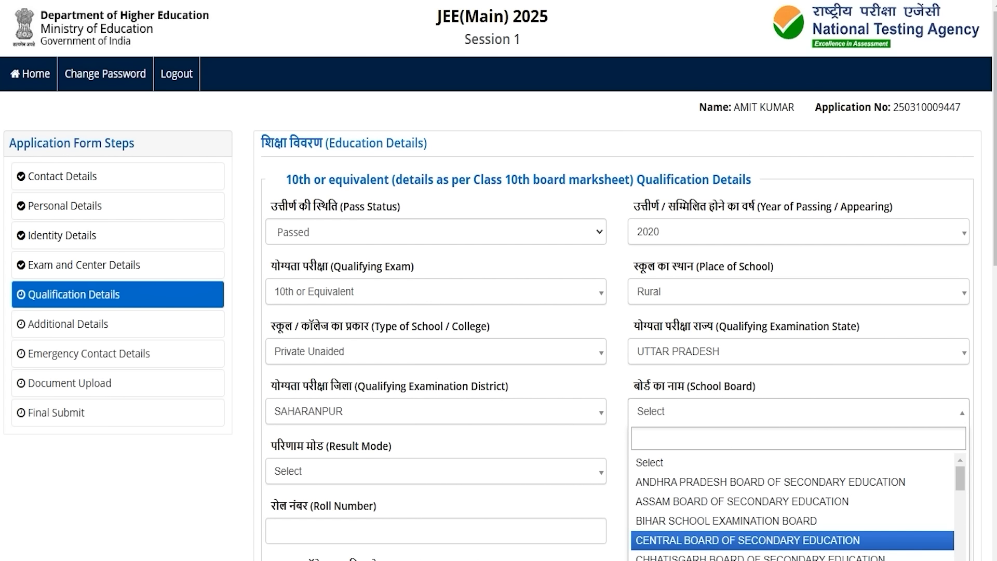
click(683, 537)
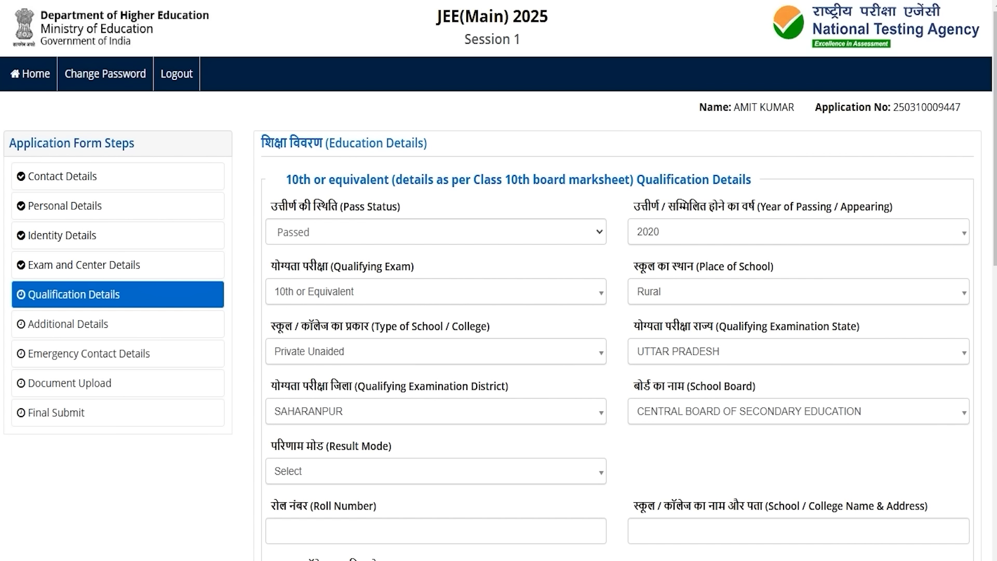
scroll(498, 280, down, 3)
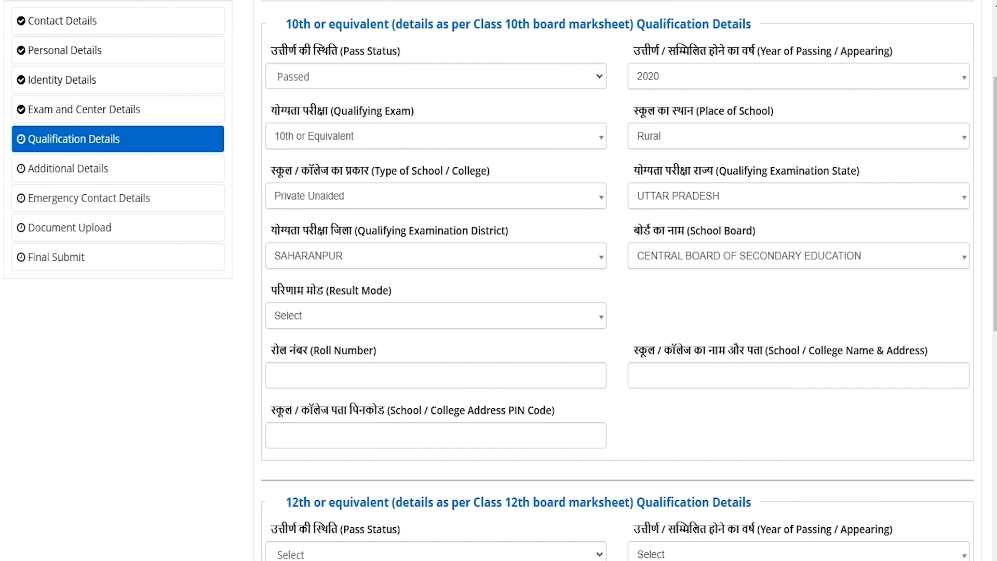
Step: Enter the 10th result as Percentage with 450 marks obtained out of 600
click(318, 313)
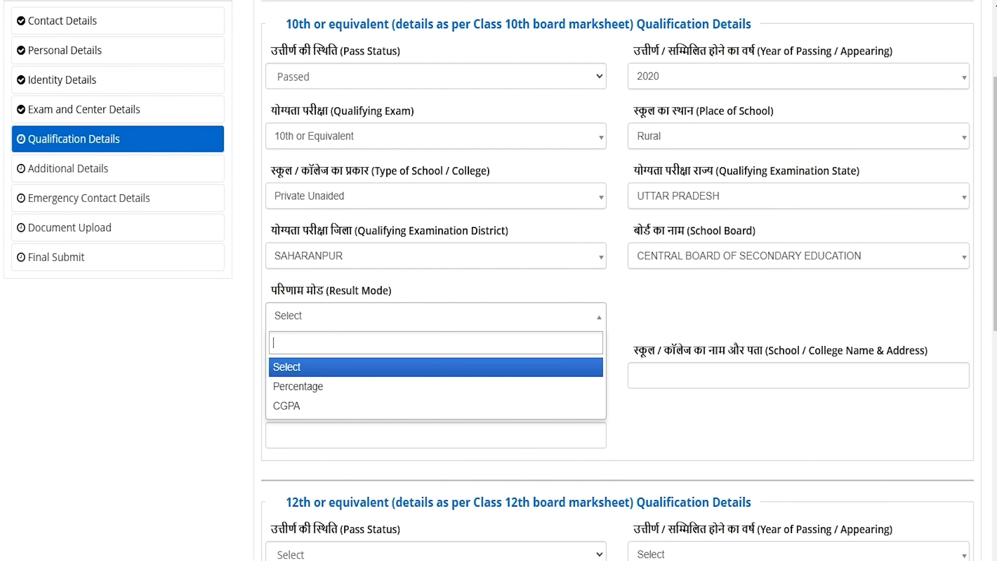
key(Down)
key(Down)
key(Up)
key(Return)
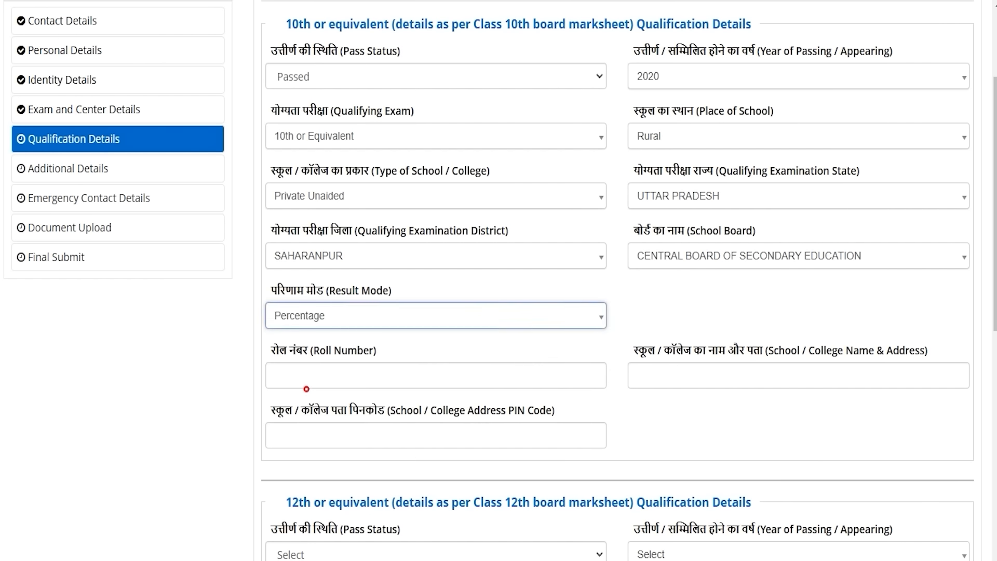
click(308, 378)
text(600)
key(Tab)
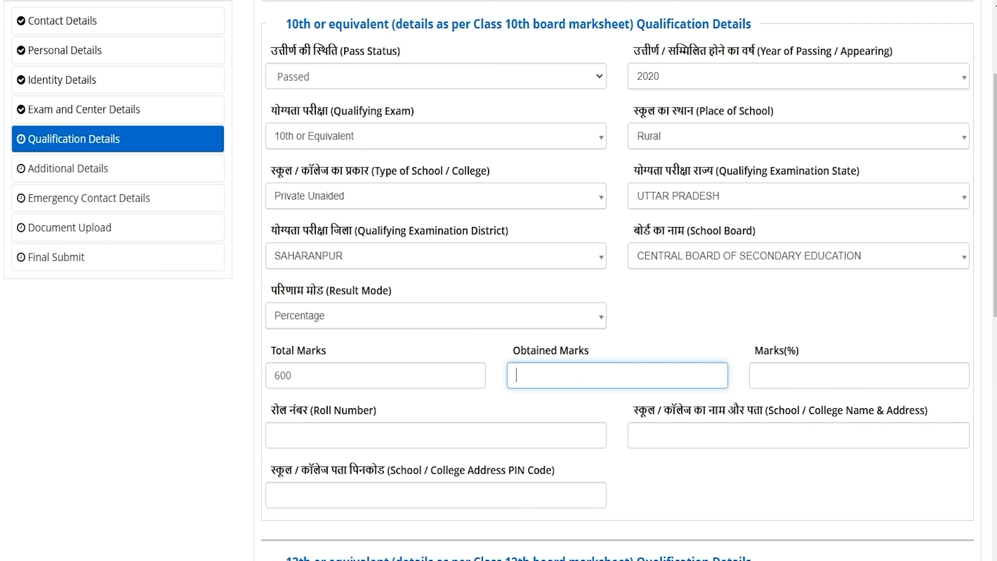
click(564, 375)
text(450)
key(Tab)
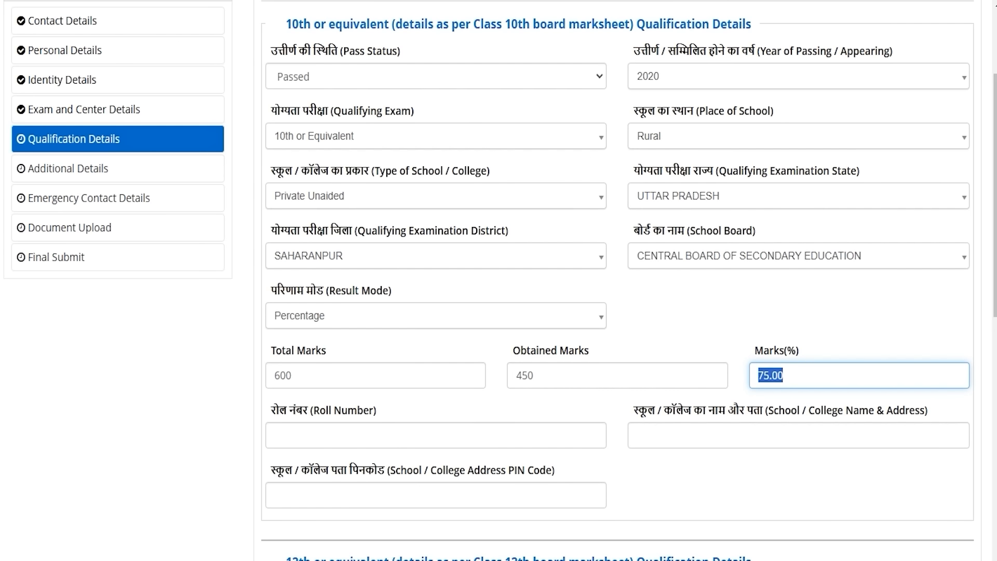
Step: Switch the 10th result mode to CGPA with maximum grade point 10, then move through the roll number, school and PIN fields
click(374, 318)
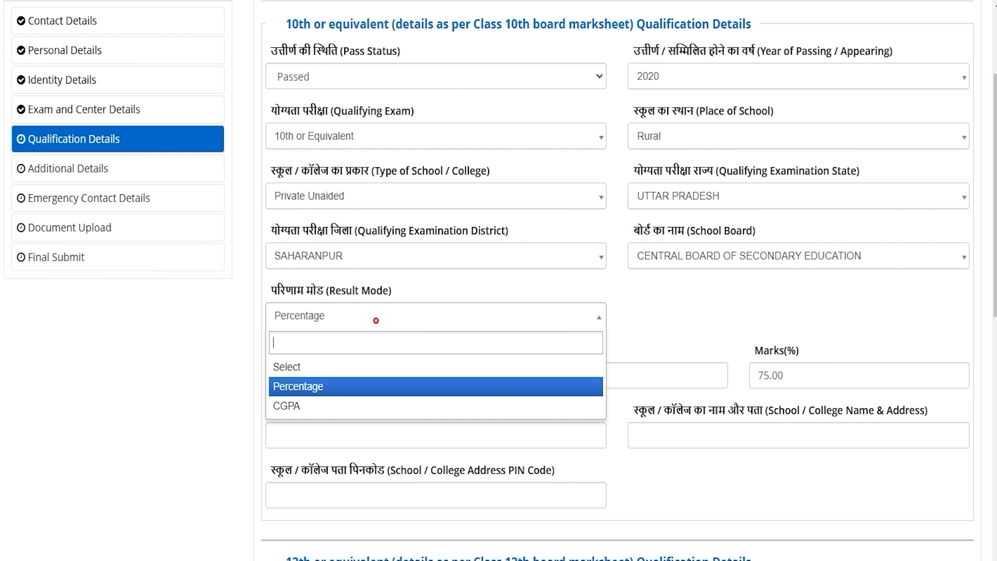
click(283, 406)
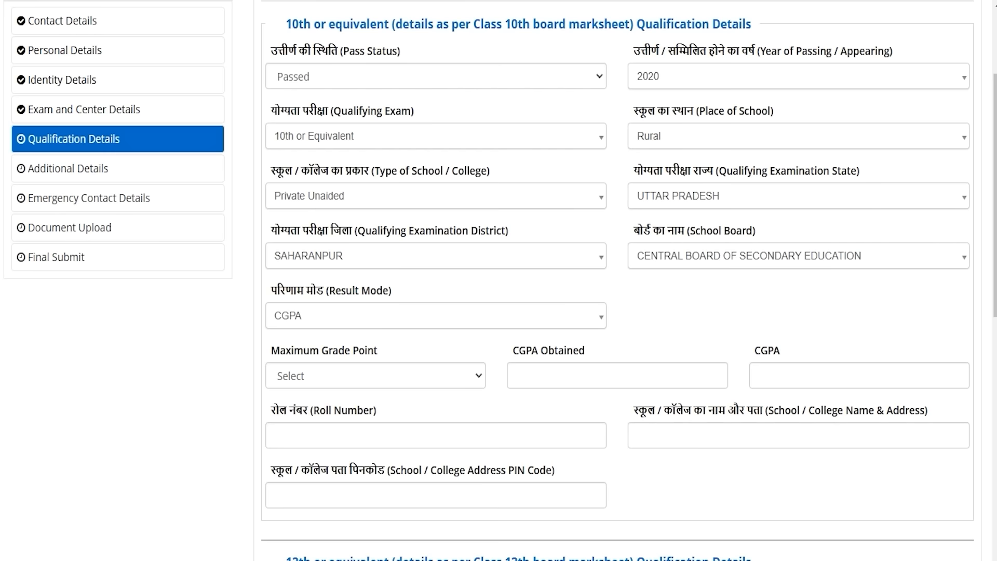
click(429, 370)
click(399, 414)
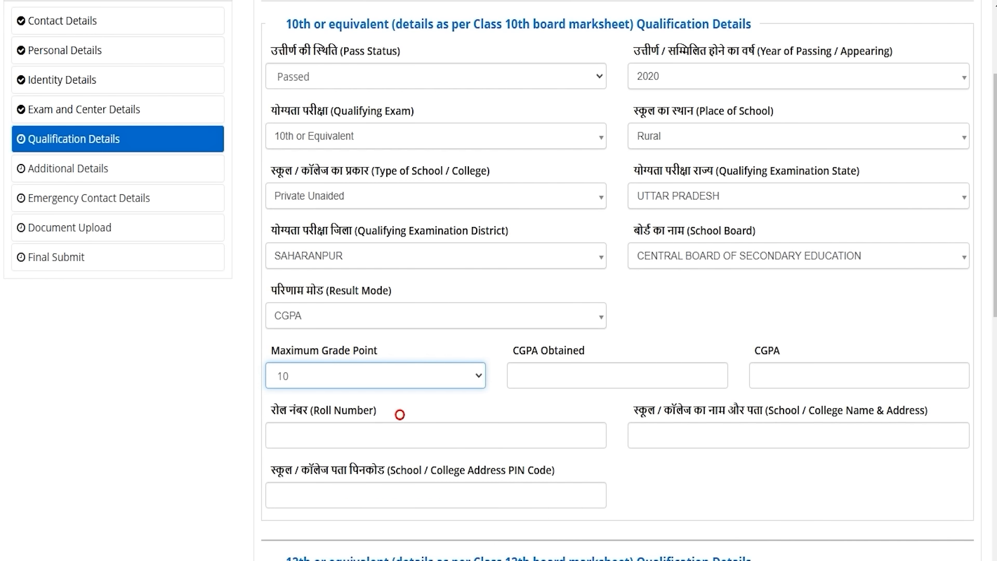
click(567, 375)
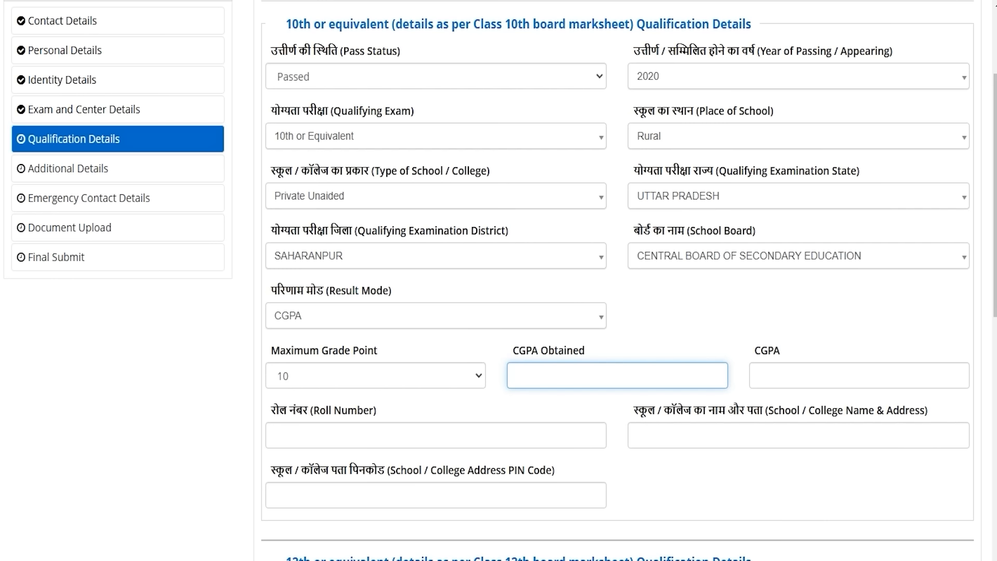
click(338, 322)
click(342, 319)
click(307, 440)
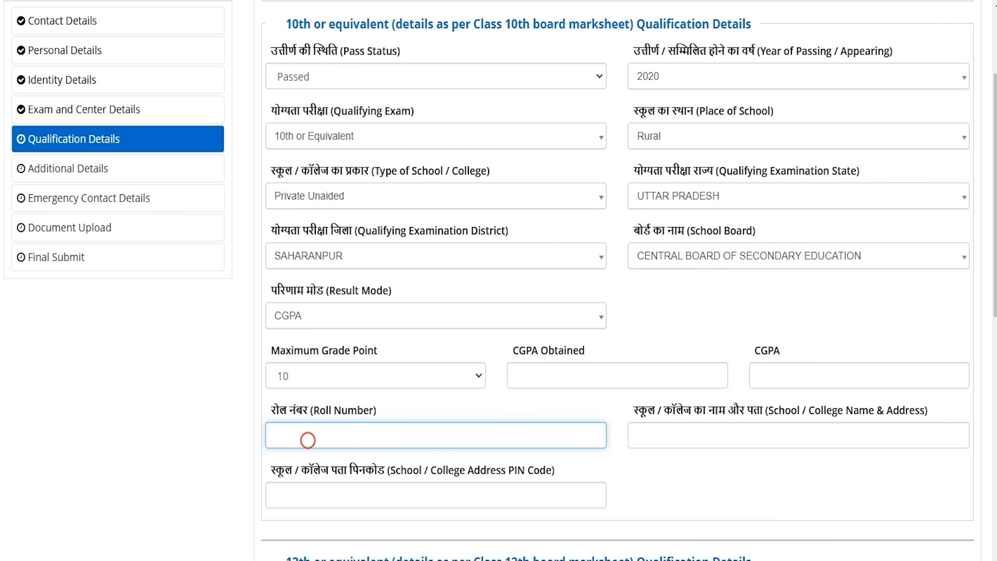
click(659, 430)
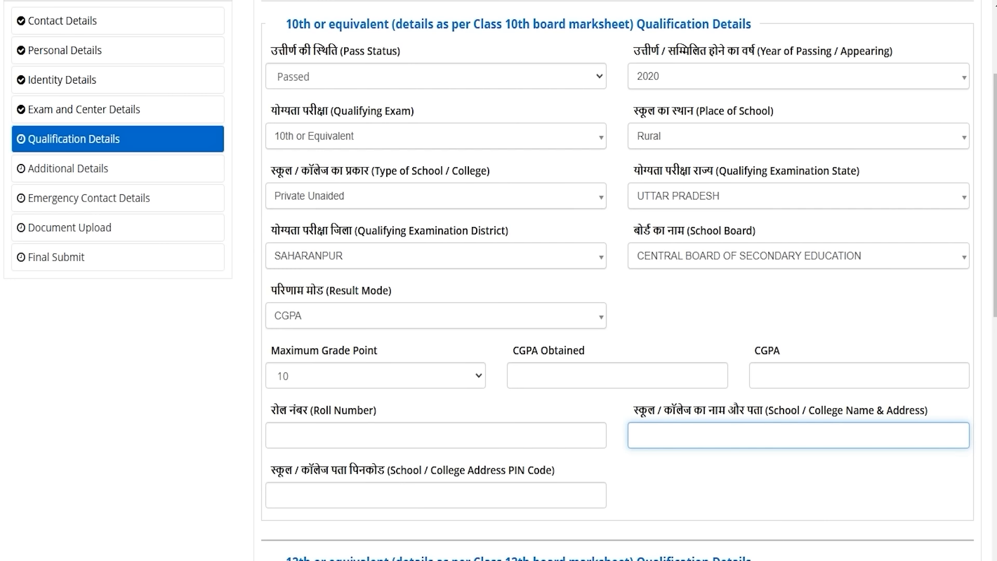
click(314, 493)
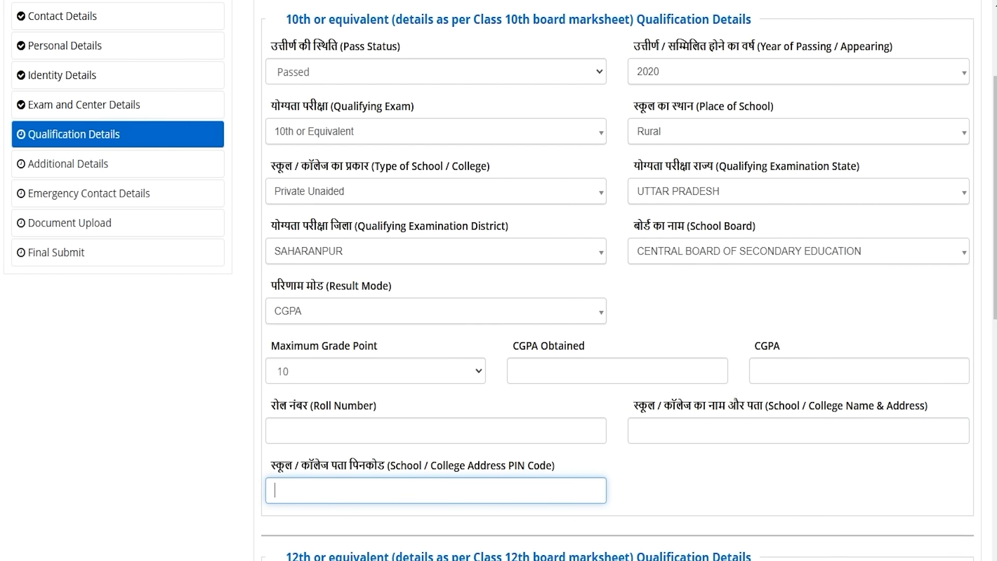
scroll(498, 281, down, 5)
scroll(499, 280, down, 5)
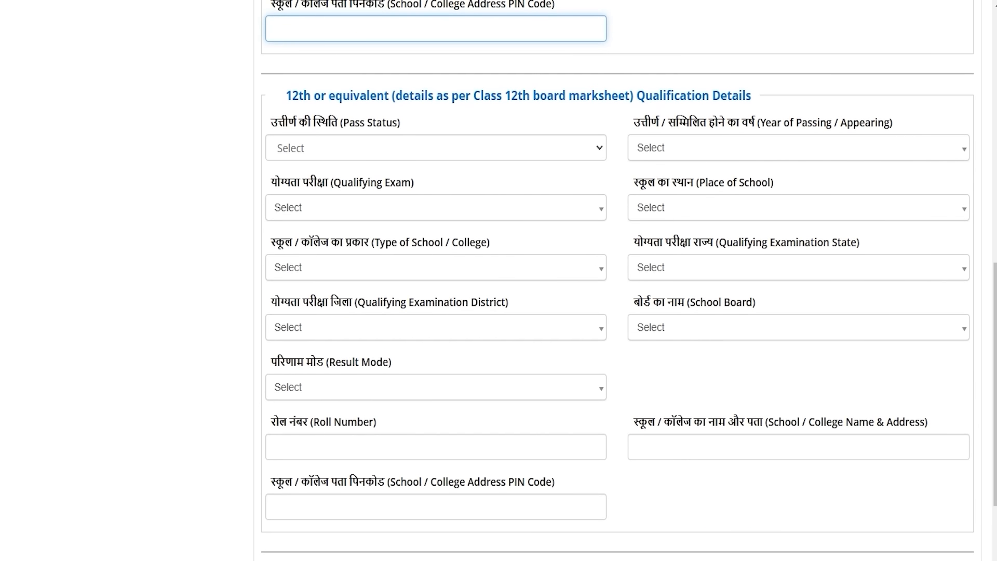
Step: Mark the 12th as Passed in 2024 with the 10+2 final examination as qualifying exam
drag(303, 95, 738, 96)
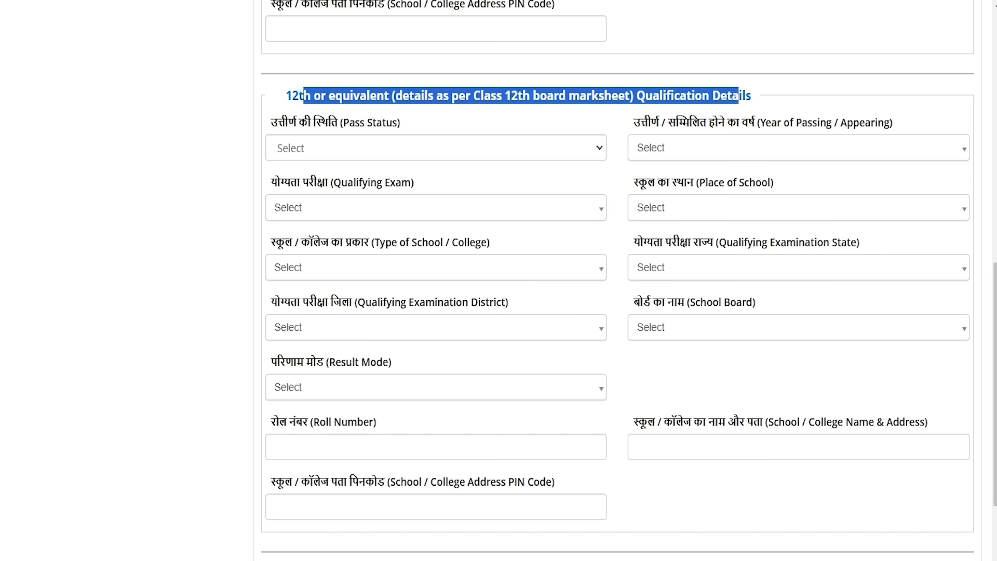
click(327, 149)
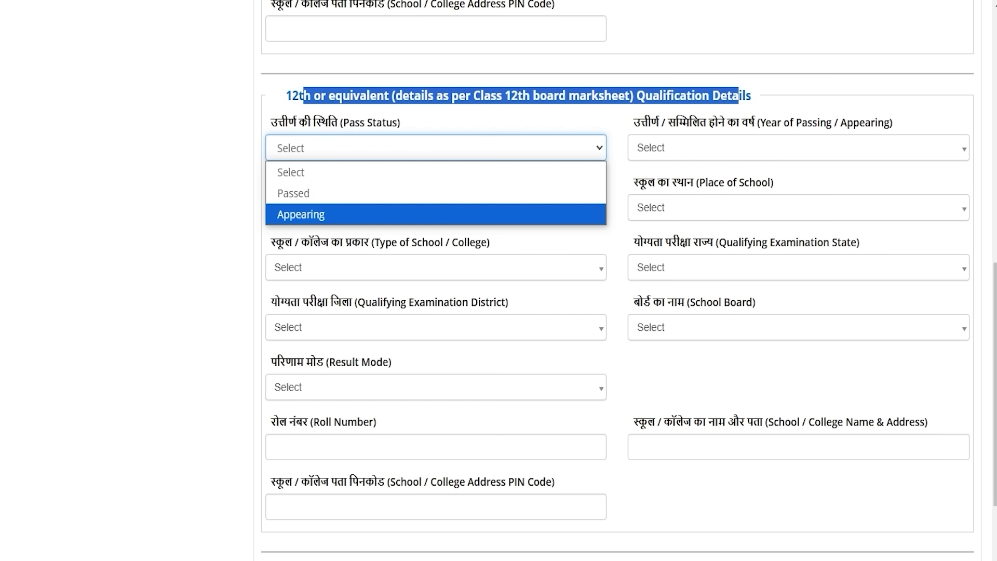
click(311, 193)
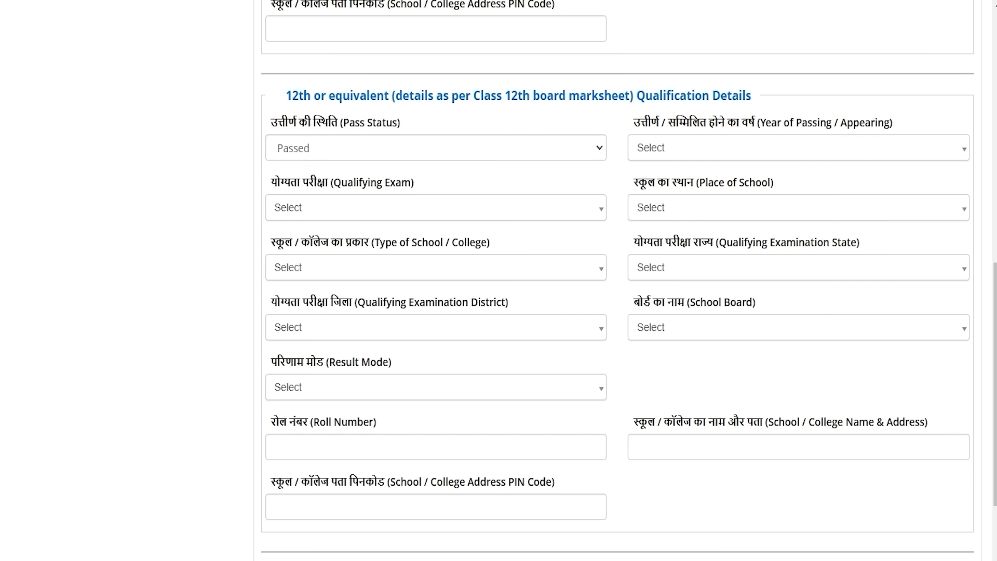
click(665, 146)
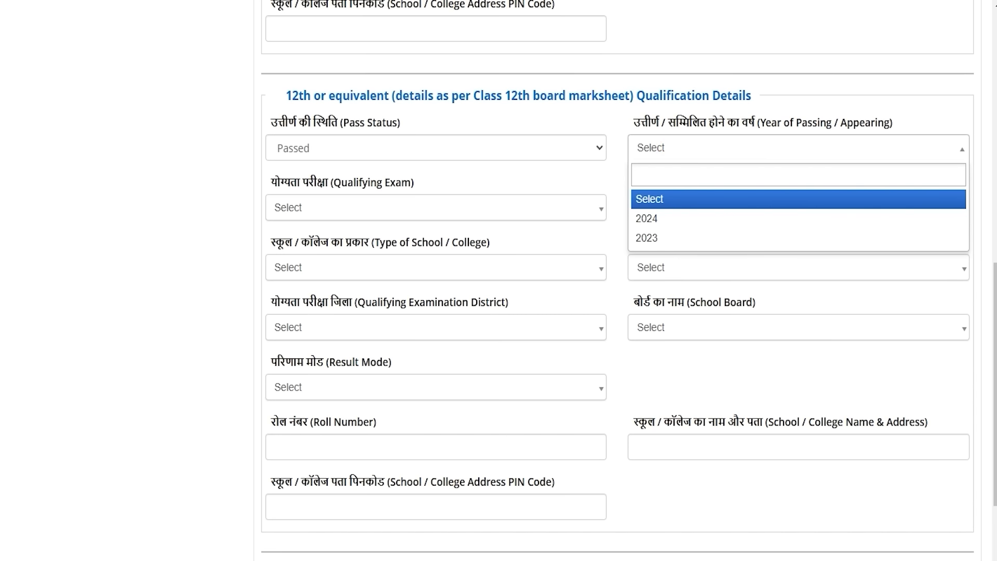
click(648, 217)
click(461, 178)
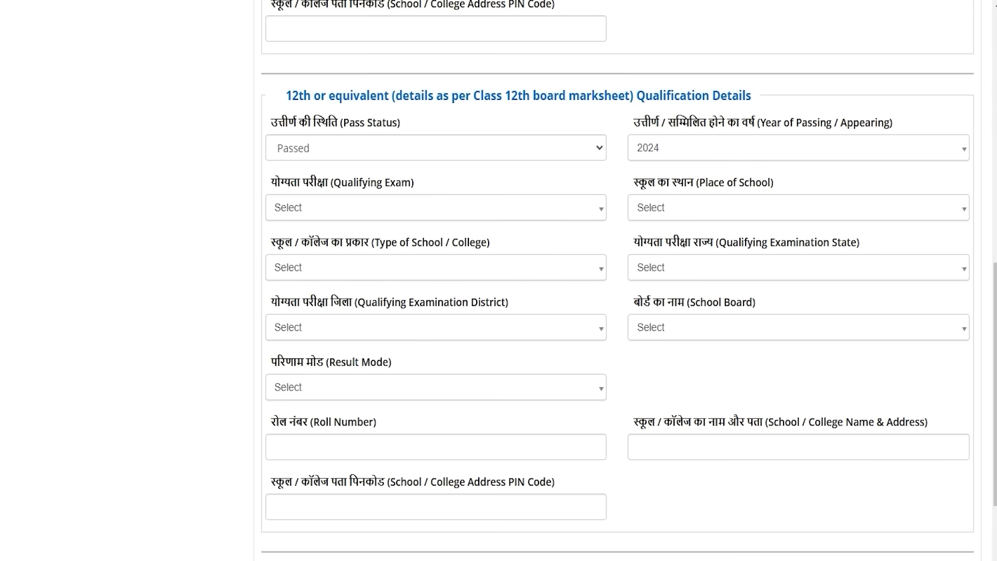
click(405, 204)
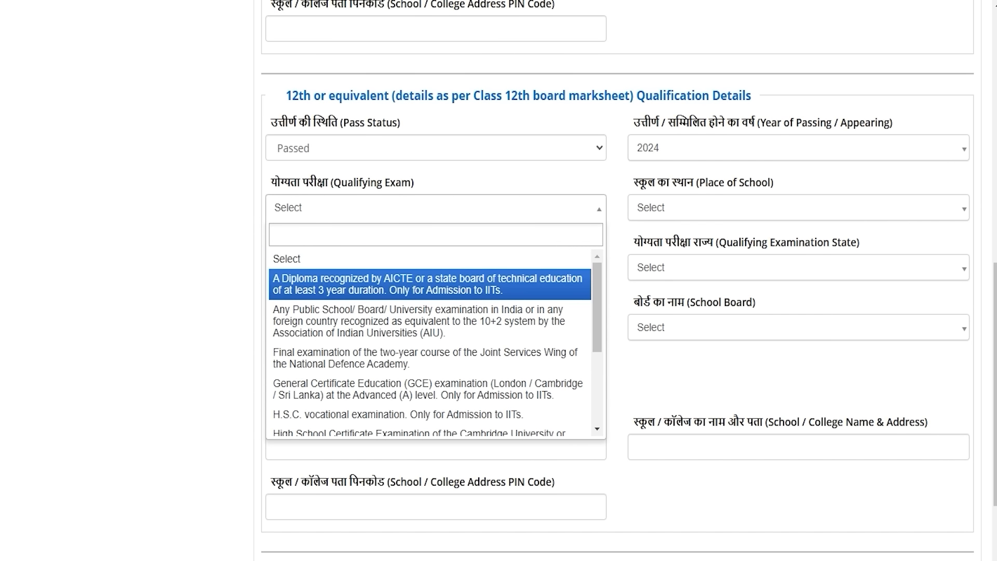
scroll(430, 290, down, 3)
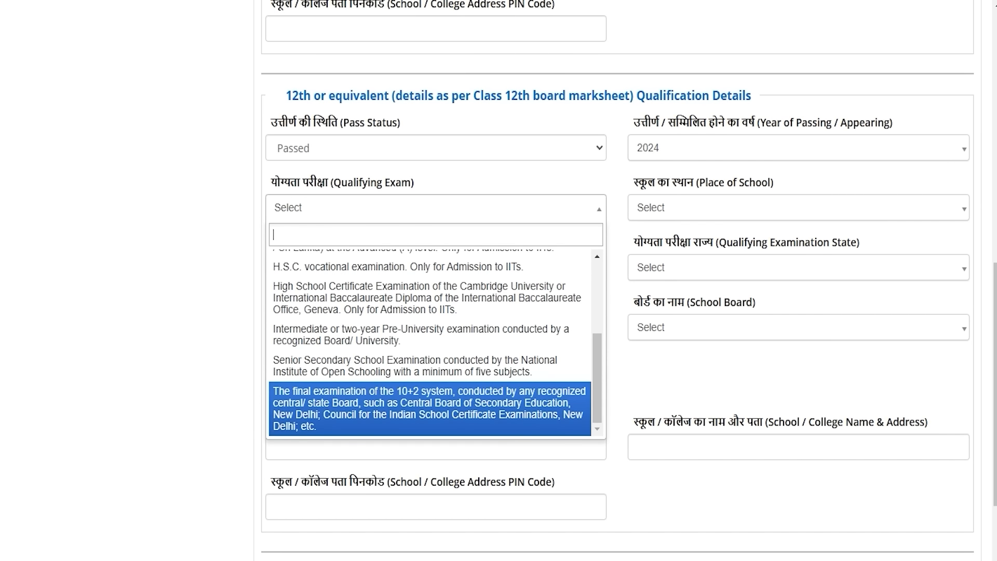
click(398, 400)
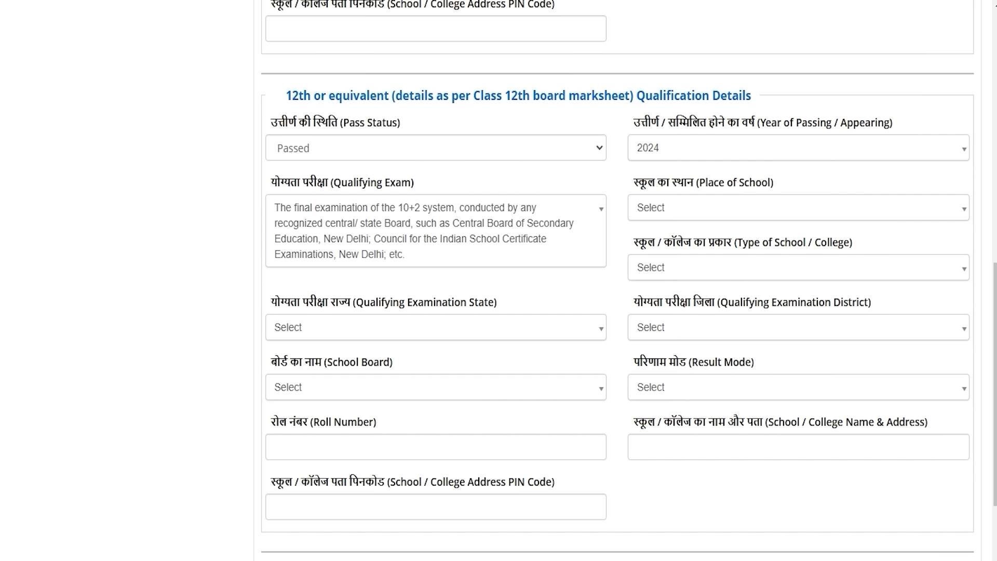
Step: Set the 12th school's place to Rural and type to Government School
click(676, 209)
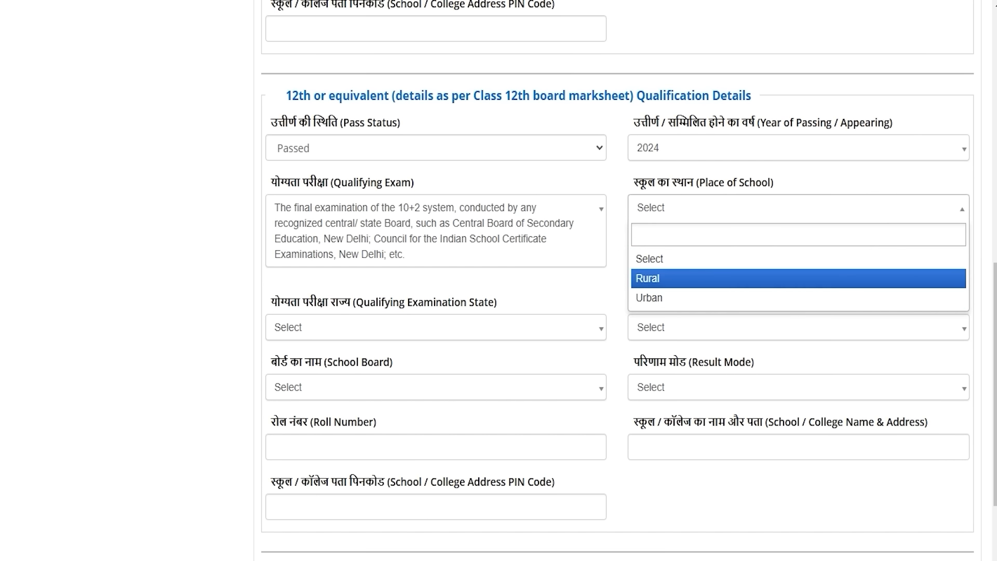
click(662, 278)
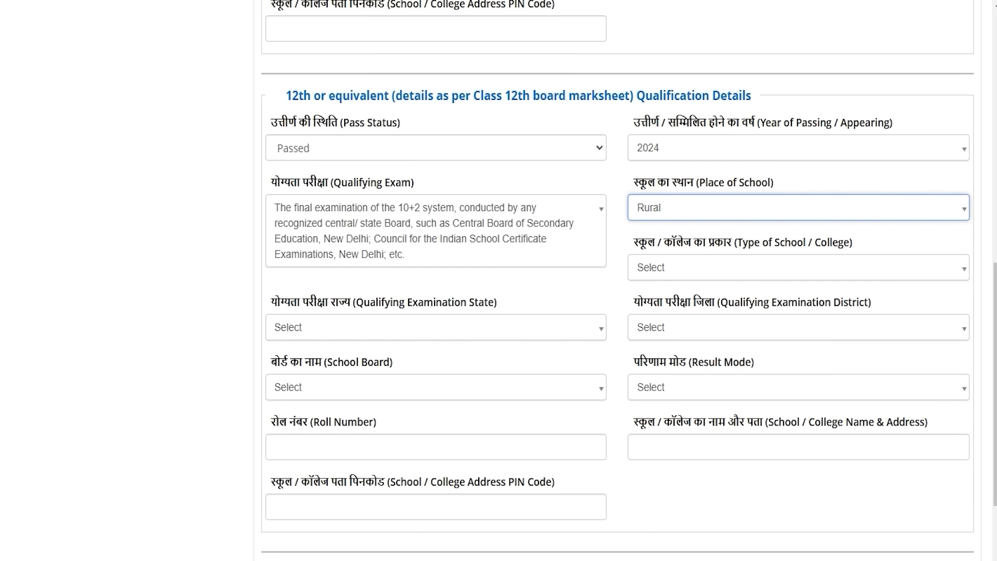
click(664, 266)
key(Down)
key(Down)
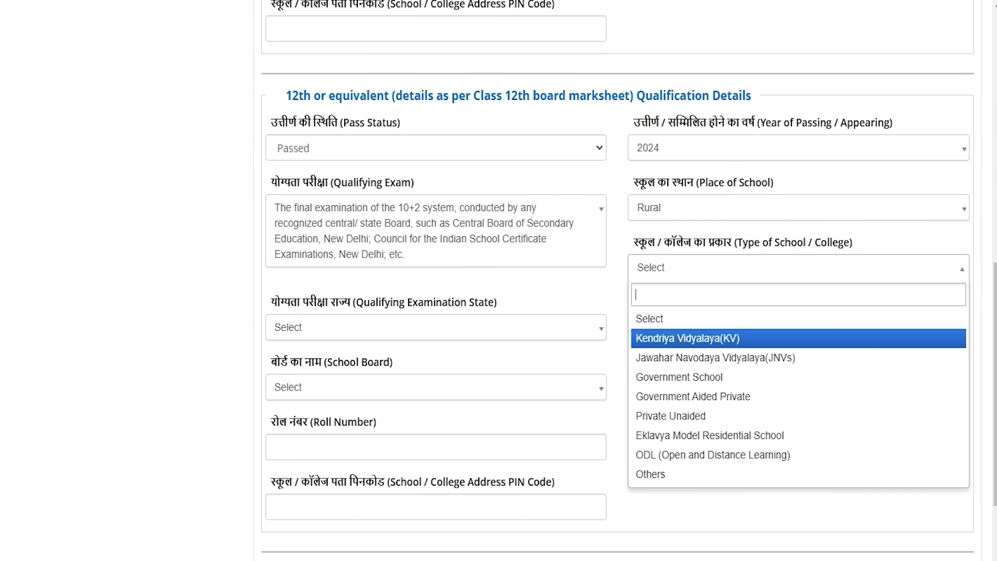
key(Down)
key(Return)
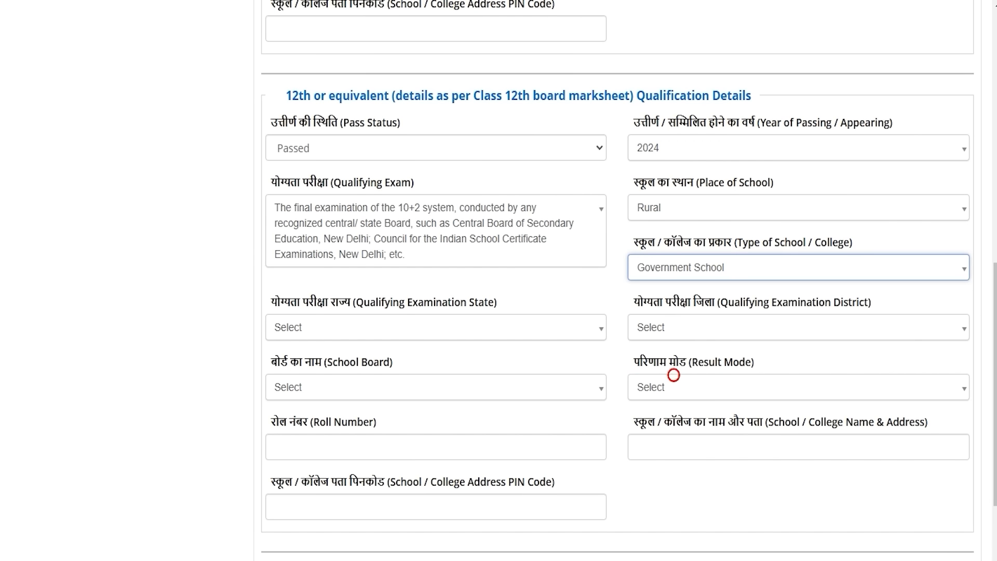
Step: Set the 12th state UTTAR PRADESH, district SAHARANPUR, board CBSE, and result mode Percentage
click(333, 332)
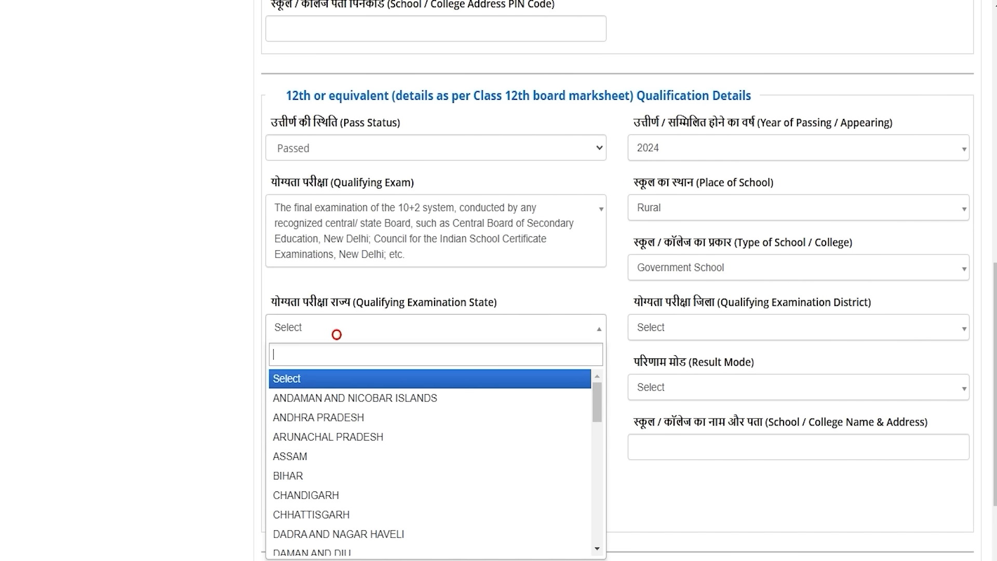
text(utt)
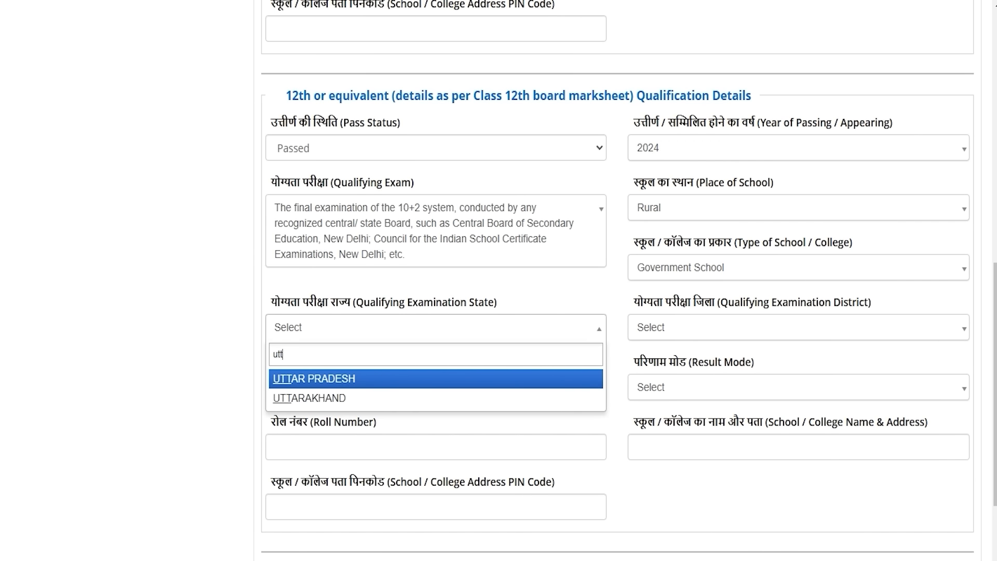
click(324, 377)
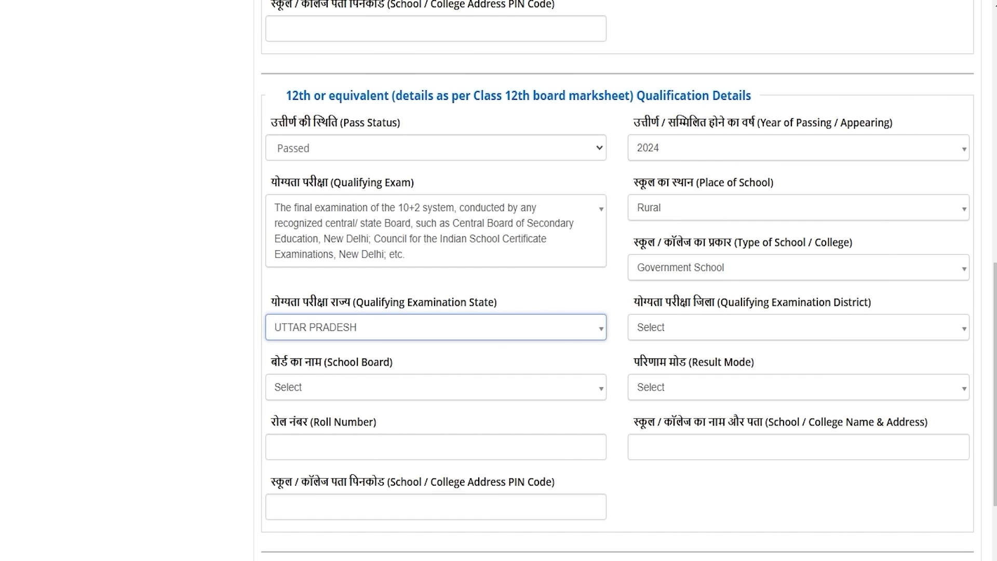
click(684, 322)
text(saha)
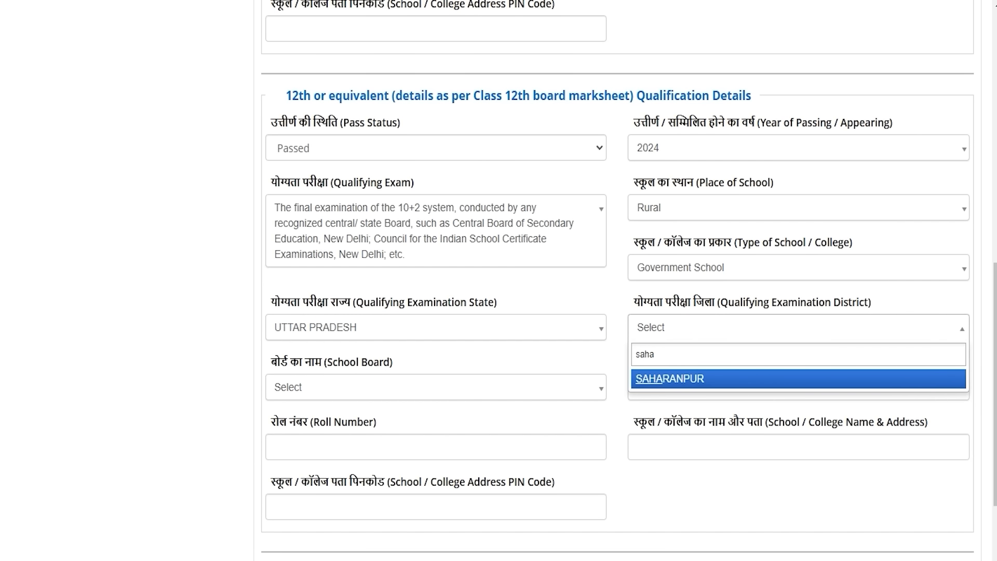
click(646, 379)
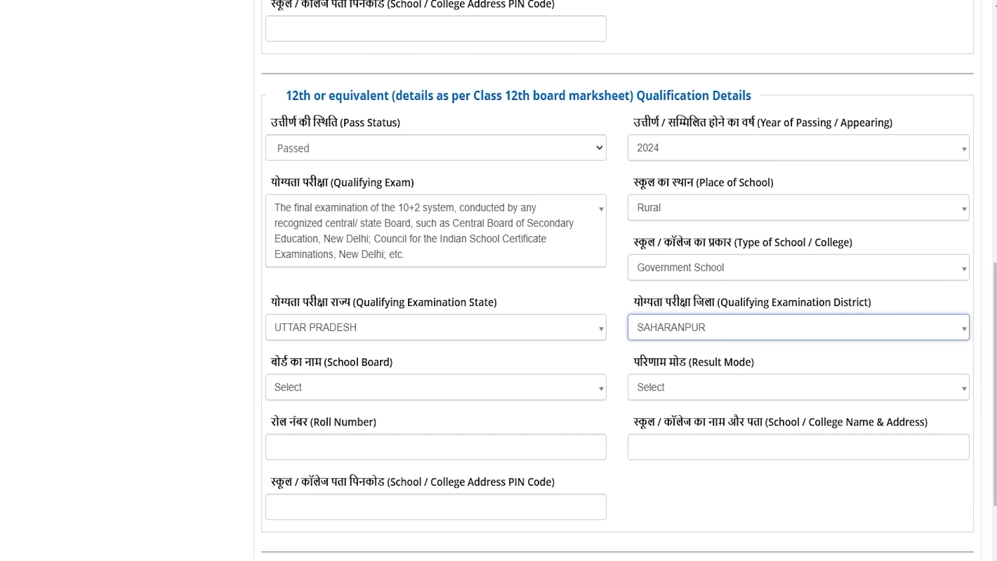
click(342, 395)
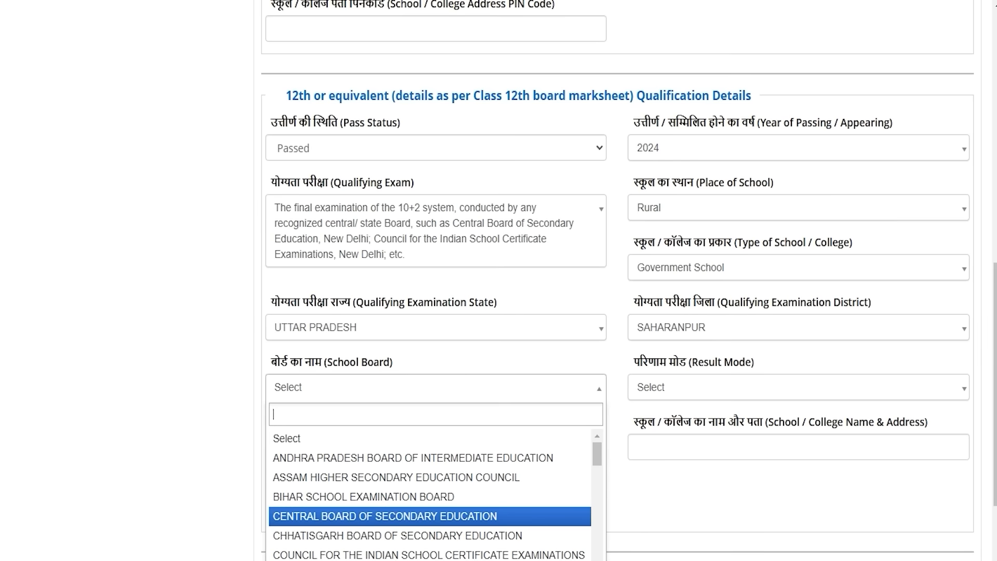
click(331, 515)
click(685, 387)
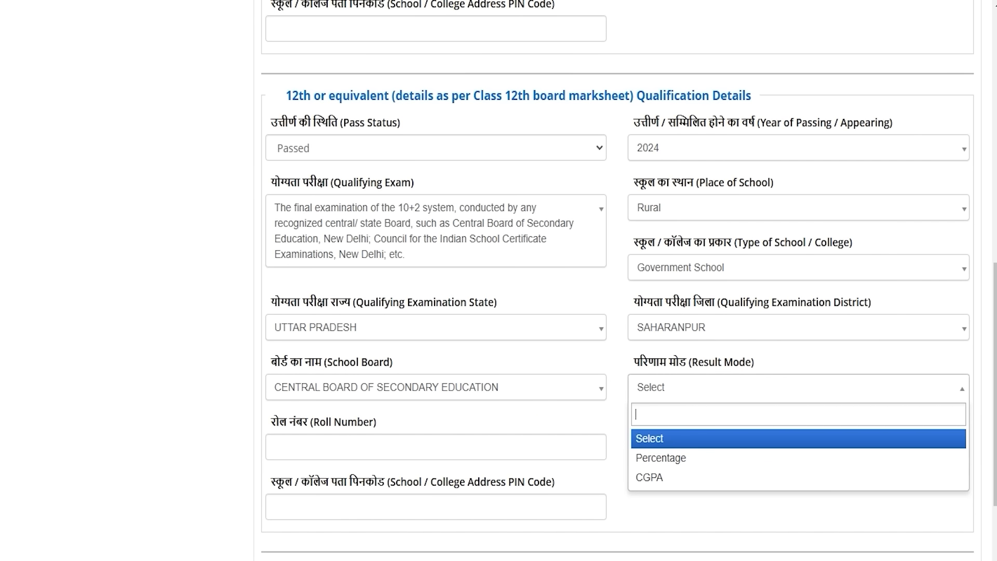
key(Down)
Step: Record the 12th result as Percentage with 450 obtained out of 600 total marks
click(655, 457)
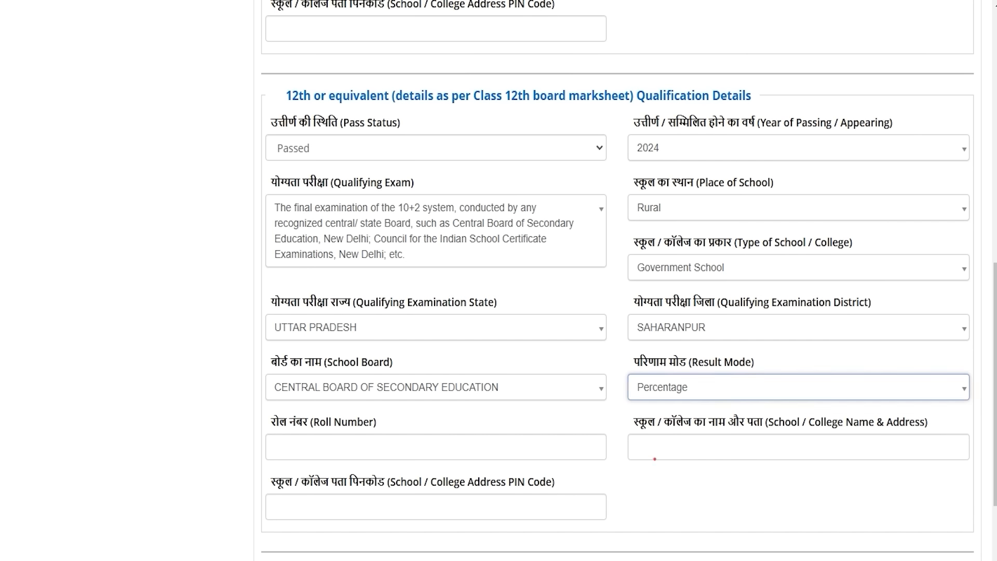
click(367, 451)
text(600)
key(Tab)
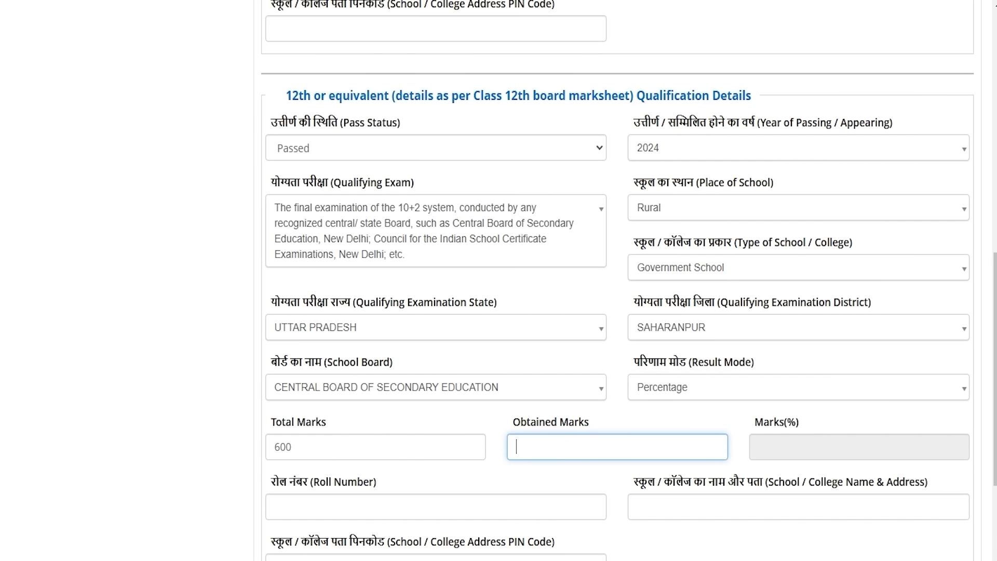
text(450)
key(Tab)
Step: Fill in the 12th roll number, school or college name, PIN code and CAPTCHA
scroll(618, 281, down, 4)
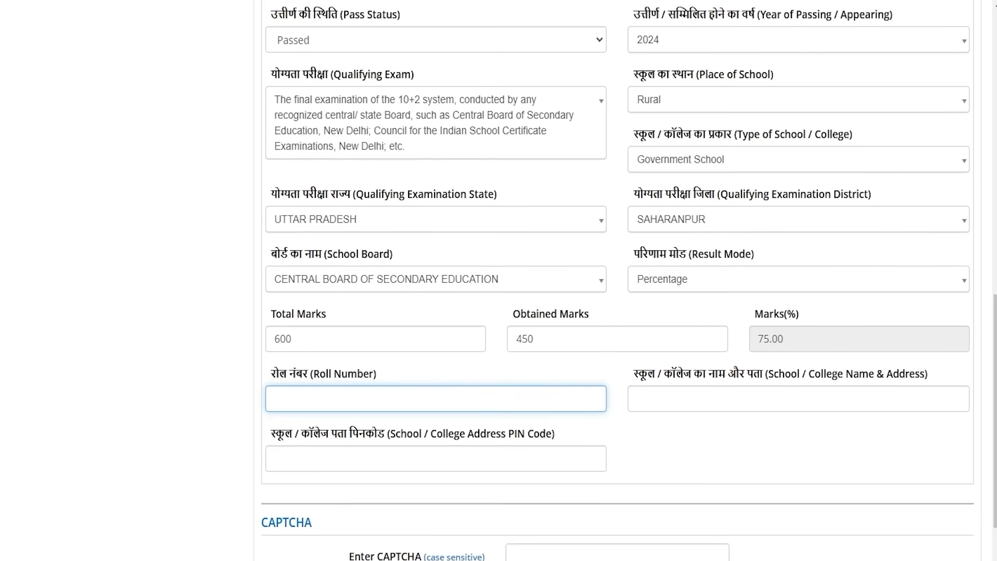
click(304, 273)
drag(289, 247, 348, 249)
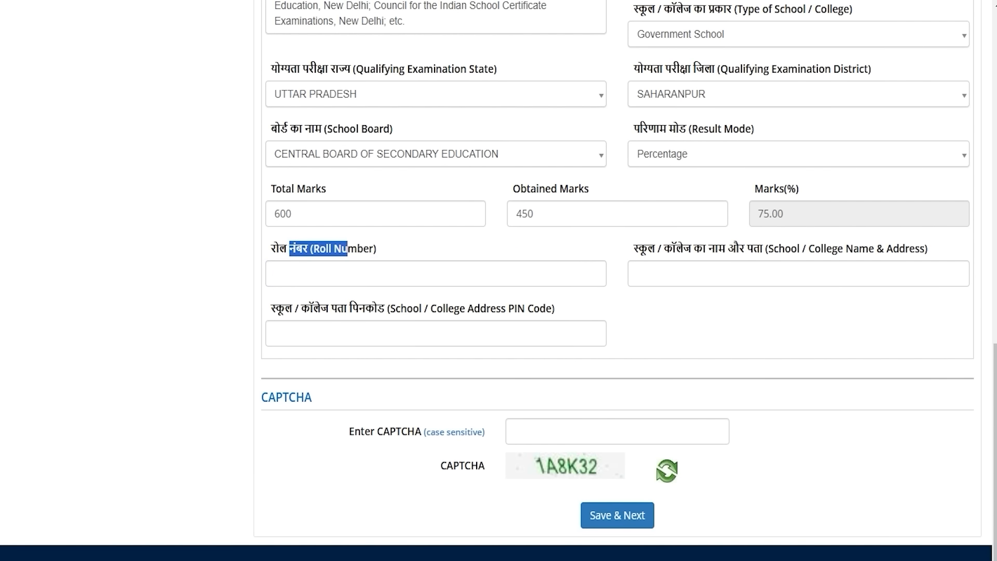
drag(643, 248, 785, 248)
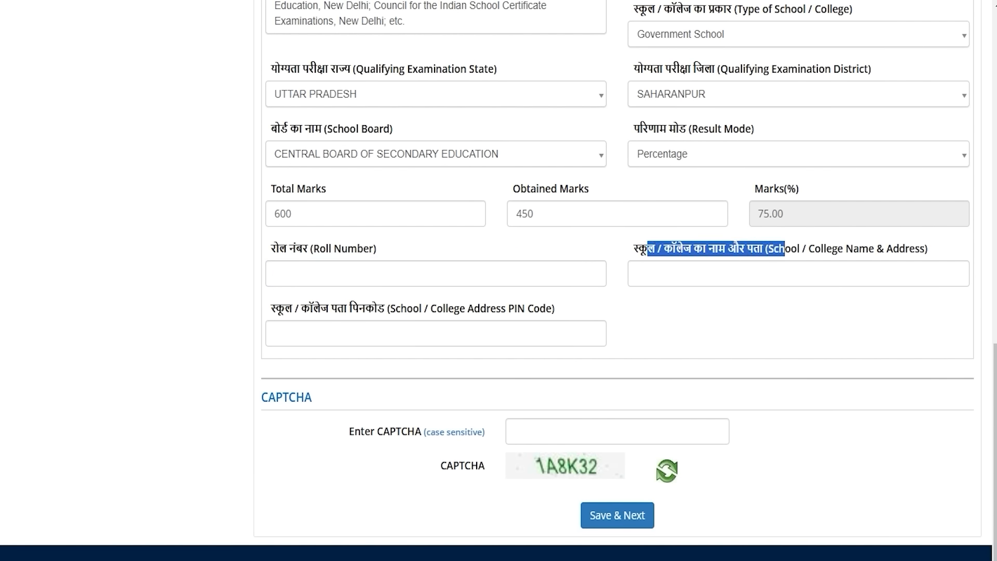
click(754, 280)
drag(271, 308, 388, 308)
click(351, 333)
scroll(351, 333, down, 1)
click(567, 405)
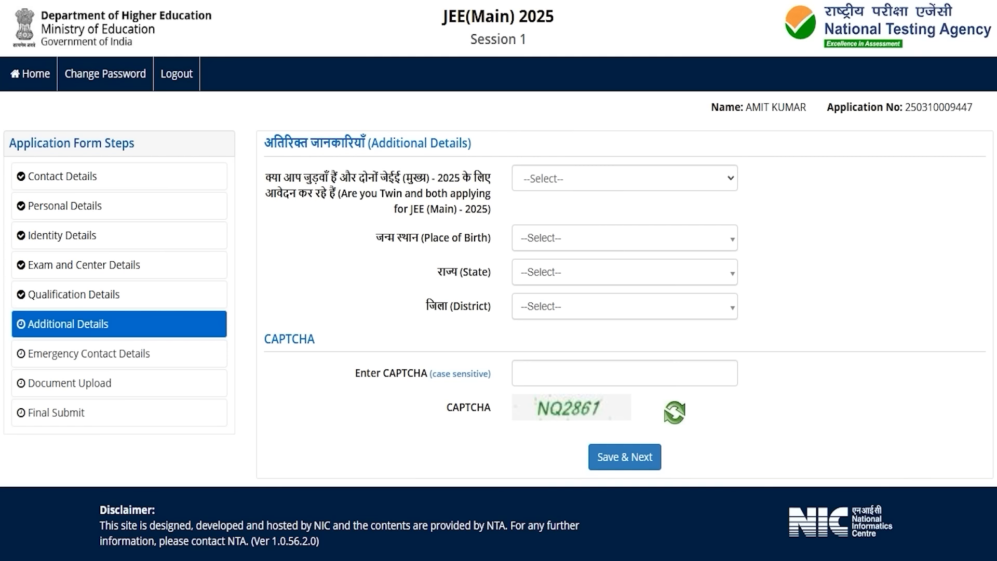
Step: Answer No to the twin question, after briefly viewing the Yes fields
click(585, 178)
click(545, 221)
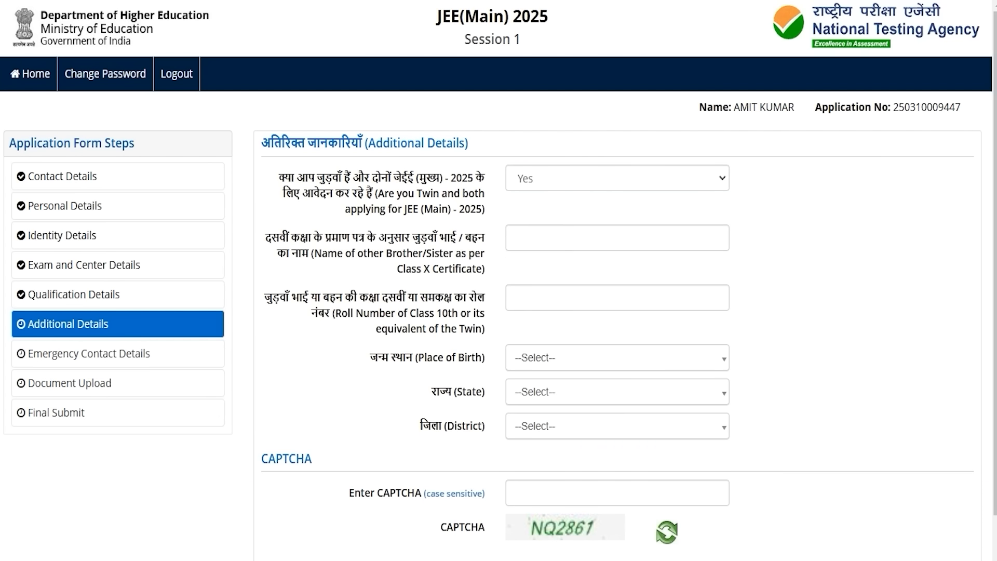
drag(338, 253, 425, 252)
drag(369, 312, 433, 313)
click(535, 179)
click(535, 244)
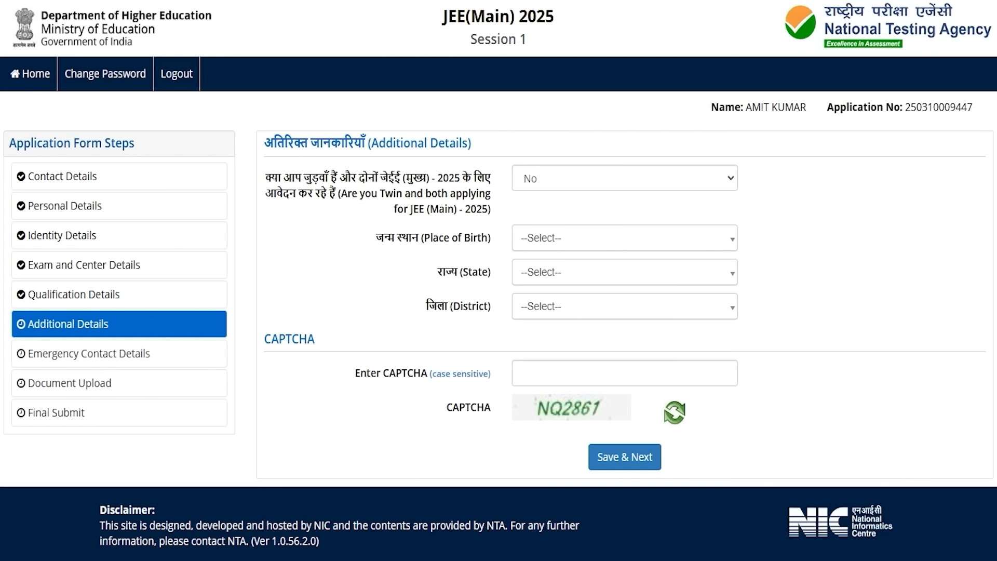
Step: Set place of birth to India, state UTTAR PRADESH, district SAHARANPUR, and enter the CAPTCHA
click(544, 239)
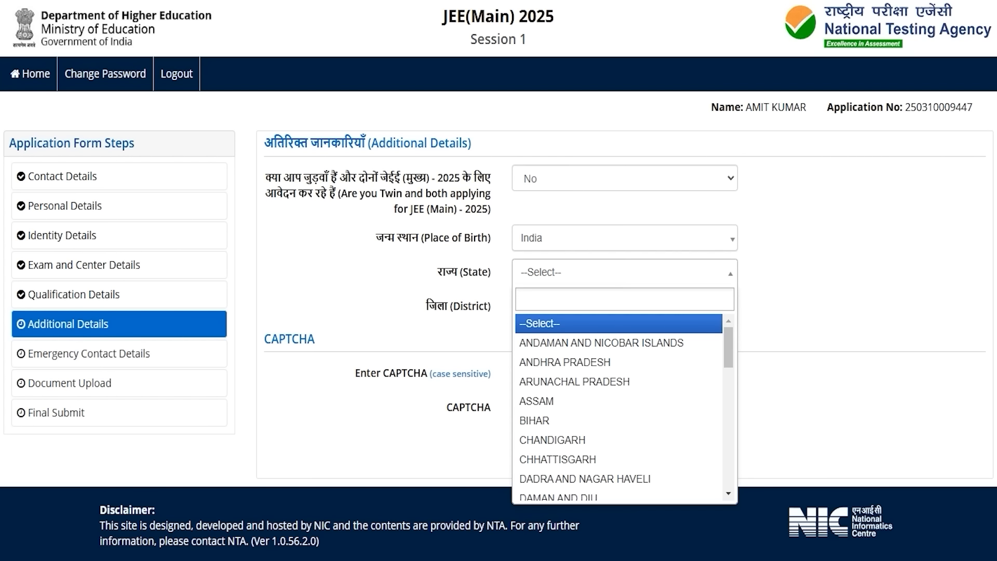
text(utta)
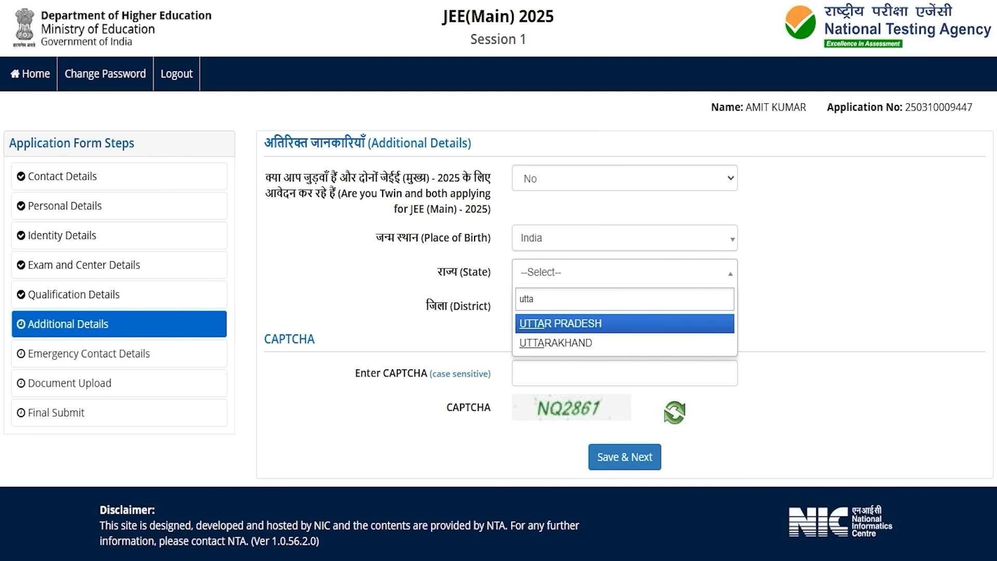
click(531, 322)
click(535, 311)
text(saha)
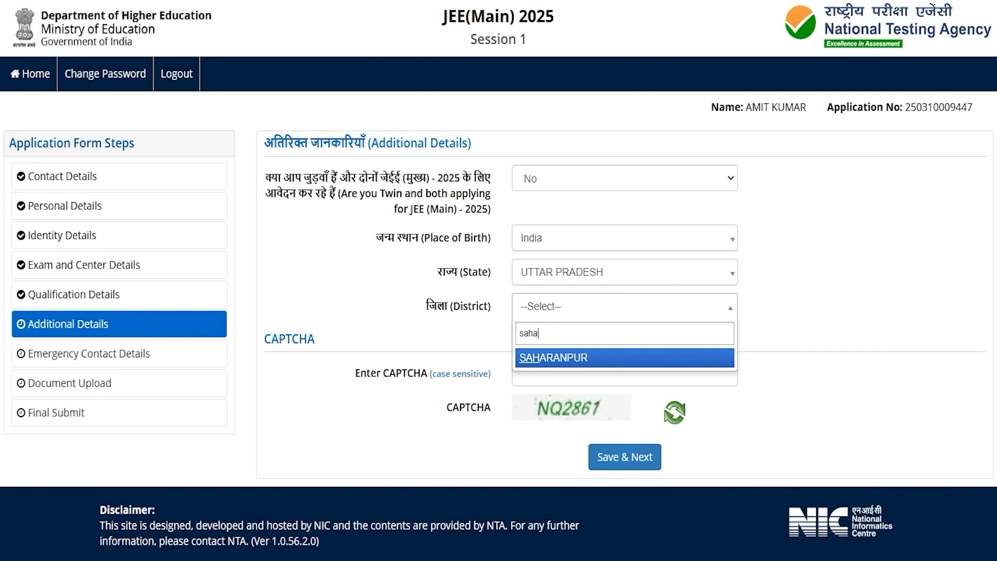
click(536, 358)
click(537, 371)
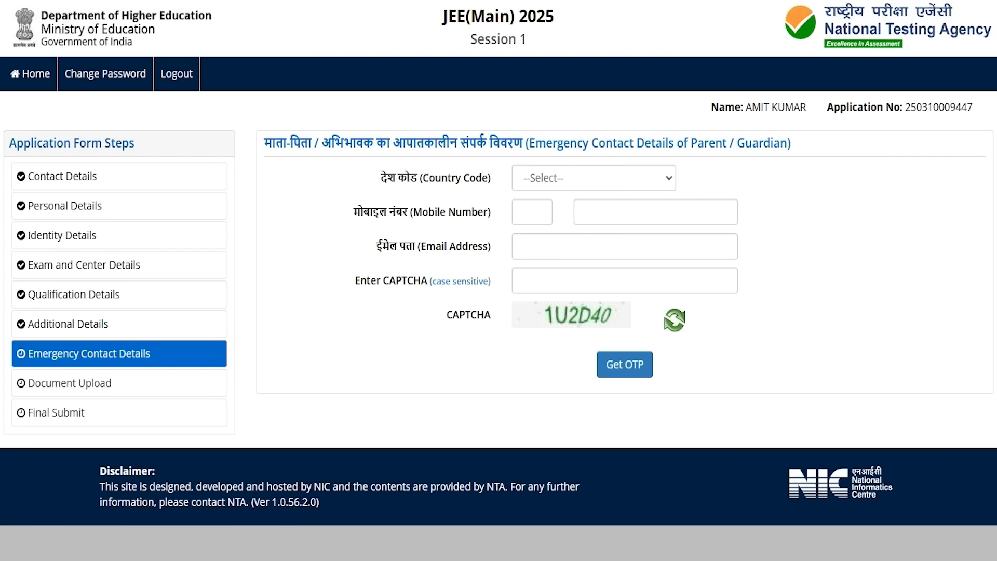
Step: Add the parent's contact with India country code, mobile and email, then verify both OTPs
click(400, 218)
click(540, 178)
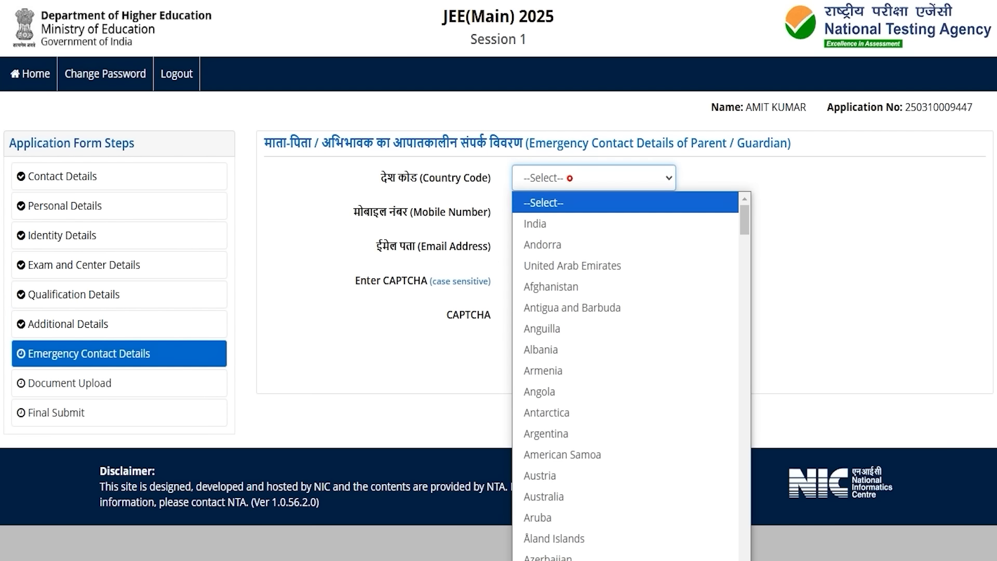
click(545, 224)
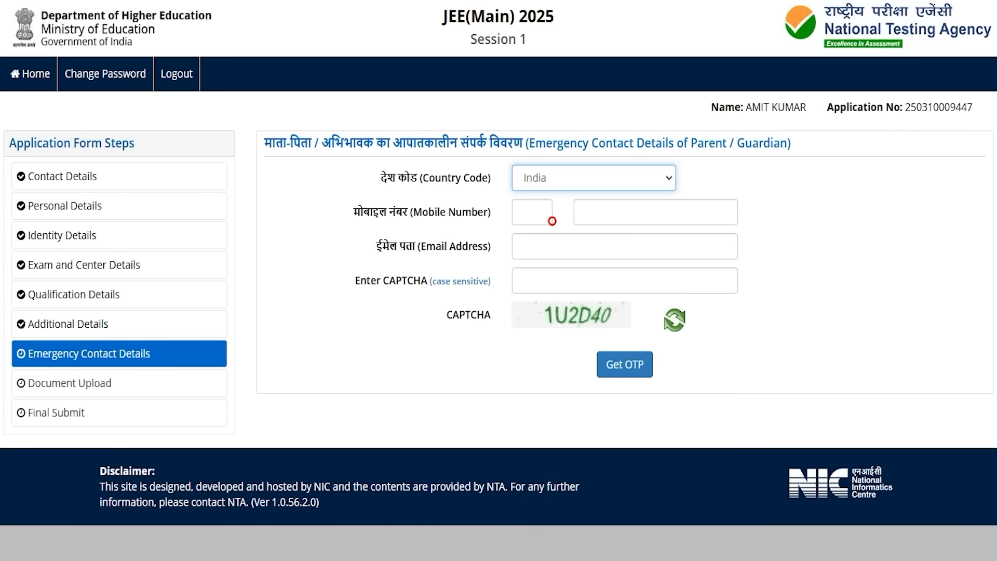
click(591, 211)
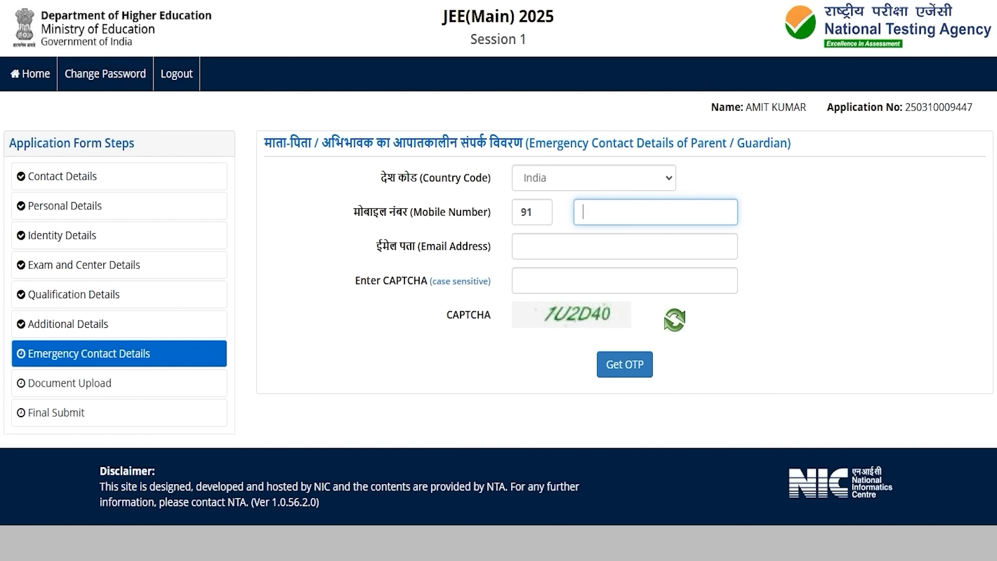
click(566, 315)
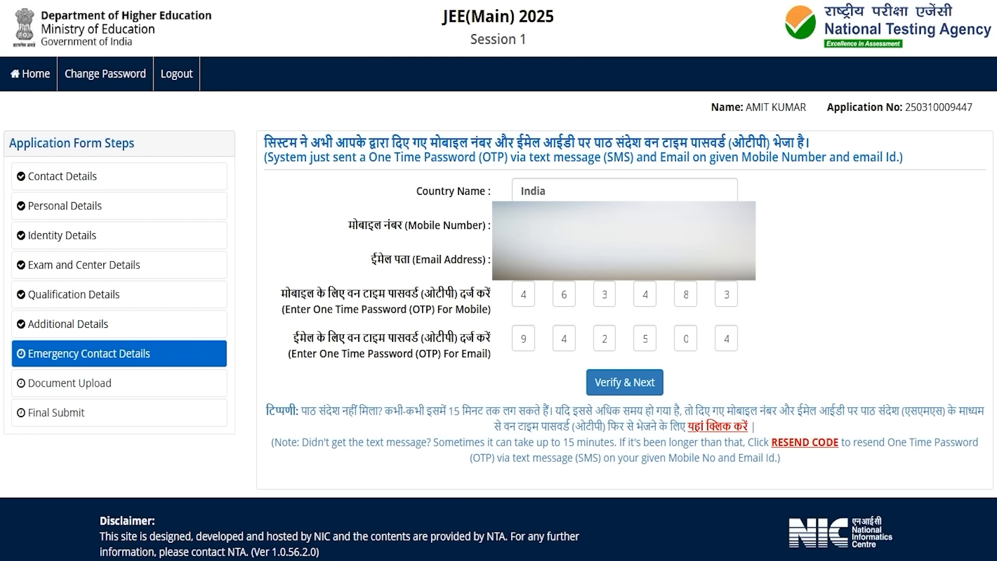
click(624, 382)
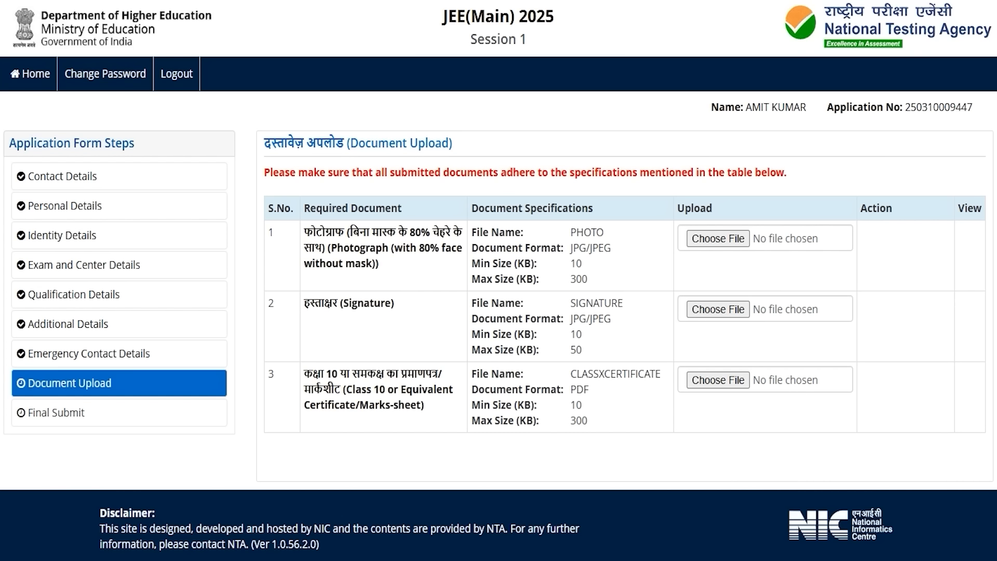
drag(327, 375, 385, 375)
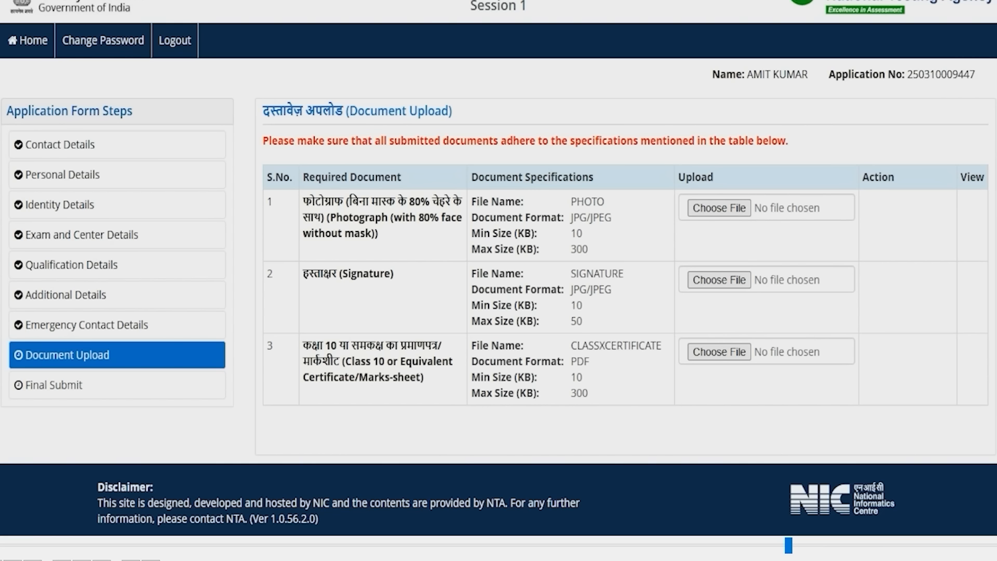
drag(589, 389, 570, 390)
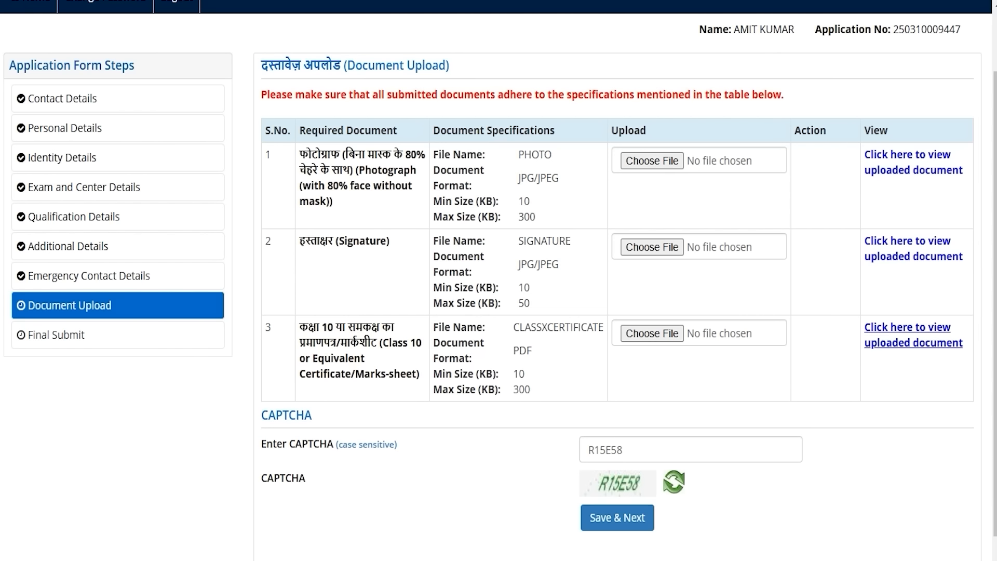
Step: Save the uploaded documents, tick the checklist and declaration, and make the final submission
click(647, 455)
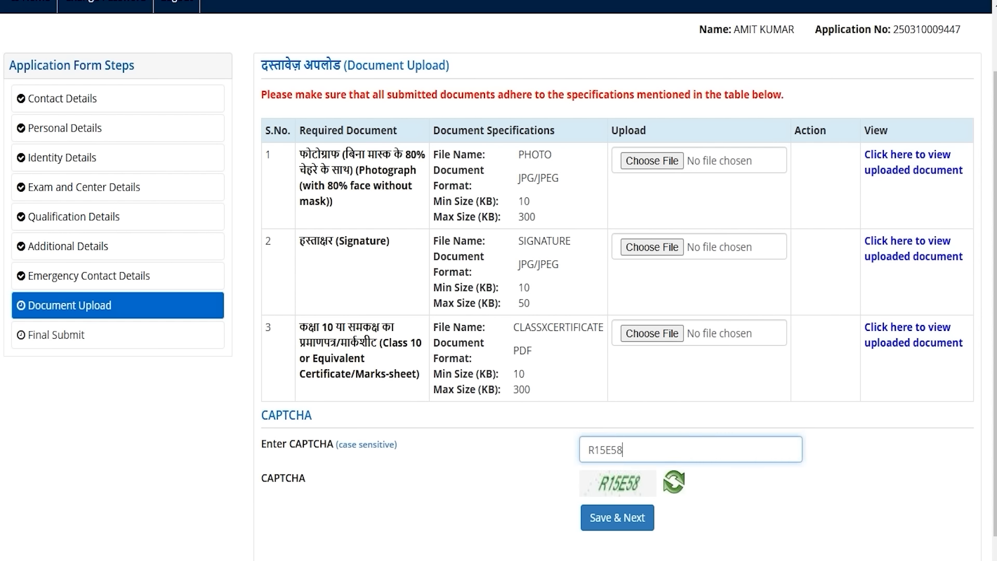
click(623, 518)
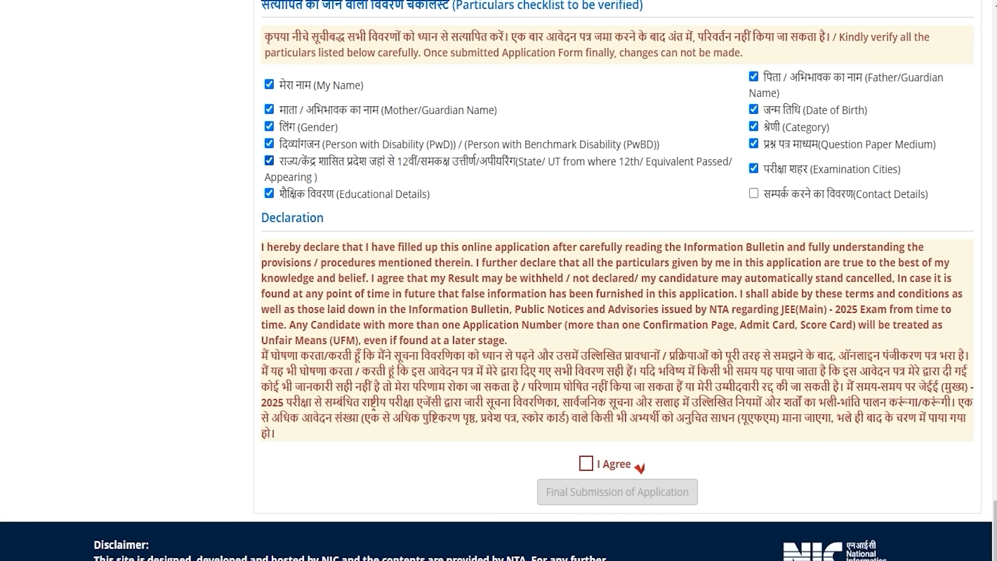
click(753, 193)
click(585, 463)
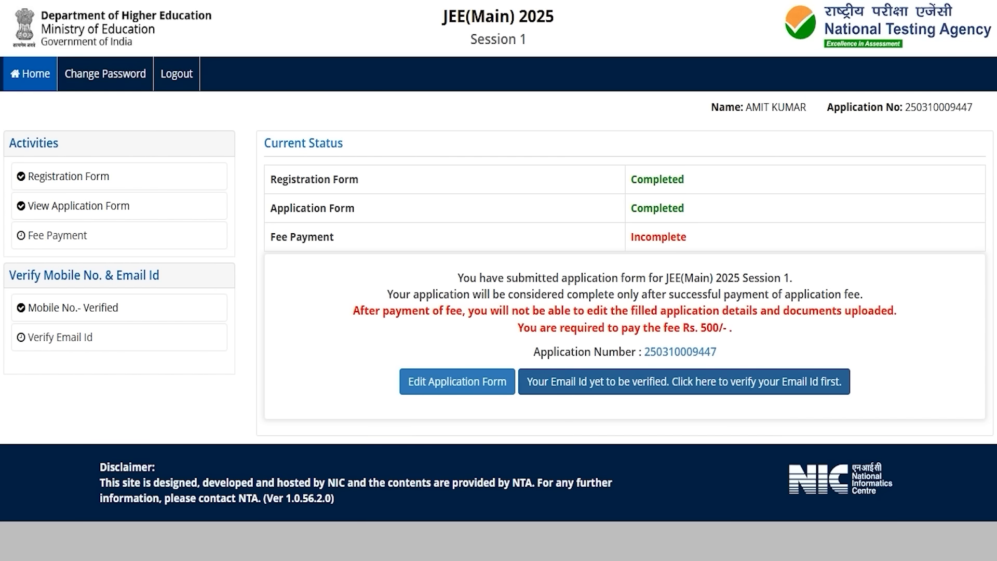
Step: Verify the registered email id using the CAPTCHA and the emailed OTP
click(743, 381)
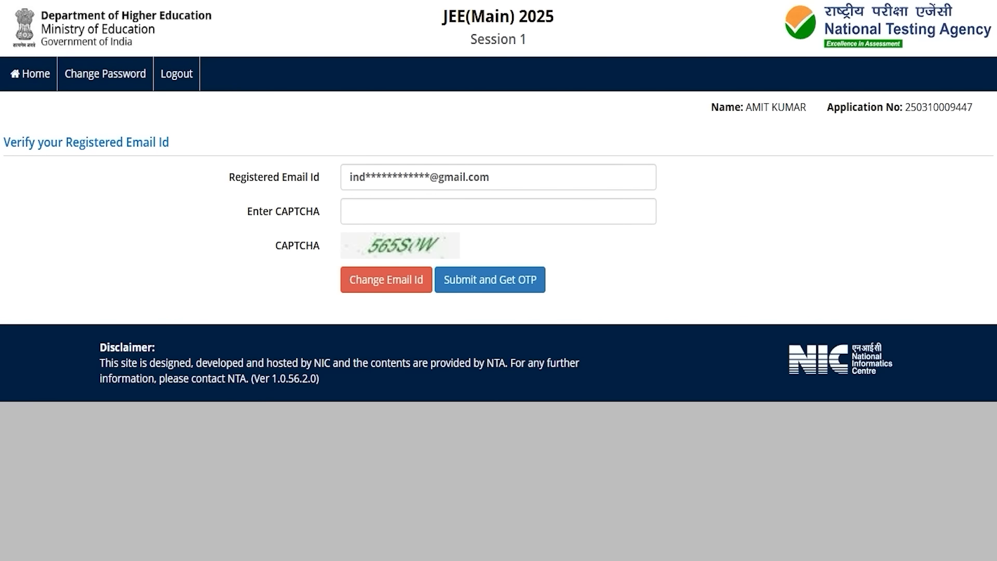
click(483, 211)
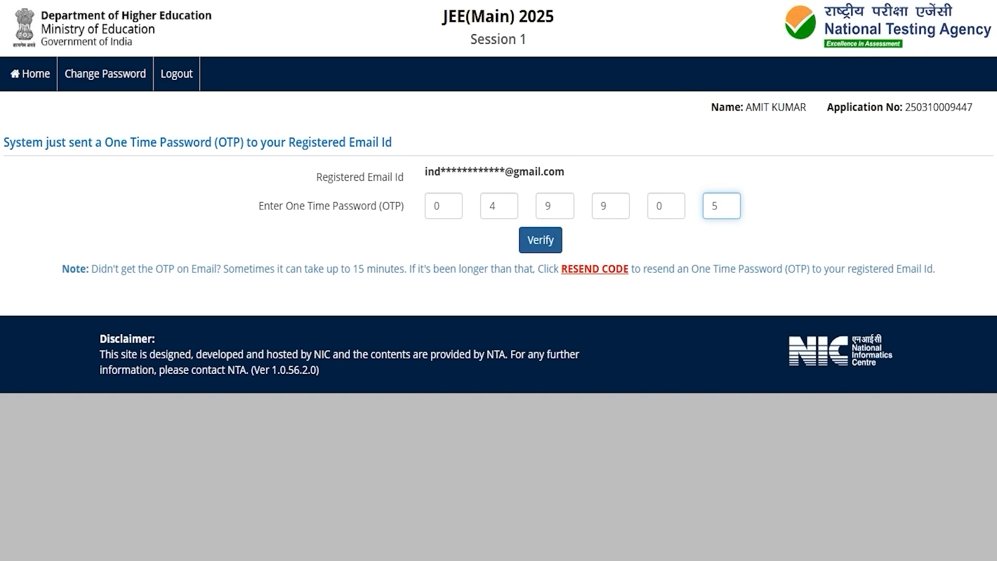
key(Return)
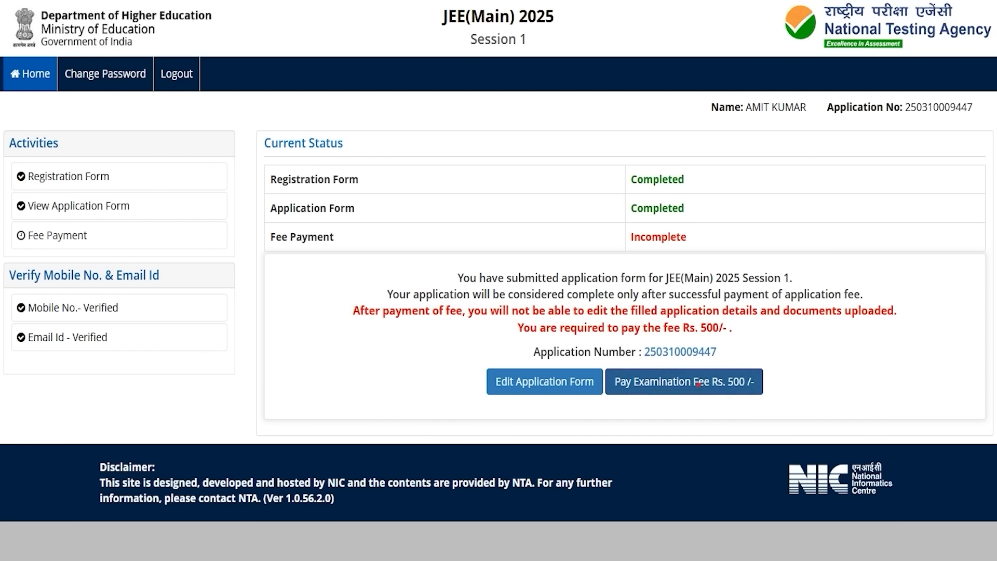
Step: Pay the Rs. 500 examination fee online through the SBI MOPS gateway
click(698, 384)
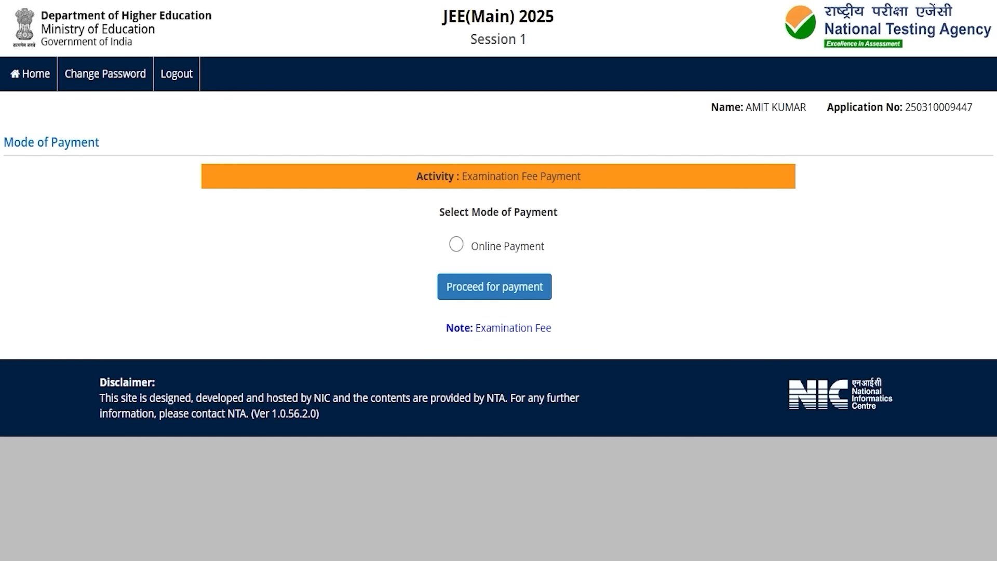
click(456, 244)
click(494, 286)
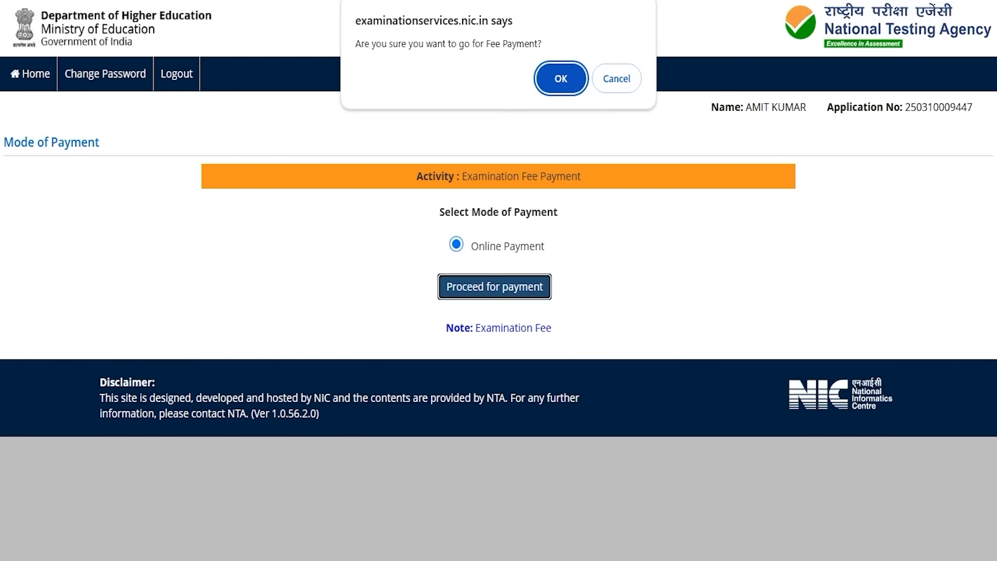
click(563, 77)
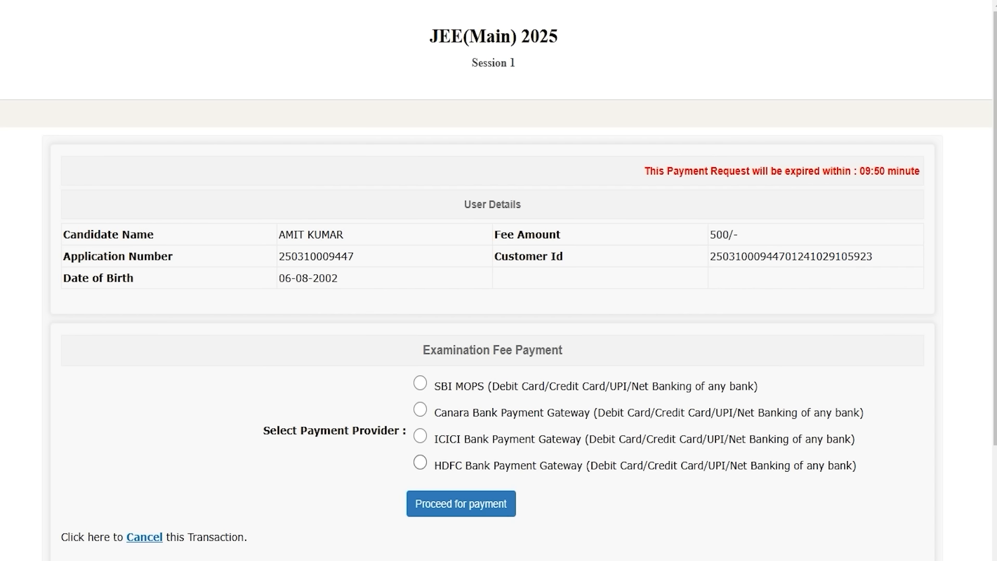
click(420, 383)
click(446, 505)
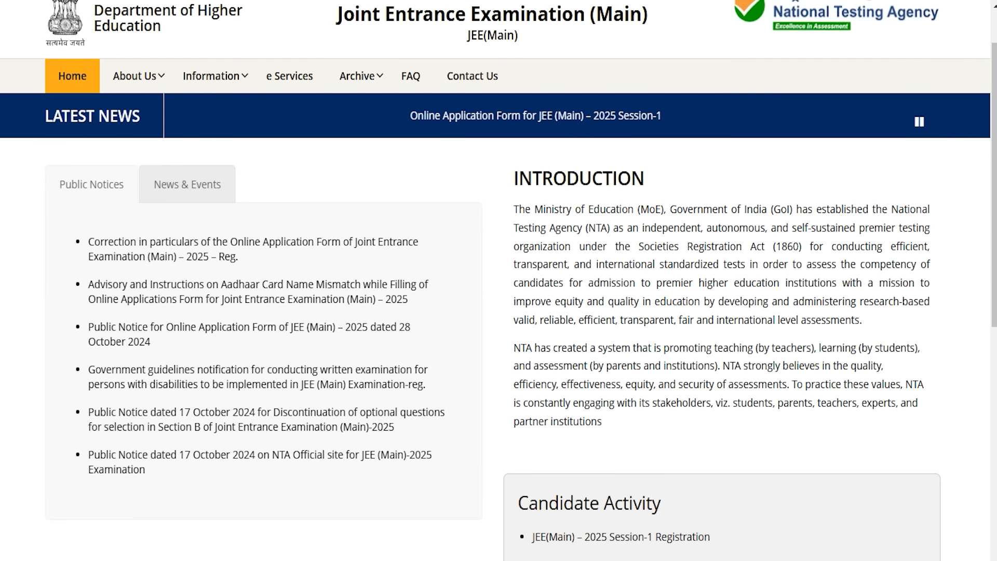
scroll(498, 281, down, 10)
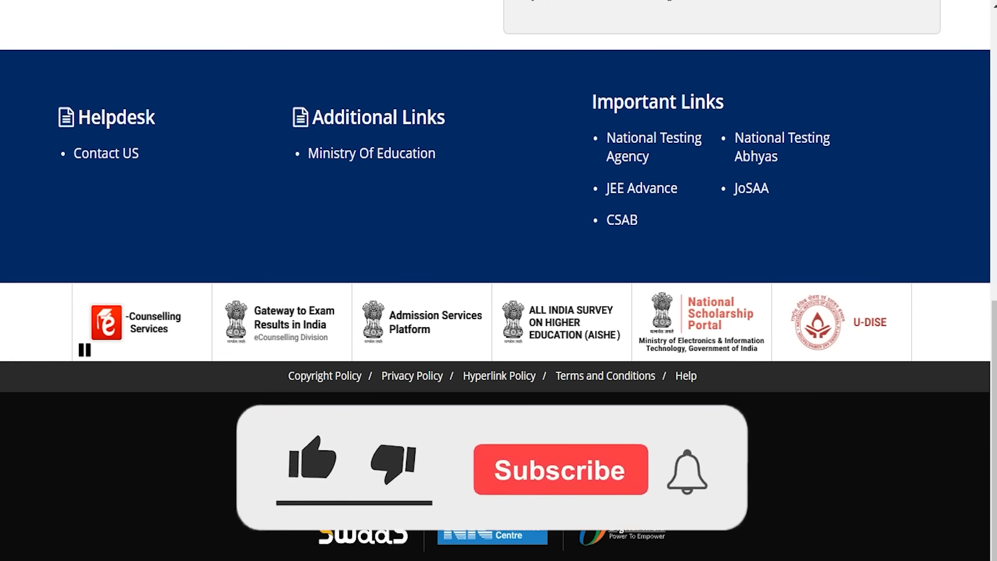
scroll(499, 280, up, 10)
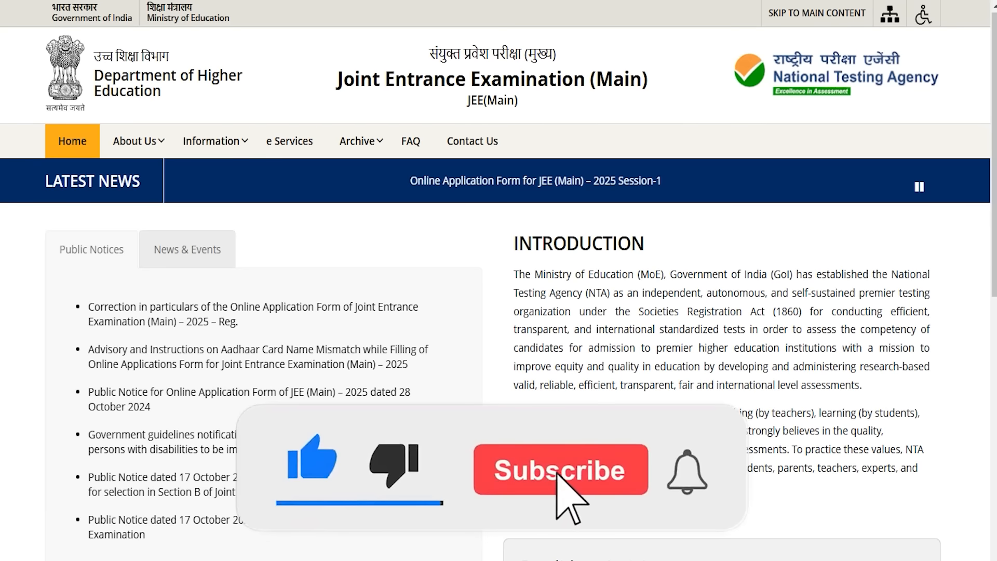
mouse_move(357, 141)
mouse_move(374, 205)
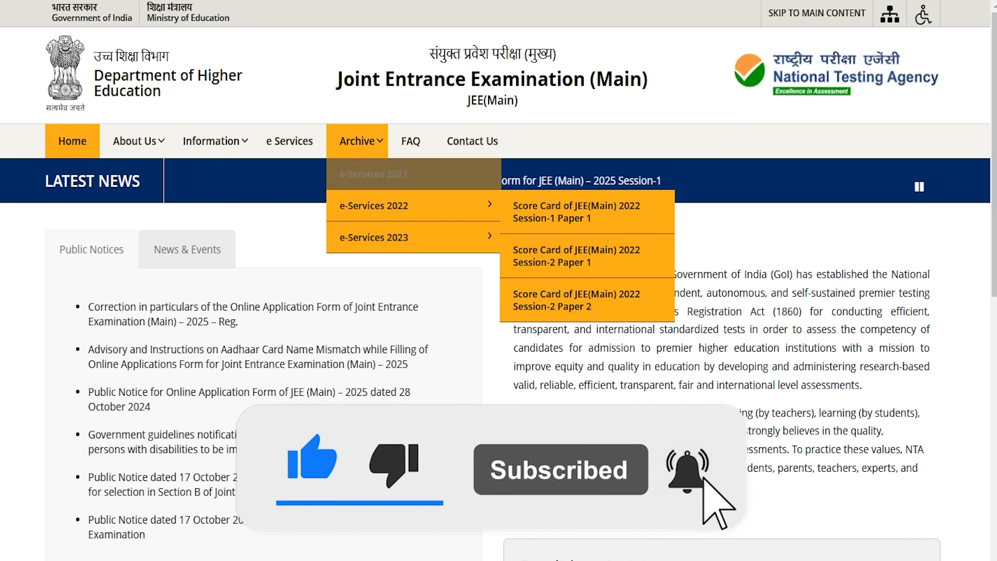
mouse_move(223, 141)
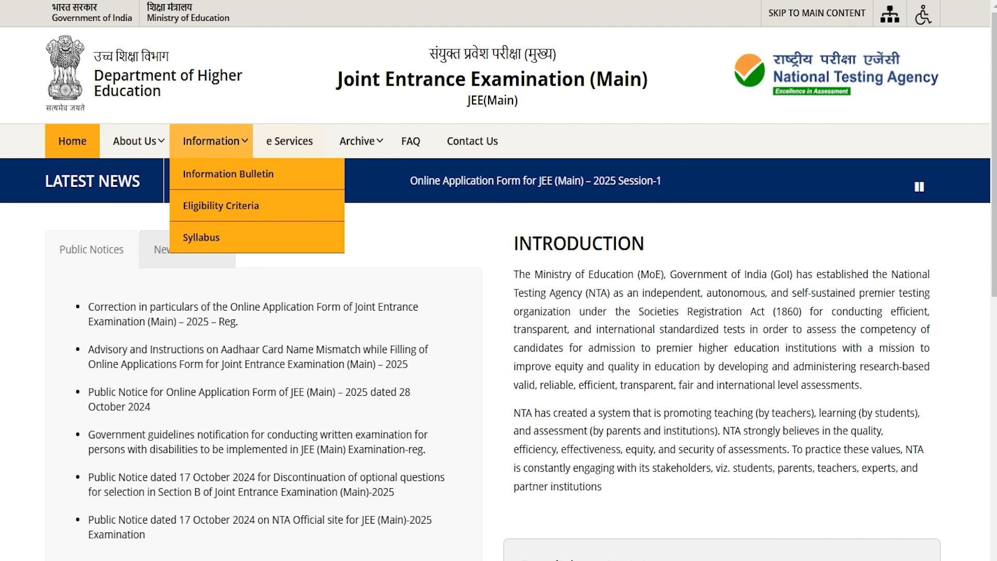